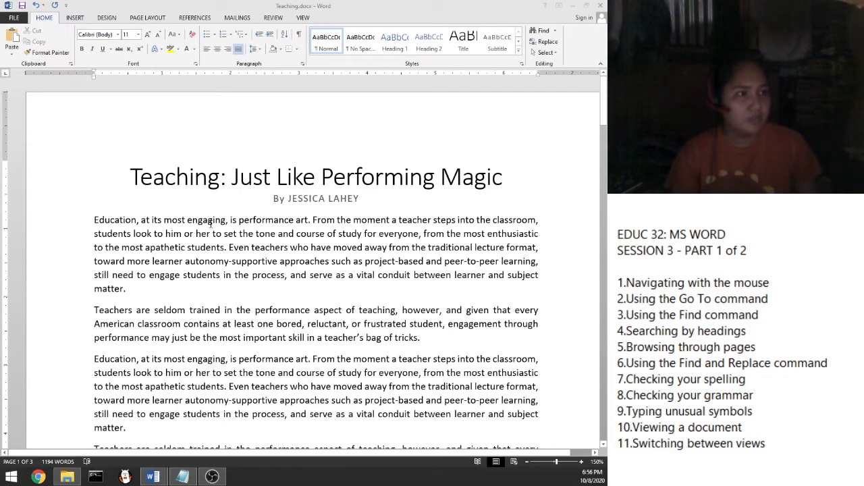
Step: Zoom Teaching.docx out to 60% to preview the whole page
scroll(210, 223, down, 6)
scroll(210, 223, down, 2)
scroll(210, 224, up, 3)
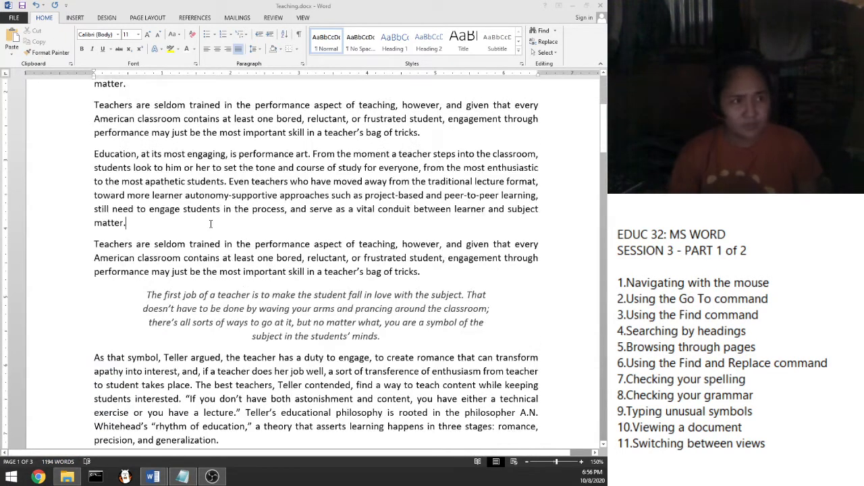
scroll(210, 224, down, 1)
scroll(210, 224, down, 2)
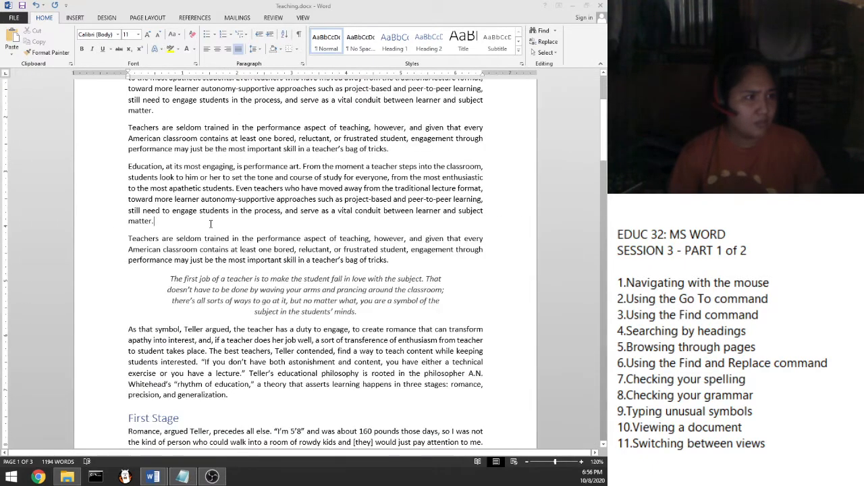
scroll(210, 224, down, 5)
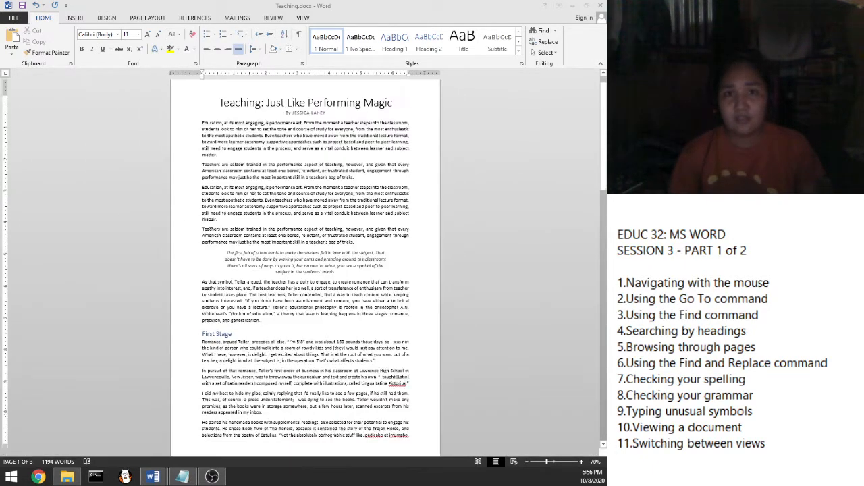
scroll(206, 229, down, 1)
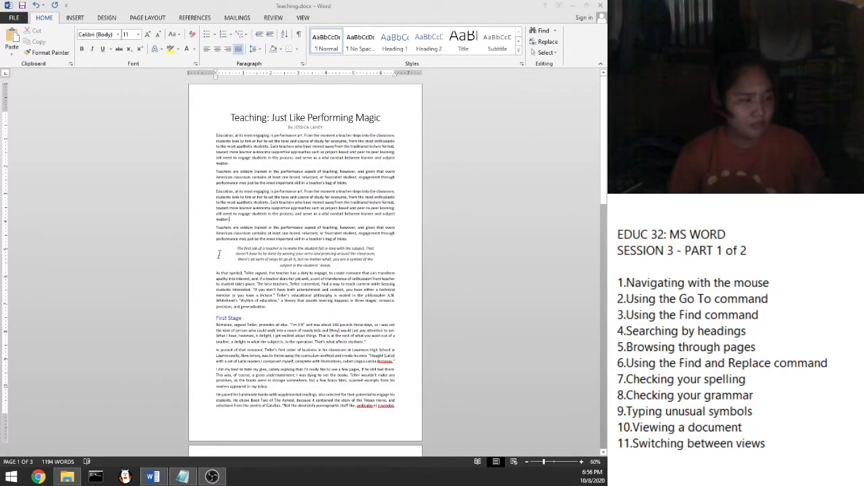
Step: Zoom back in to 130% at the title and mark 'Navigating with the mouse' in the notes
scroll(218, 254, up, 1)
scroll(218, 254, up, 2)
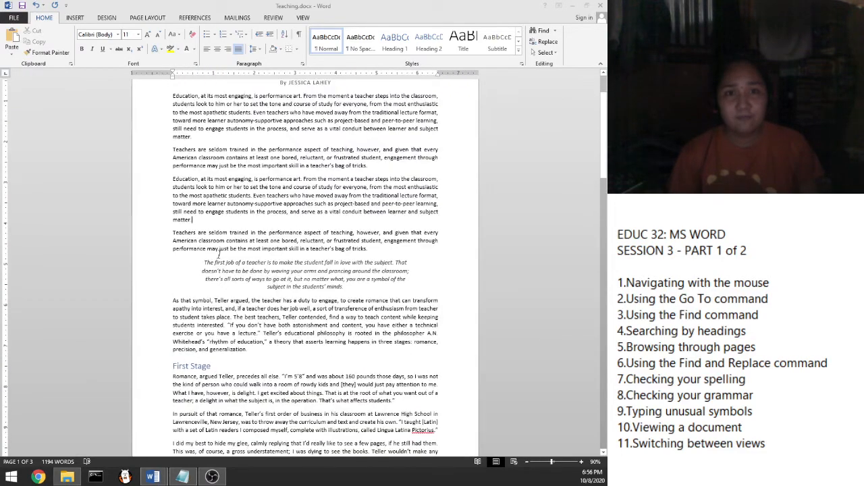
scroll(219, 254, up, 2)
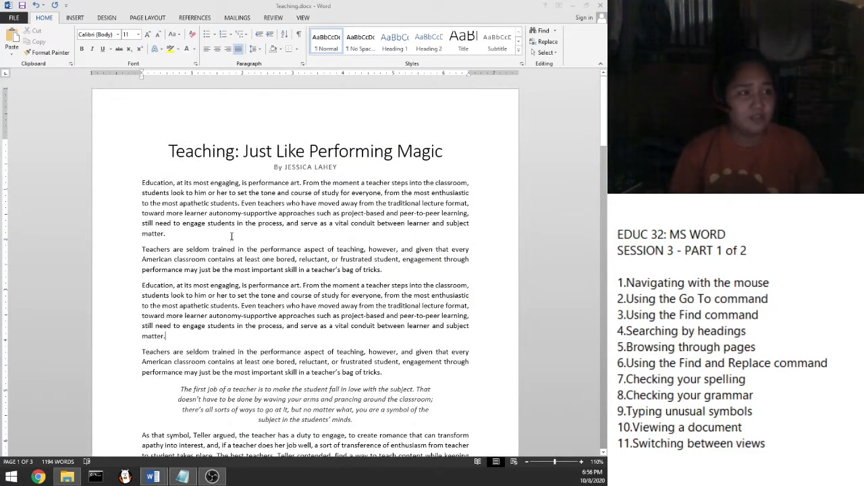
scroll(231, 237, up, 1)
scroll(232, 236, up, 1)
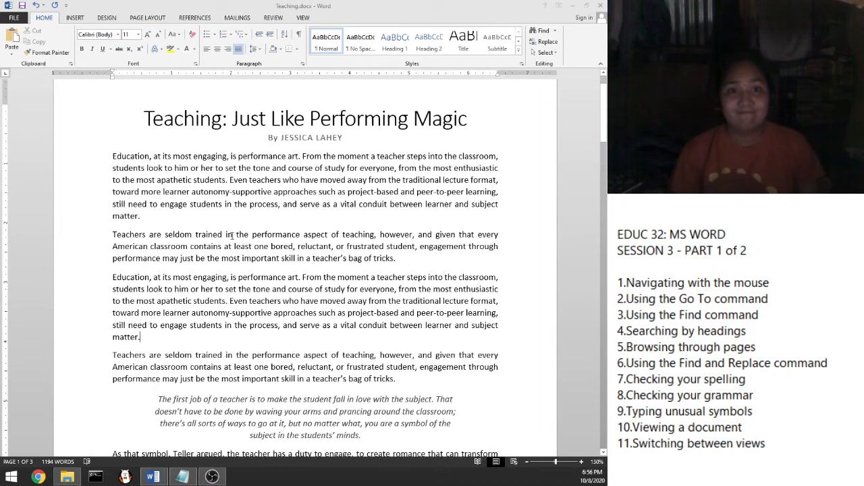
scroll(233, 235, up, 2)
scroll(232, 236, down, 2)
scroll(231, 236, up, 2)
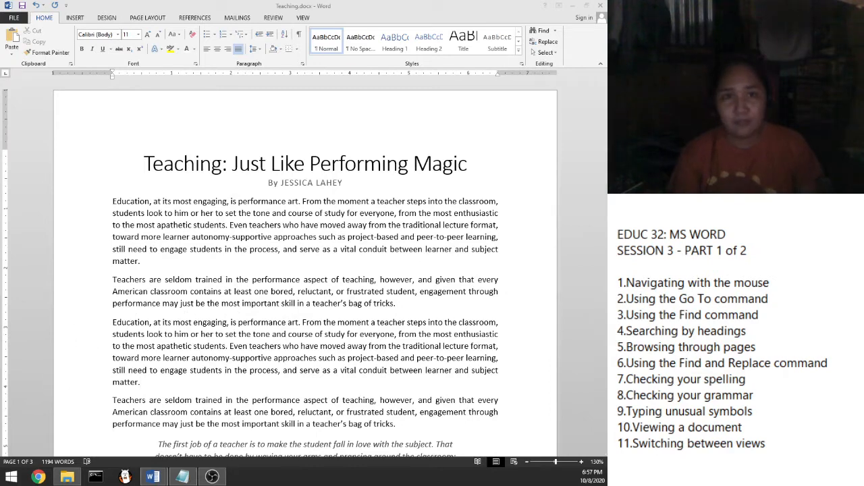
click(742, 294)
drag(771, 282, 612, 281)
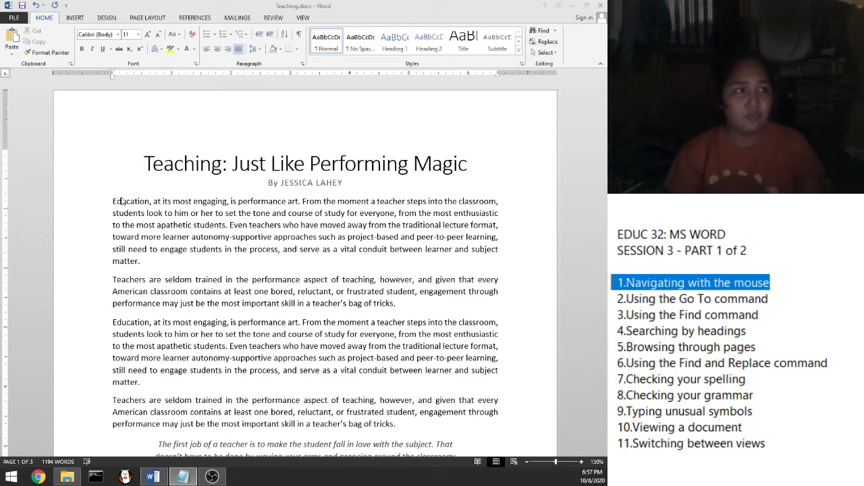
Step: Scroll page 1 down until the italic quote and the First Stage heading are visible
click(586, 91)
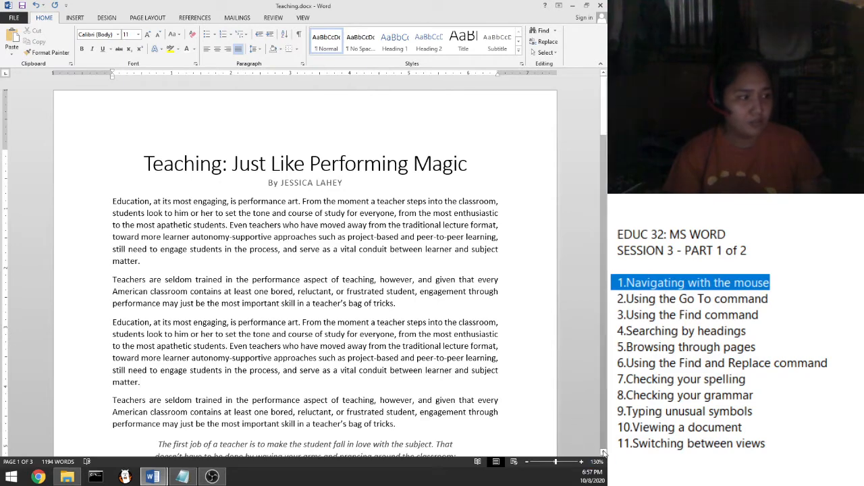
drag(605, 102, 605, 110)
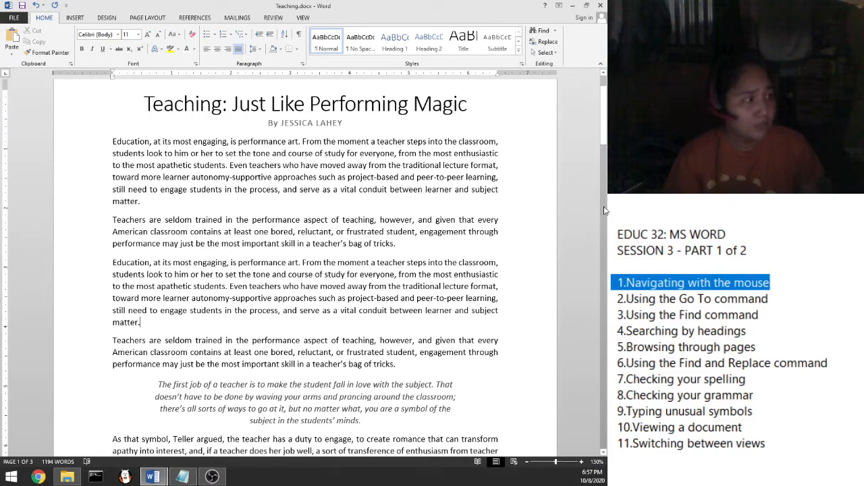
drag(605, 128, 607, 147)
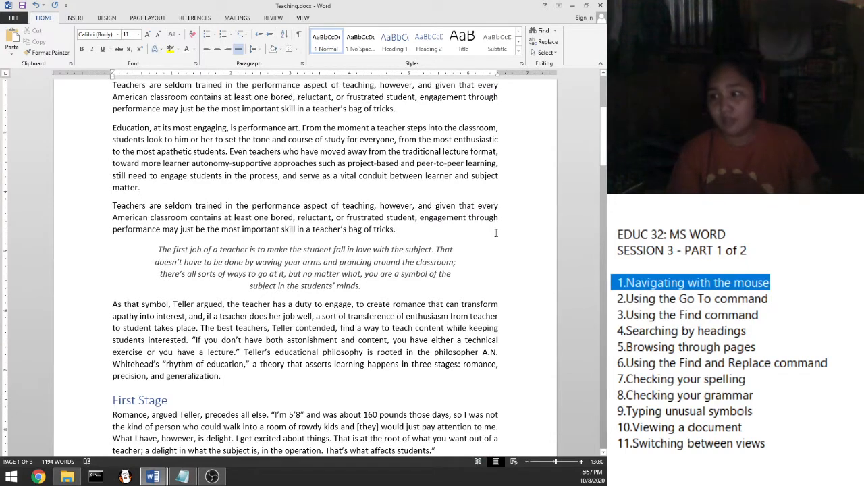
click(604, 75)
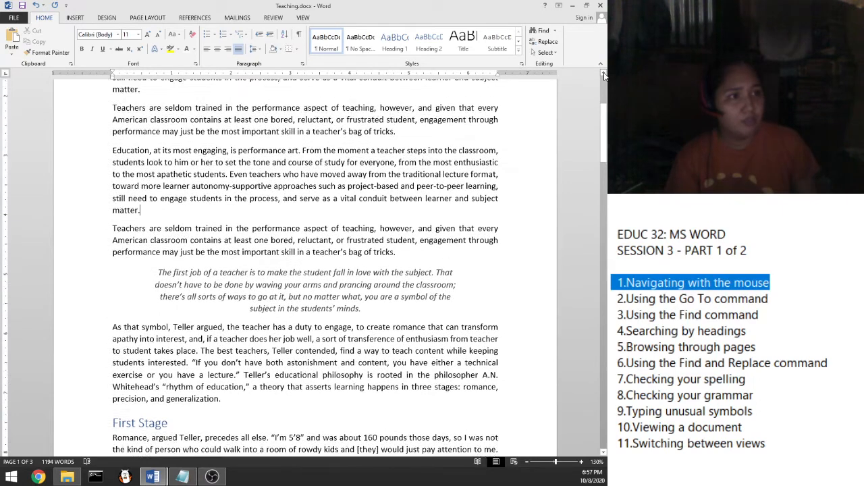
click(75, 126)
click(76, 139)
click(79, 150)
click(86, 167)
click(86, 178)
click(87, 201)
click(88, 214)
click(89, 226)
click(90, 243)
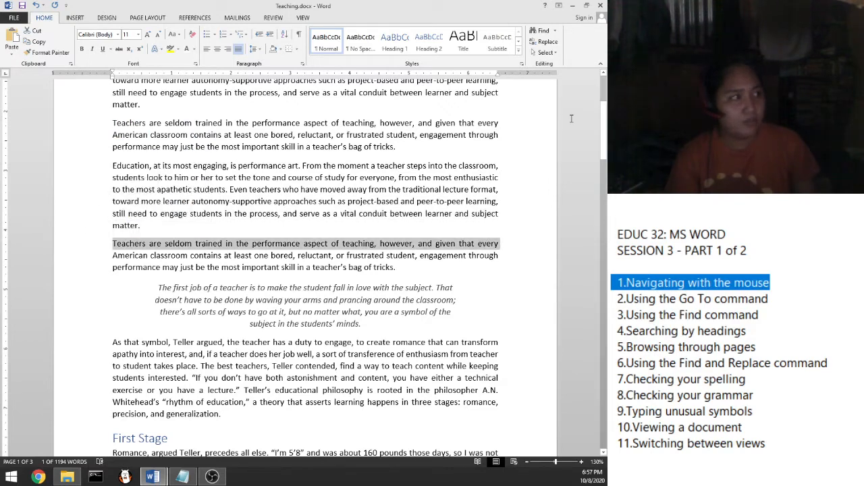
click(604, 75)
click(604, 75)
click(604, 75)
click(604, 75)
click(603, 75)
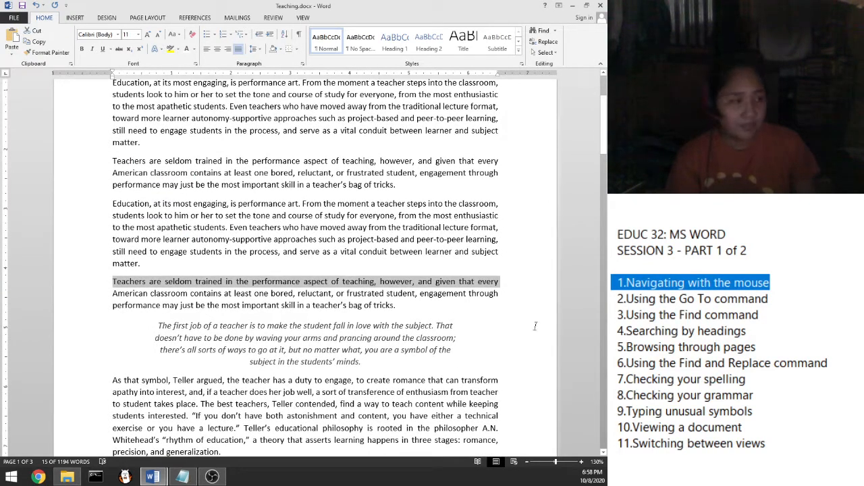
click(605, 454)
click(604, 454)
click(604, 454)
click(605, 453)
click(604, 454)
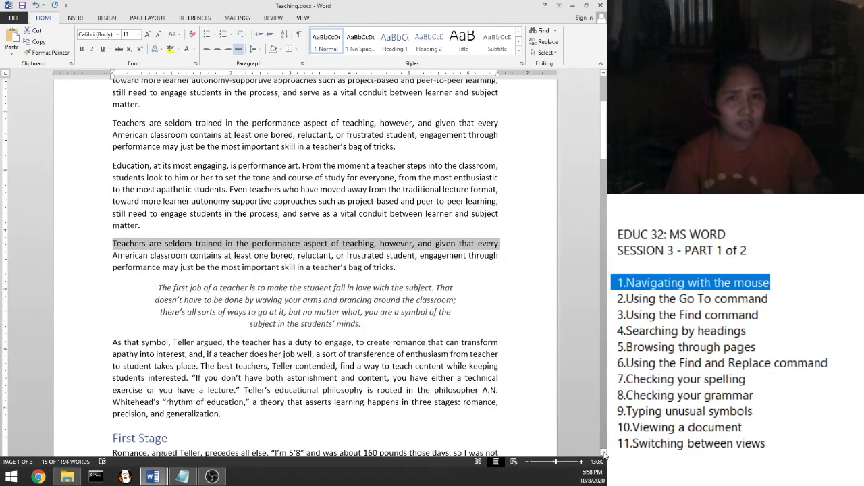
click(604, 454)
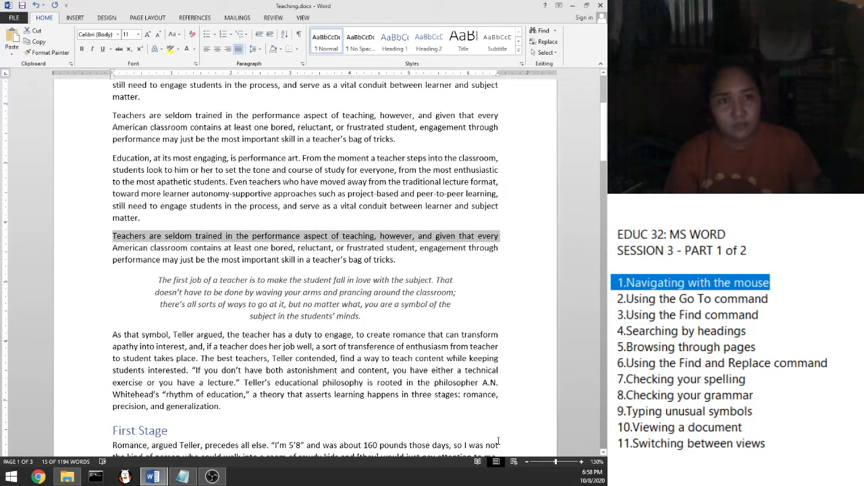
click(403, 182)
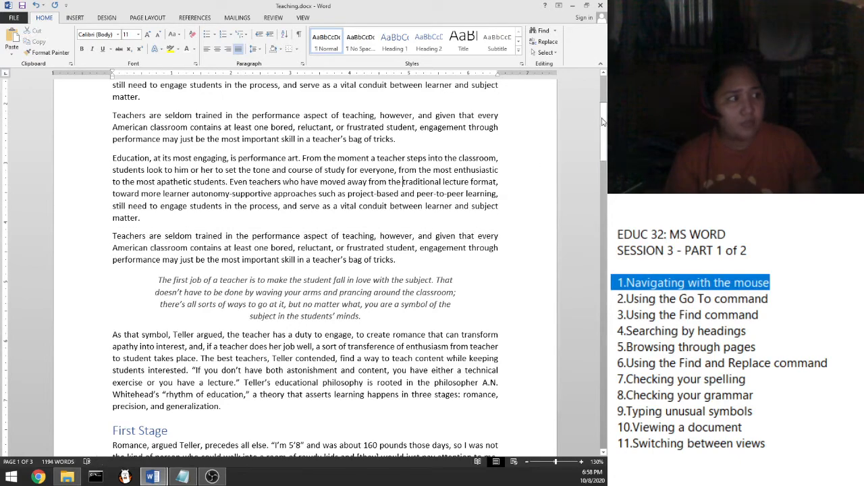
Step: Scroll through the First Stage section to the start of page 2, then back to the title
drag(603, 122, 607, 181)
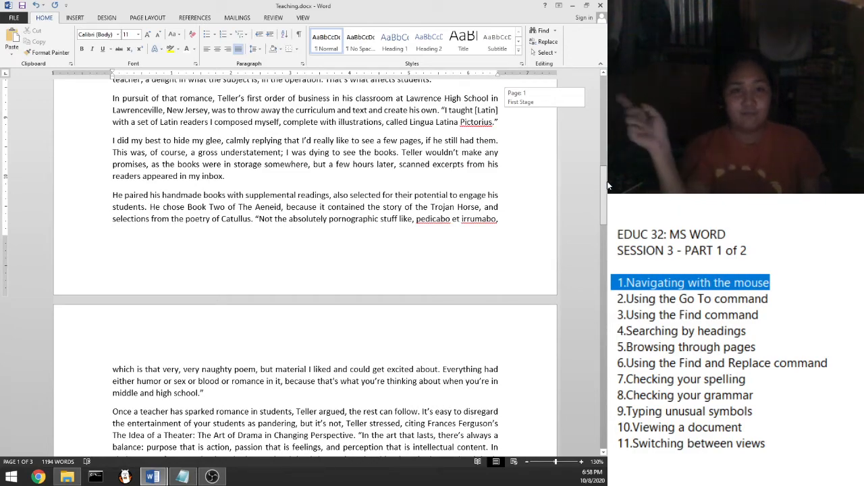
drag(606, 181, 604, 74)
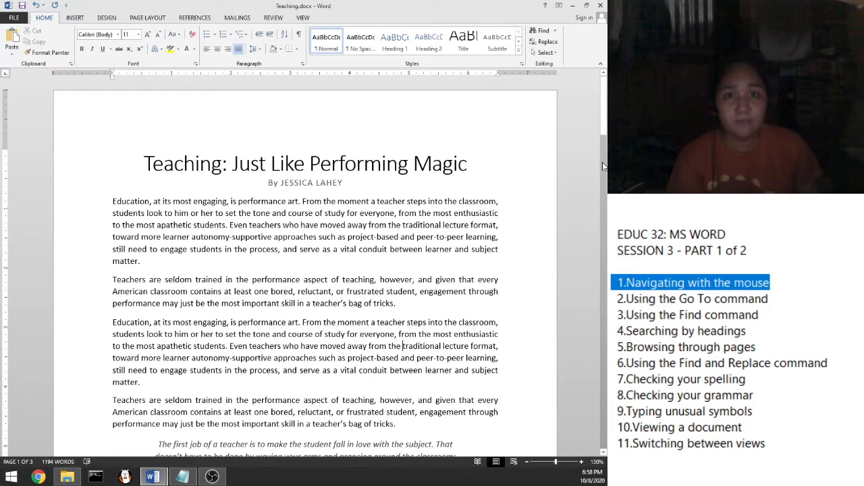
mouse_move(605, 124)
mouse_down()
mouse_move(606, 245)
mouse_move(605, 126)
mouse_up()
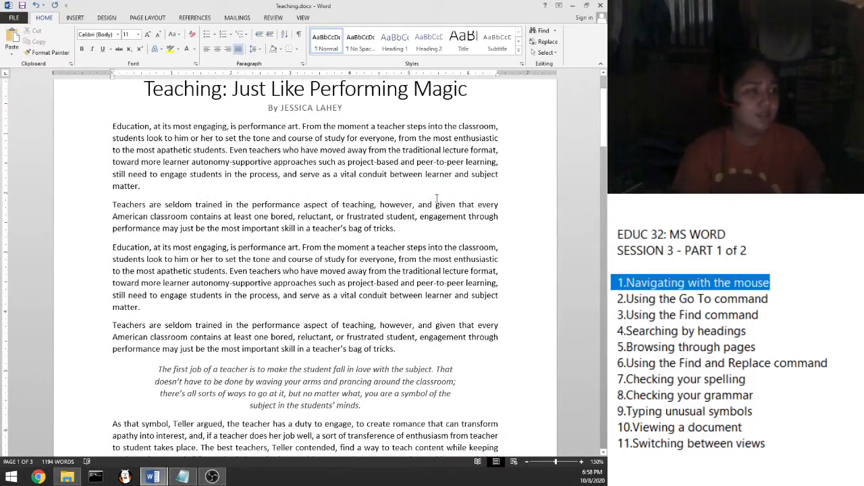
drag(607, 123, 606, 106)
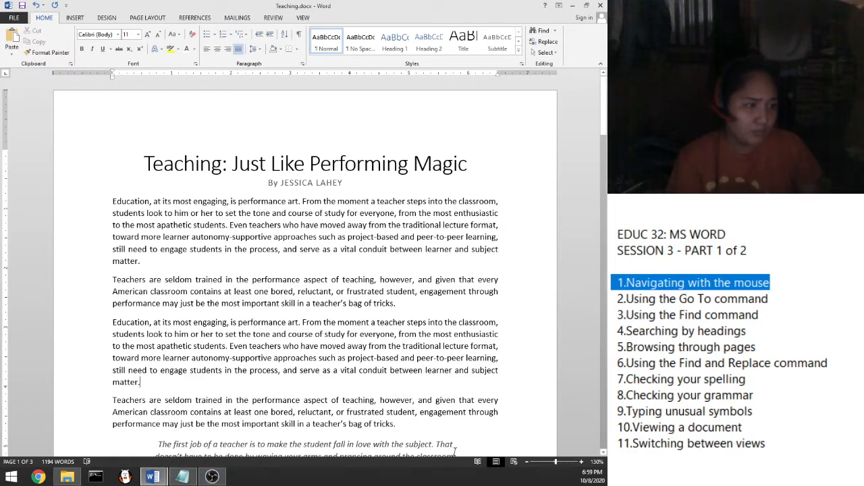
click(41, 446)
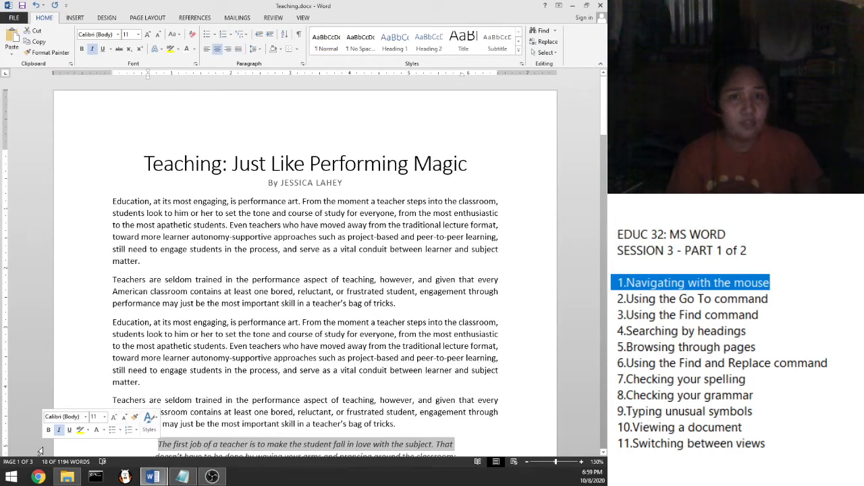
click(157, 453)
scroll(157, 453, down, 2)
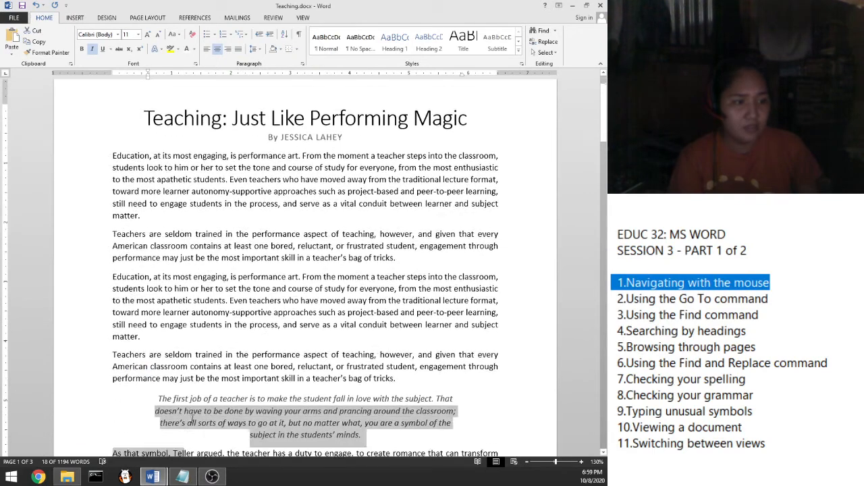
scroll(157, 405, up, 2)
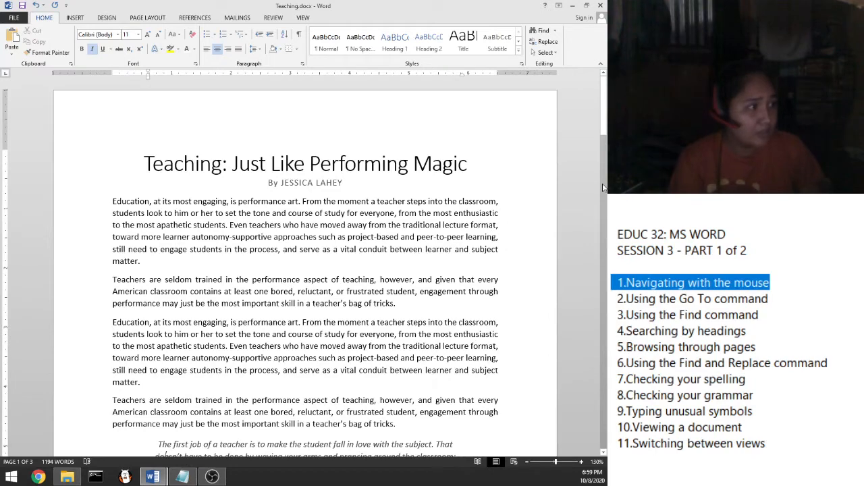
click(604, 187)
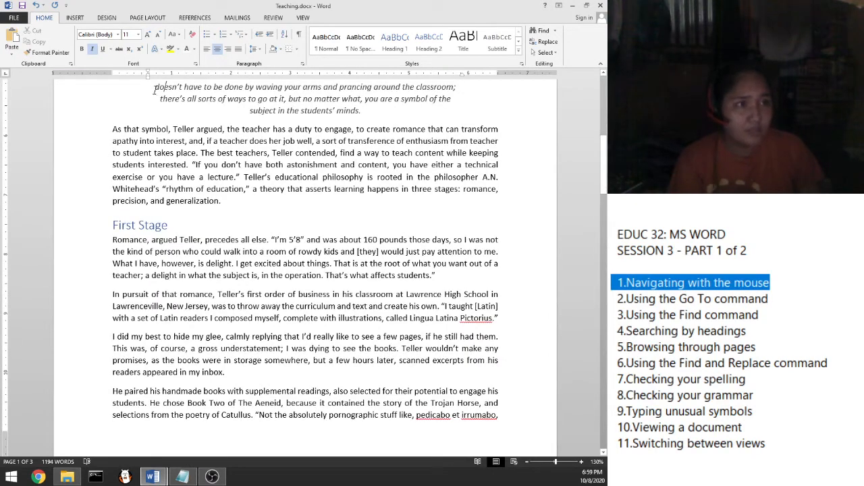
click(604, 96)
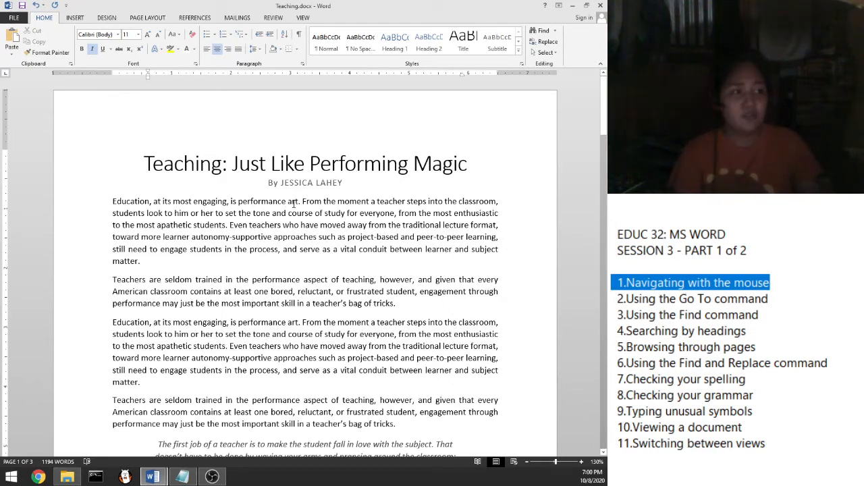
click(296, 203)
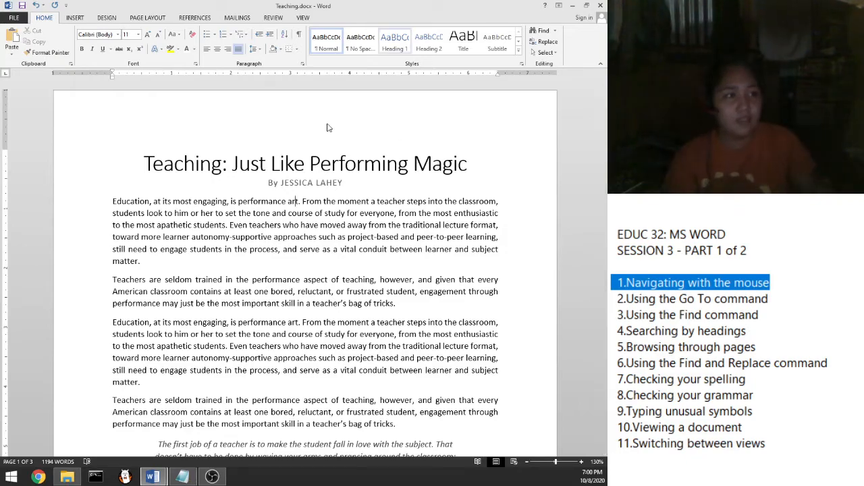
scroll(319, 200, down, 3)
scroll(319, 200, down, 4)
scroll(251, 229, up, 6)
scroll(251, 230, down, 6)
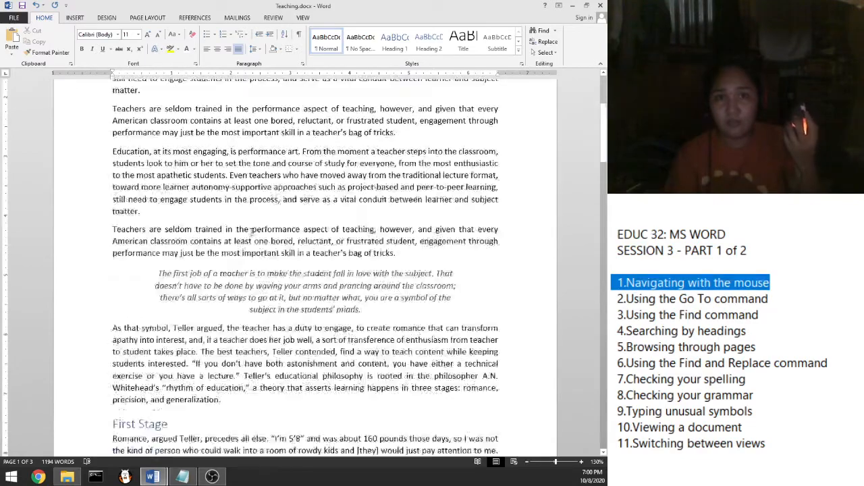
scroll(252, 232, up, 7)
scroll(251, 232, down, 2)
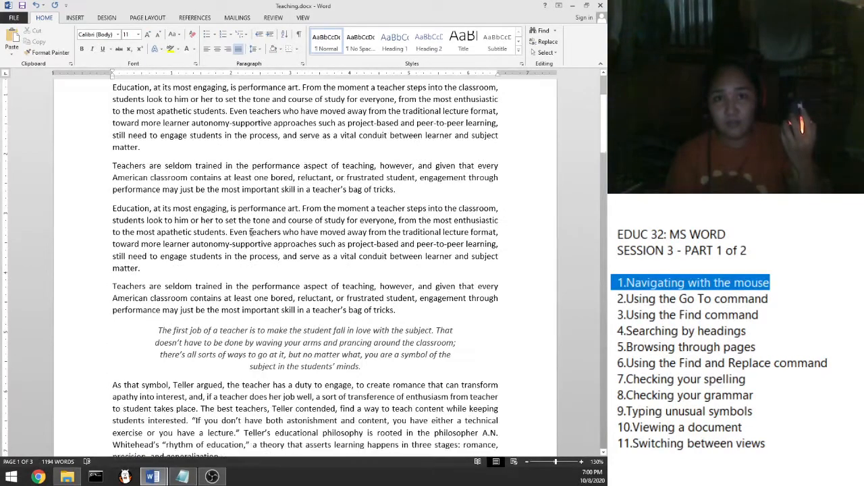
scroll(251, 231, down, 9)
scroll(251, 232, up, 8)
scroll(251, 232, up, 3)
scroll(251, 232, down, 3)
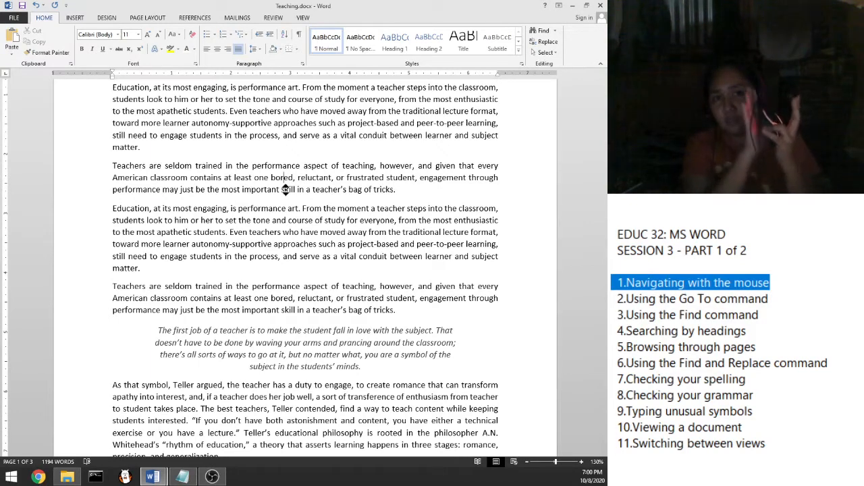
scroll(286, 190, up, 3)
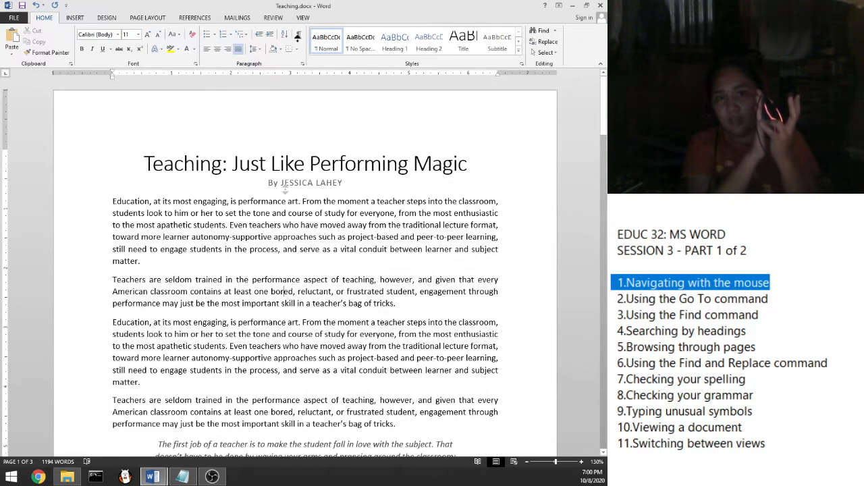
scroll(285, 190, down, 10)
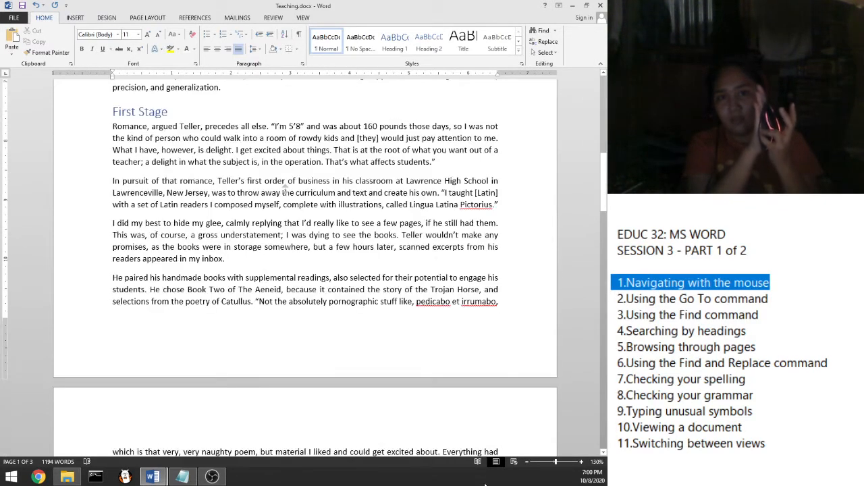
scroll(286, 190, up, 10)
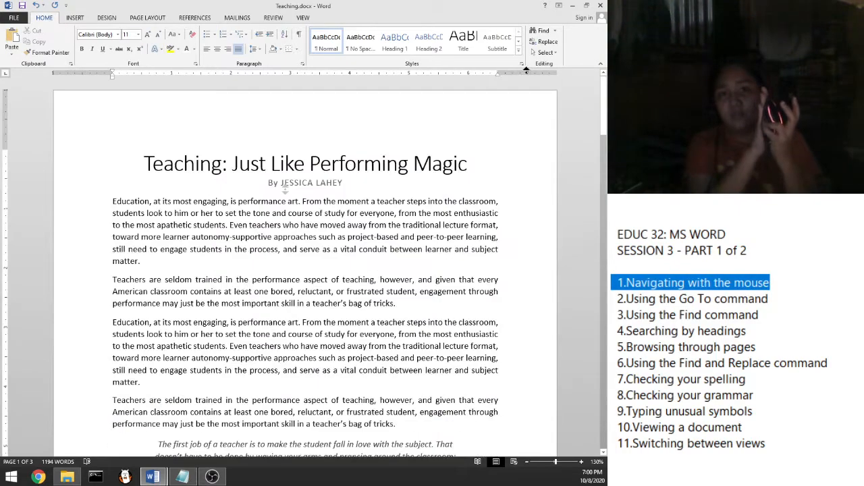
scroll(286, 189, down, 10)
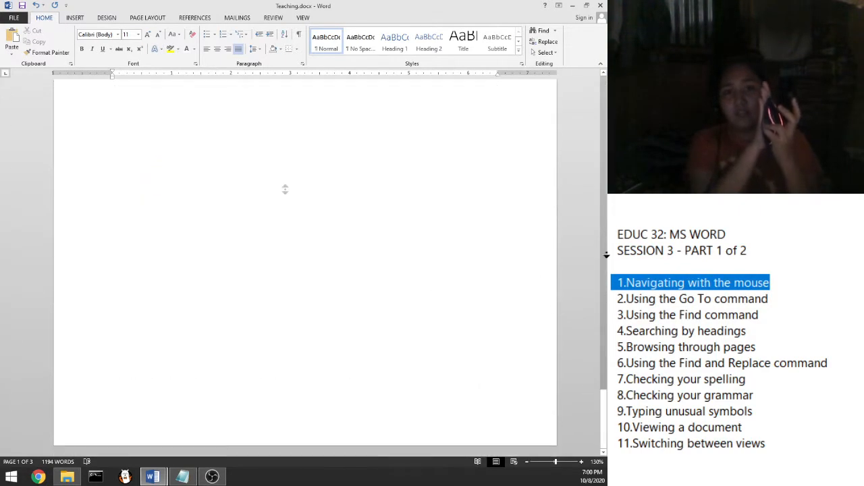
scroll(285, 190, up, 10)
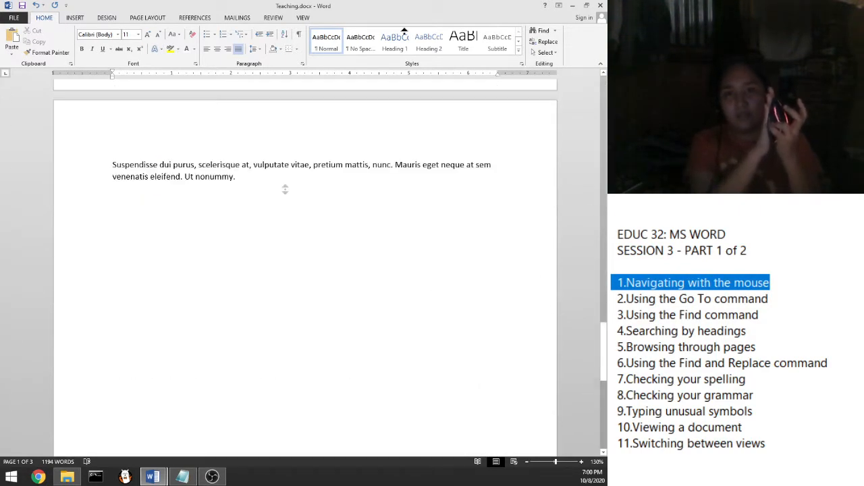
scroll(286, 189, up, 10)
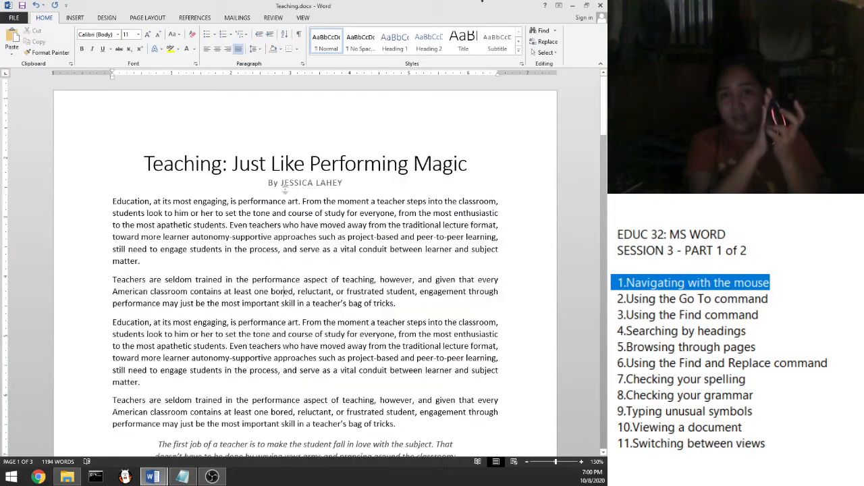
scroll(285, 189, down, 15)
scroll(286, 190, up, 10)
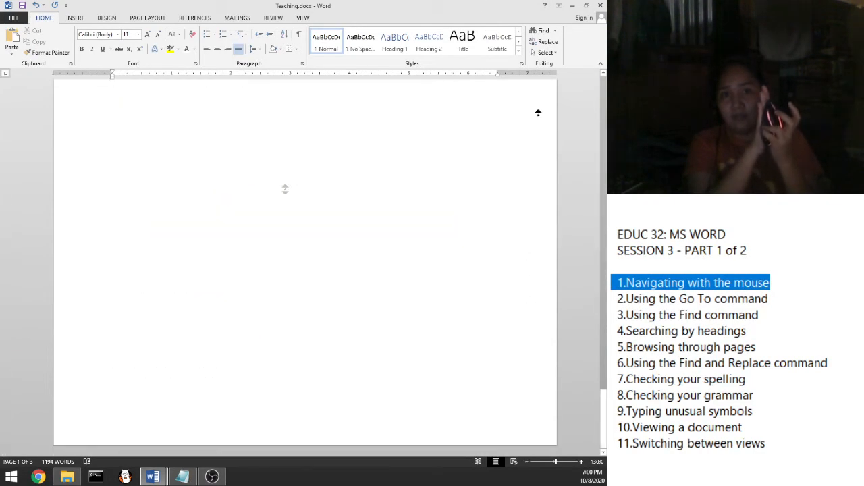
scroll(286, 190, up, 10)
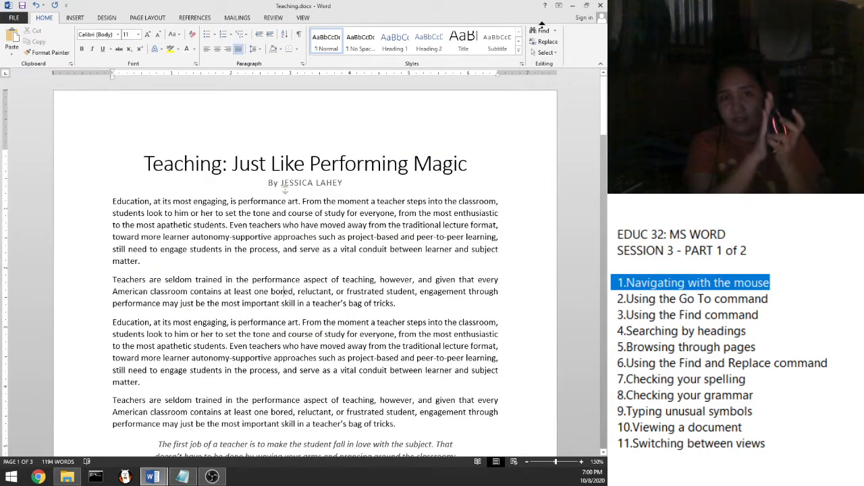
click(539, 102)
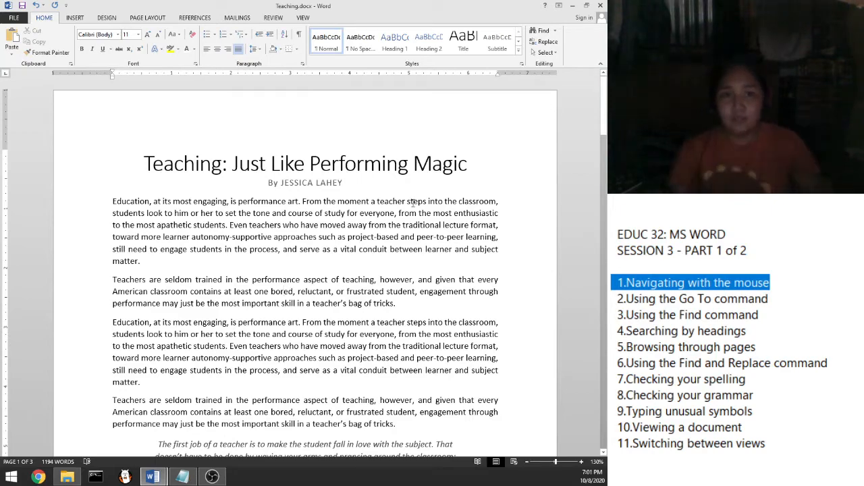
scroll(358, 252, down, 5)
scroll(358, 249, up, 6)
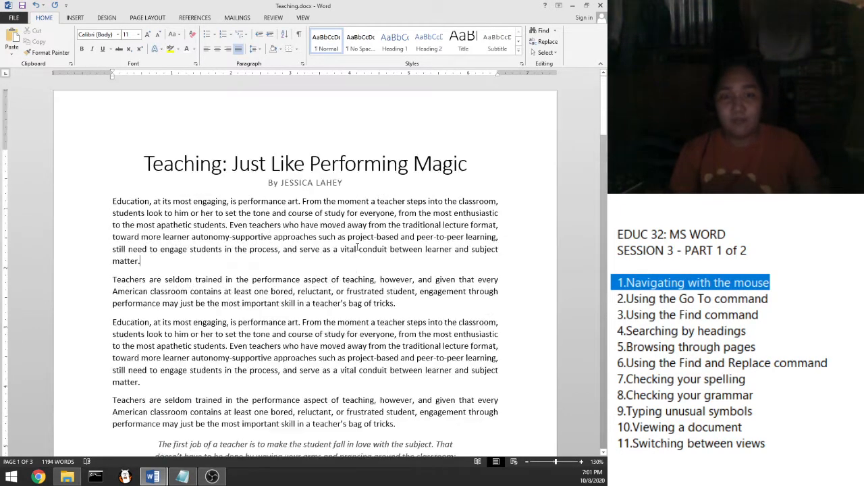
scroll(298, 267, down, 1)
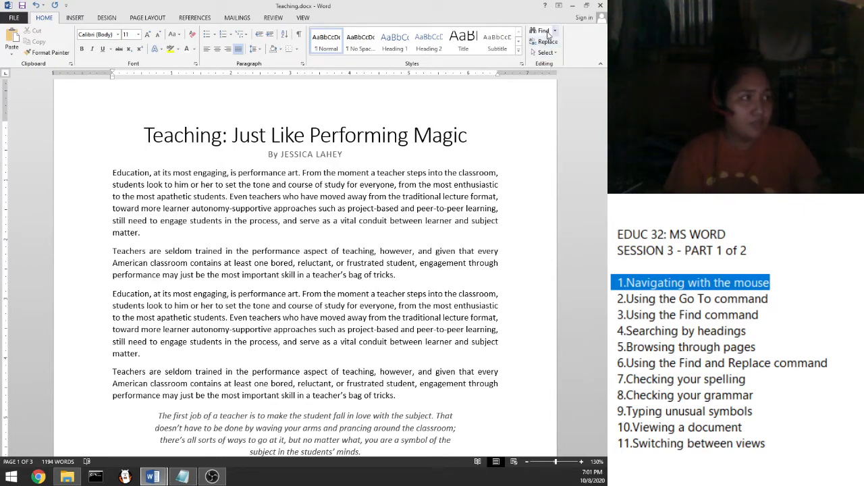
Step: Open the Go To window from the Find dropdown, then with Ctrl+G, positioned lower over the document
click(555, 31)
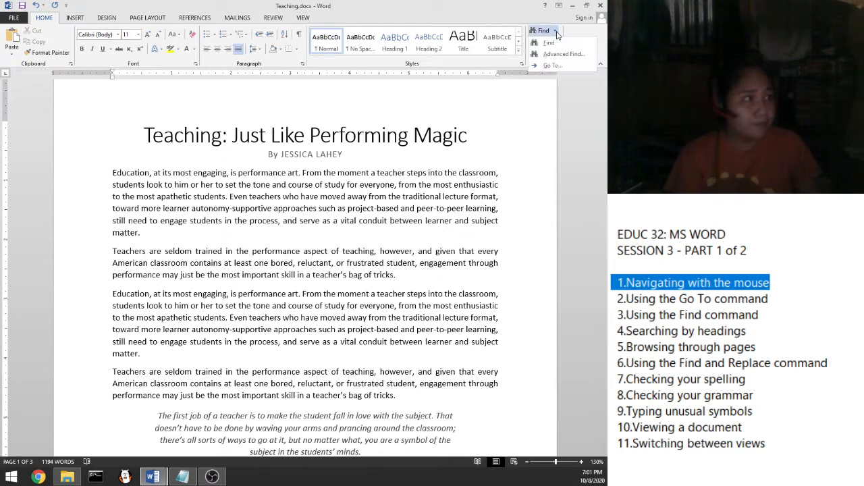
click(552, 66)
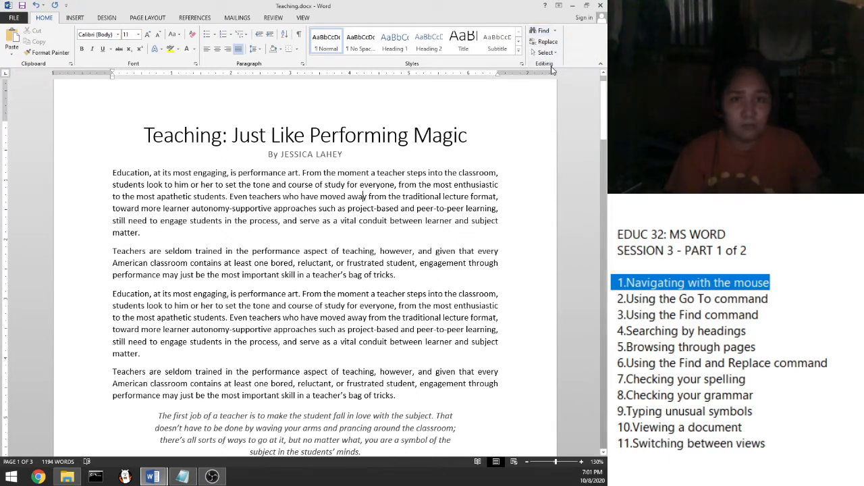
drag(311, 88, 328, 155)
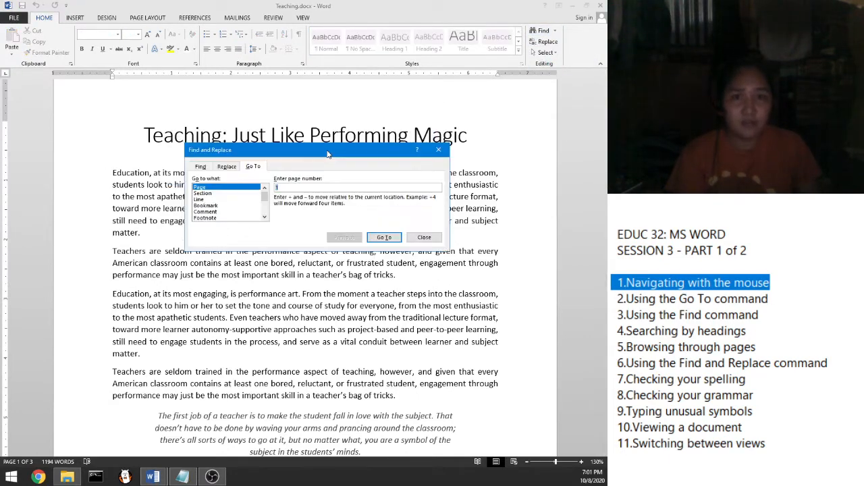
click(439, 150)
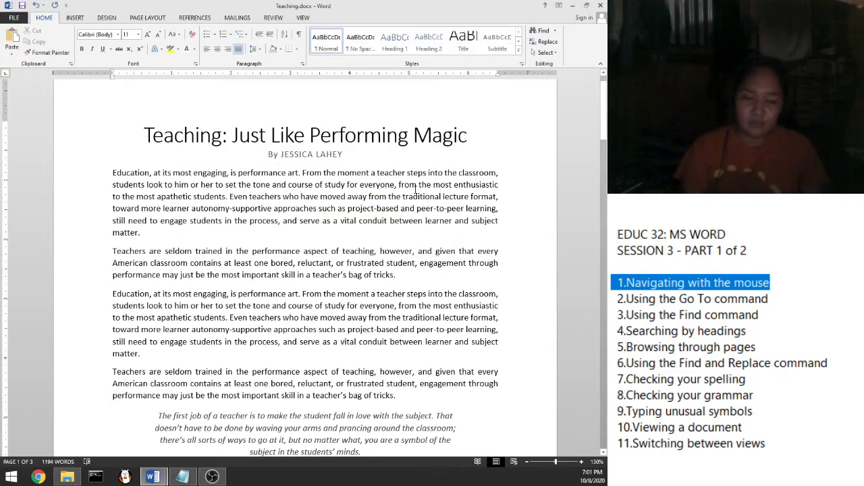
key(ctrl+g)
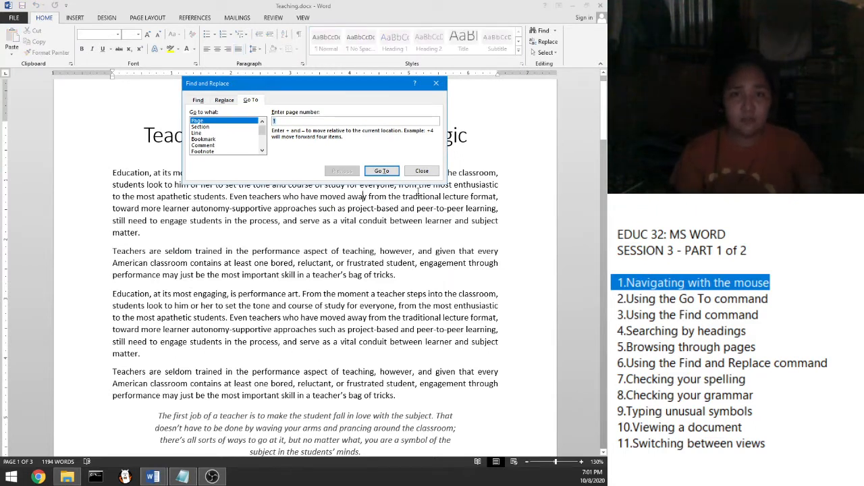
drag(317, 90, 341, 122)
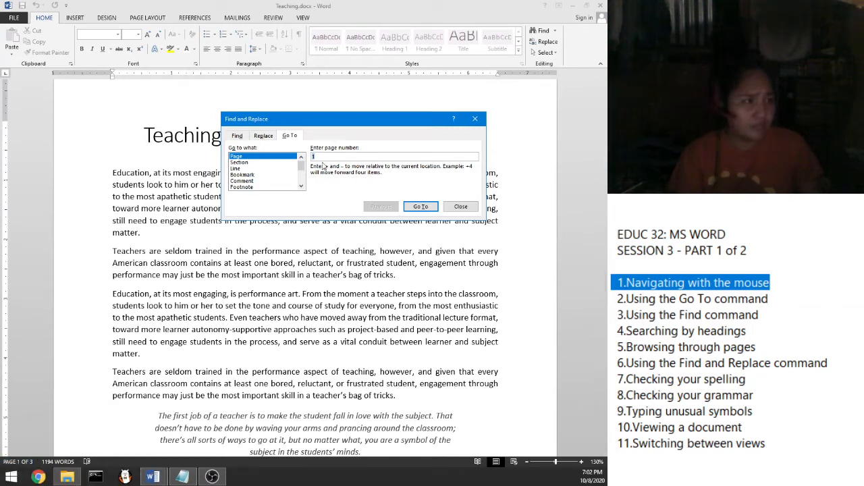
Step: Jump to page 2, close Go To, and place the cursor in The Showbiz heading
text(2)
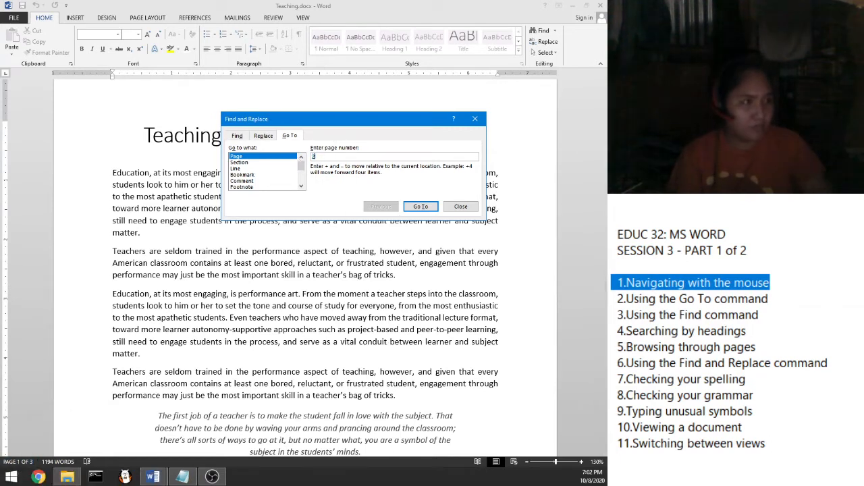
click(419, 207)
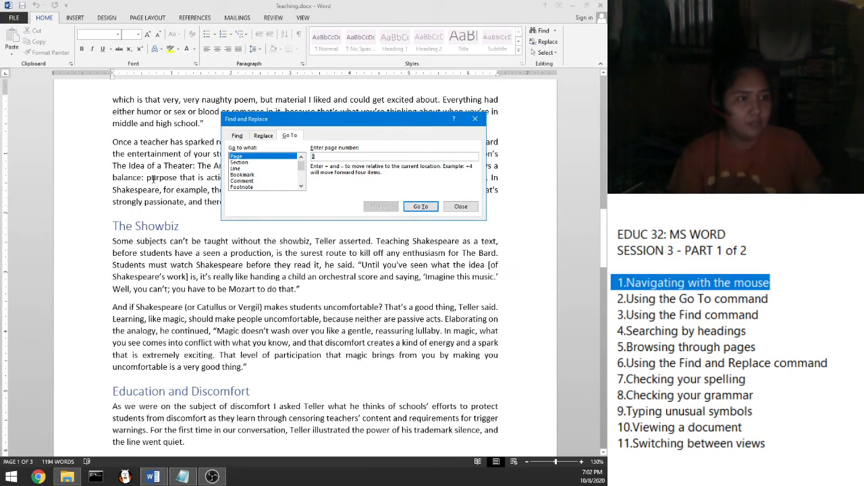
scroll(153, 178, down, 1)
click(123, 384)
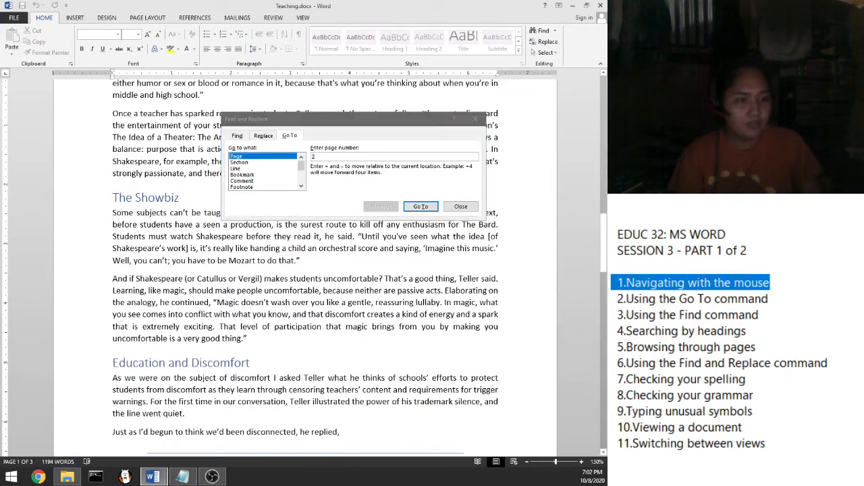
click(461, 206)
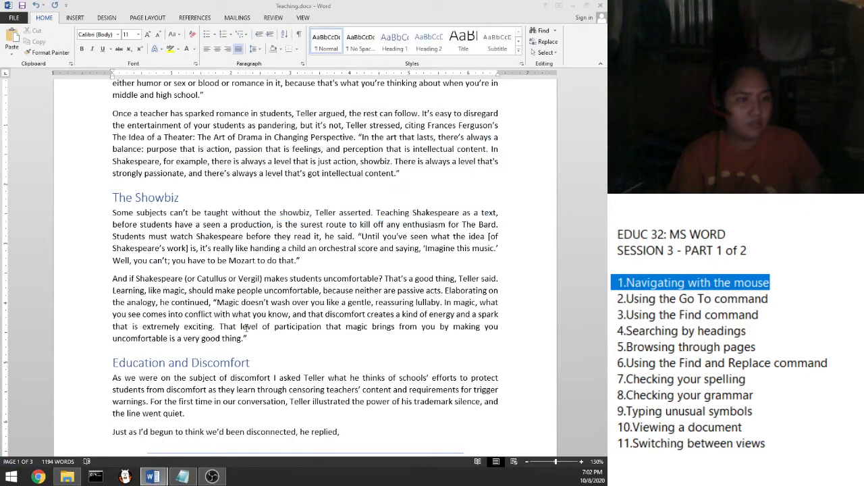
scroll(190, 326, down, 3)
scroll(190, 326, up, 3)
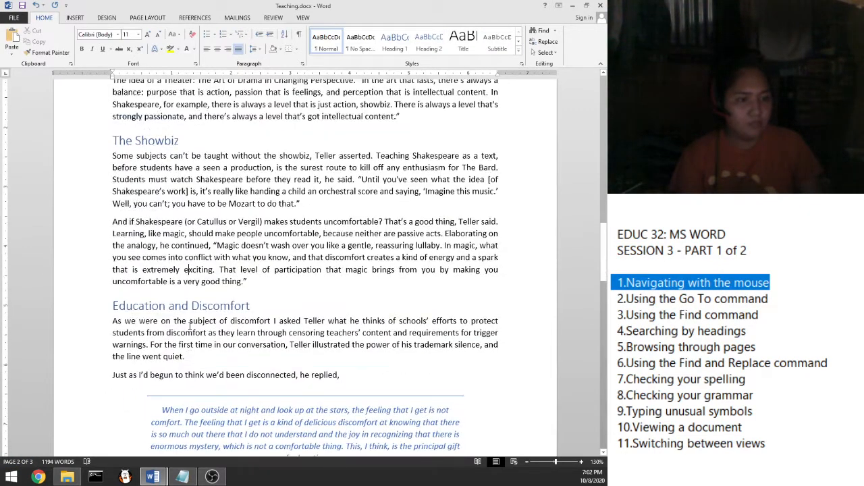
click(112, 421)
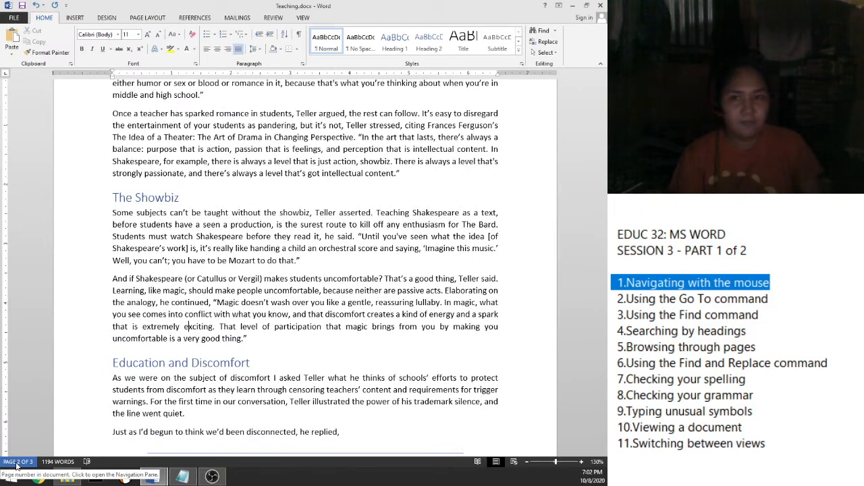
click(410, 195)
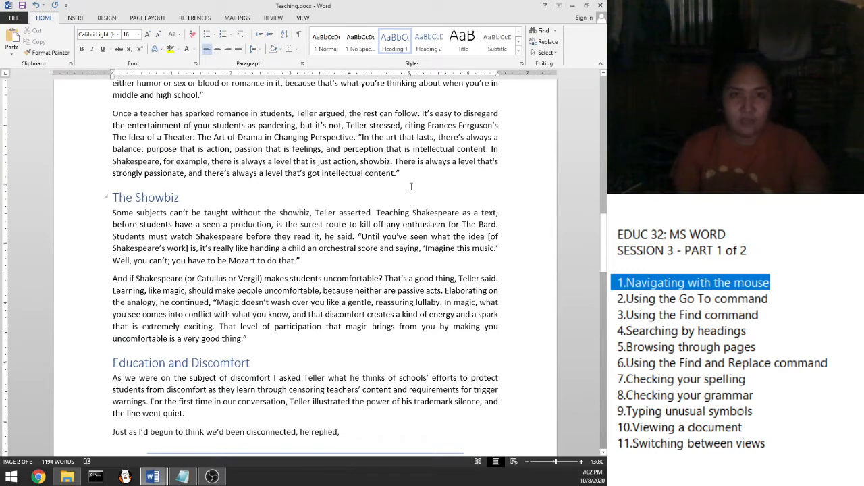
Step: Go back to page 1 with Ctrl+G, close the window, and mark the Go To topic in the notes
key(ctrl+g)
text(2)
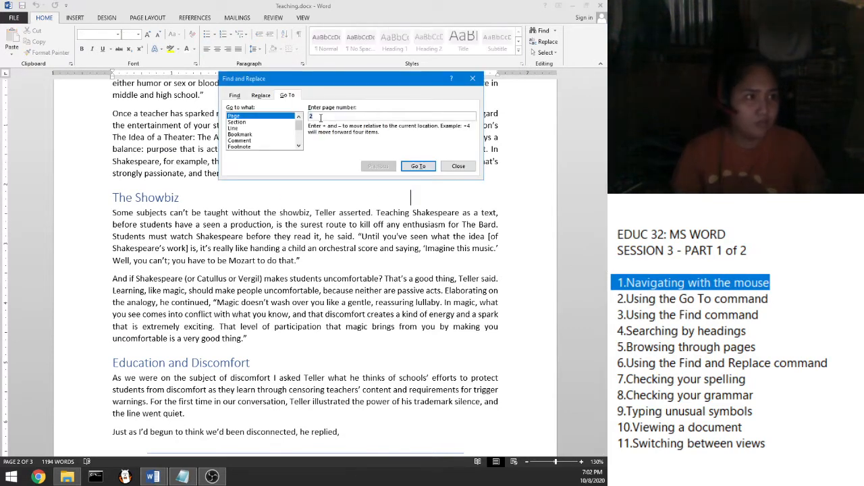
key(BackSpace)
text(1)
key(Return)
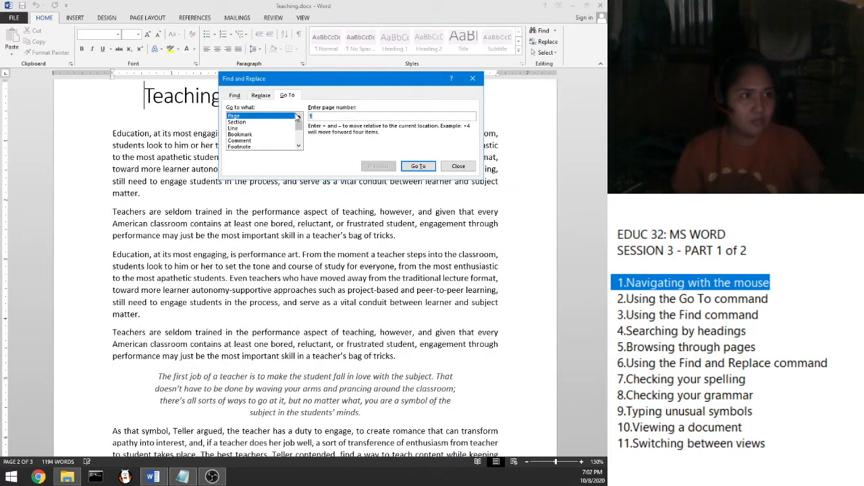
click(472, 78)
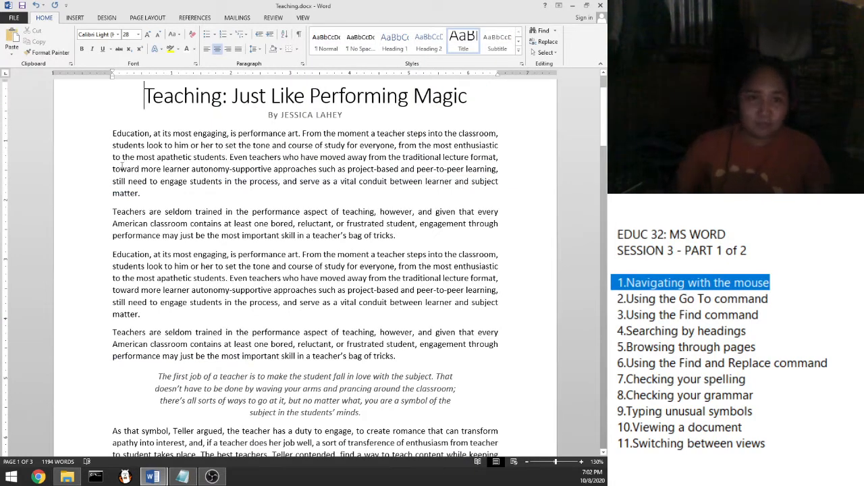
drag(768, 299, 615, 305)
Step: Mark '3.Using the Find command' in the Notepad notes and bring Teaching.docx back to the front
click(641, 311)
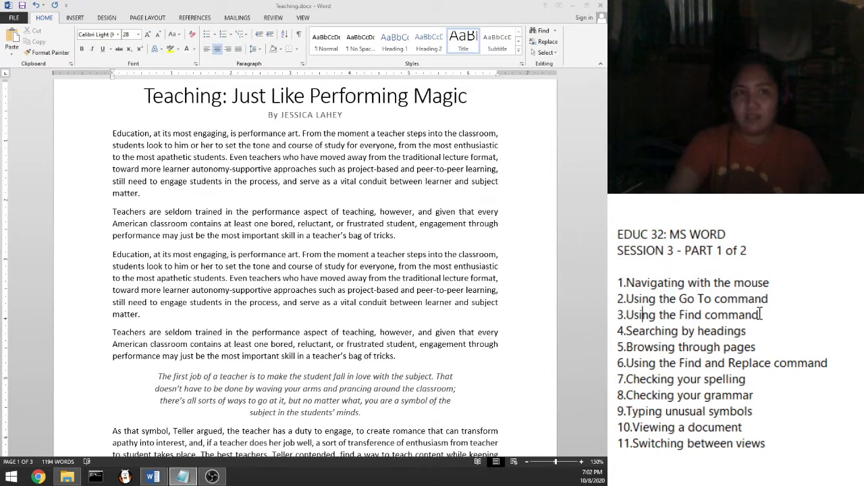
drag(774, 316, 616, 318)
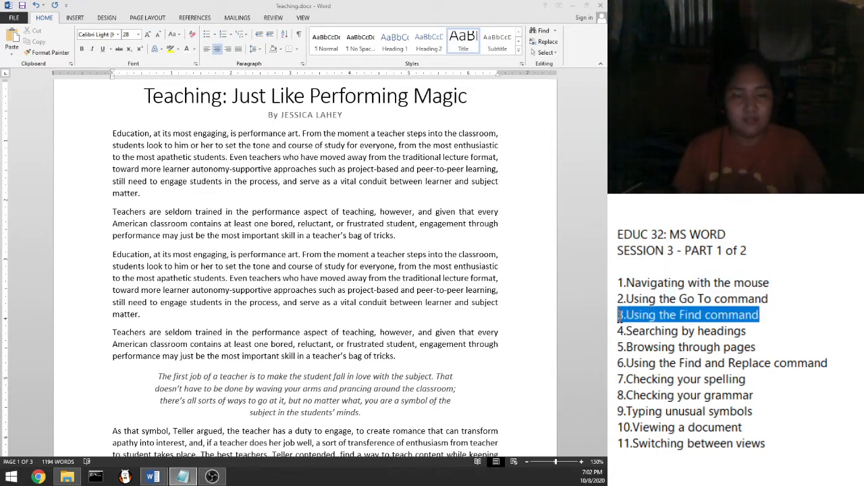
click(258, 147)
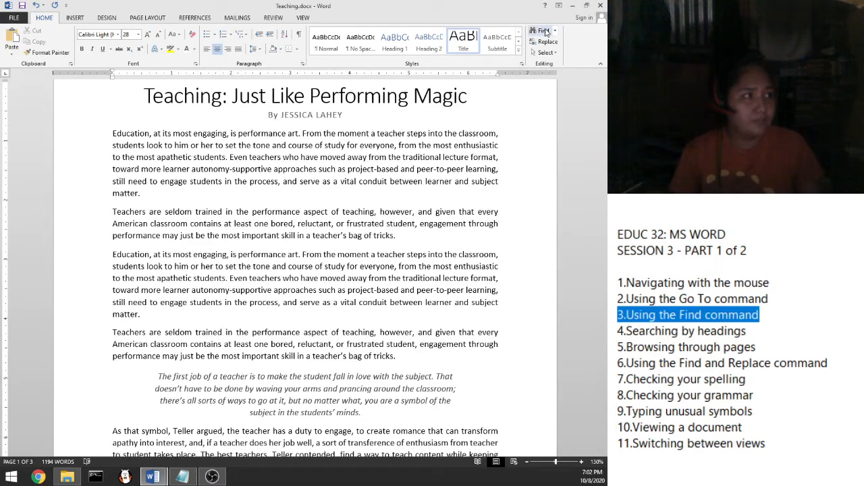
Step: In the Navigation pane search box, replace the old term with 'education'
click(544, 31)
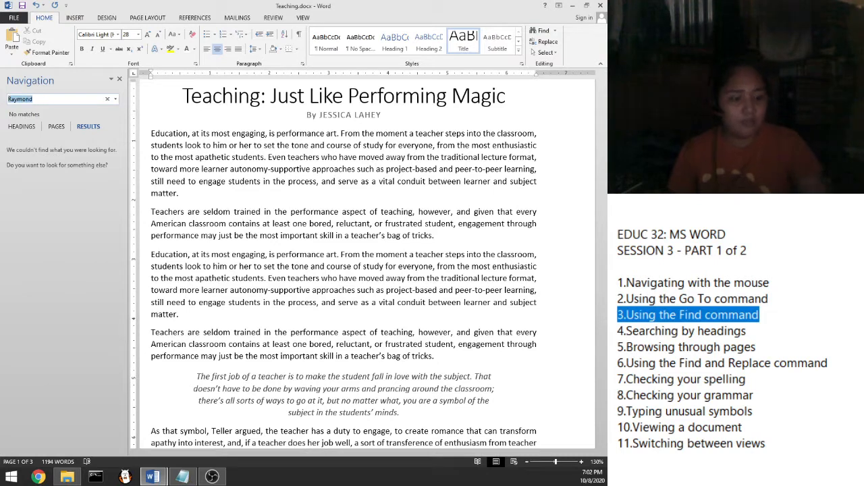
key(BackSpace)
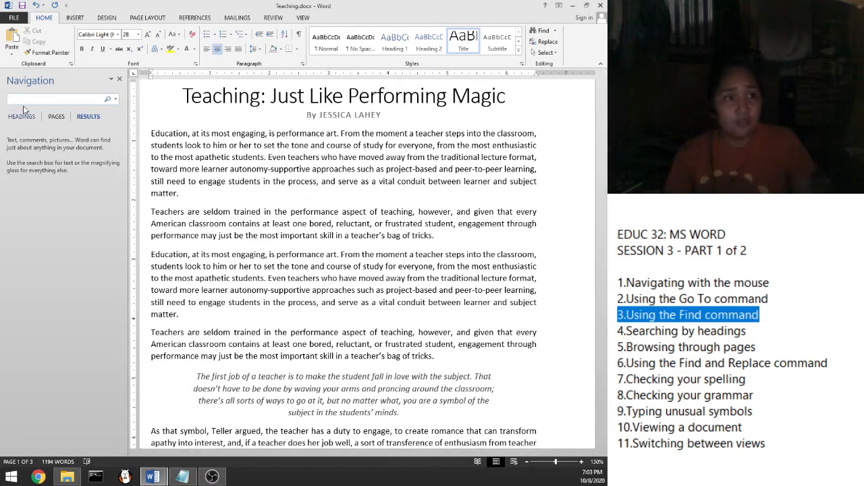
text(educ)
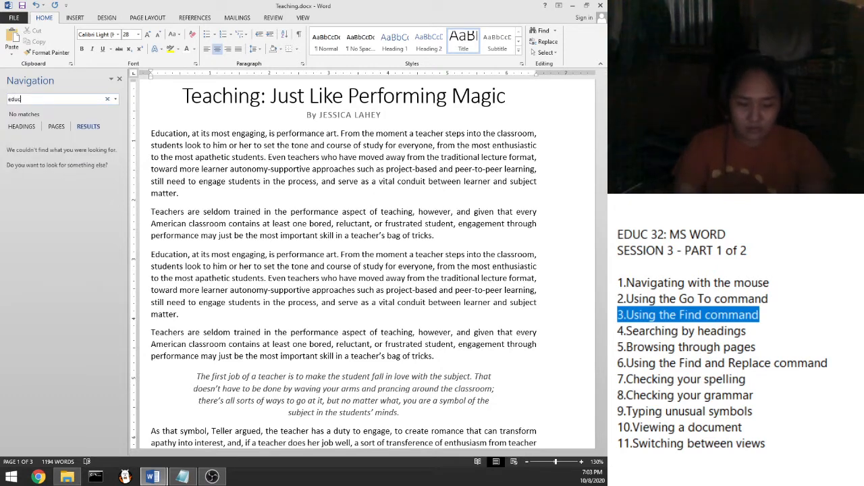
text(ation)
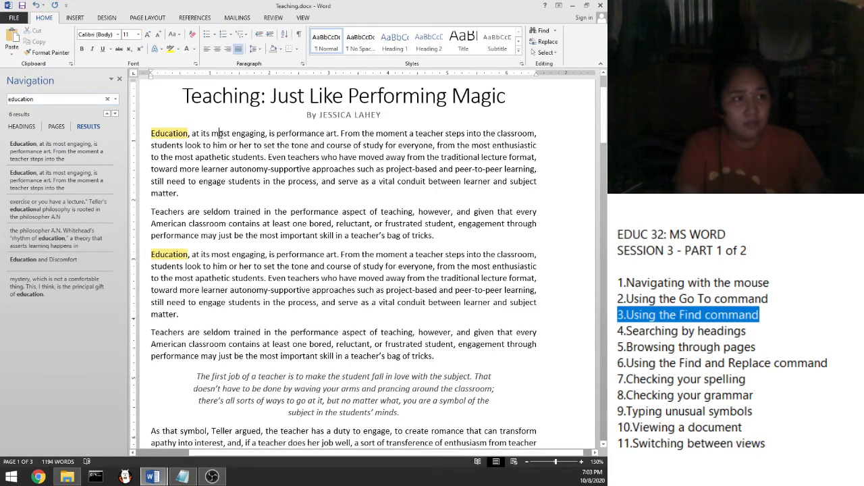
scroll(241, 170, down, 6)
scroll(241, 169, down, 4)
scroll(250, 196, up, 7)
scroll(257, 221, up, 5)
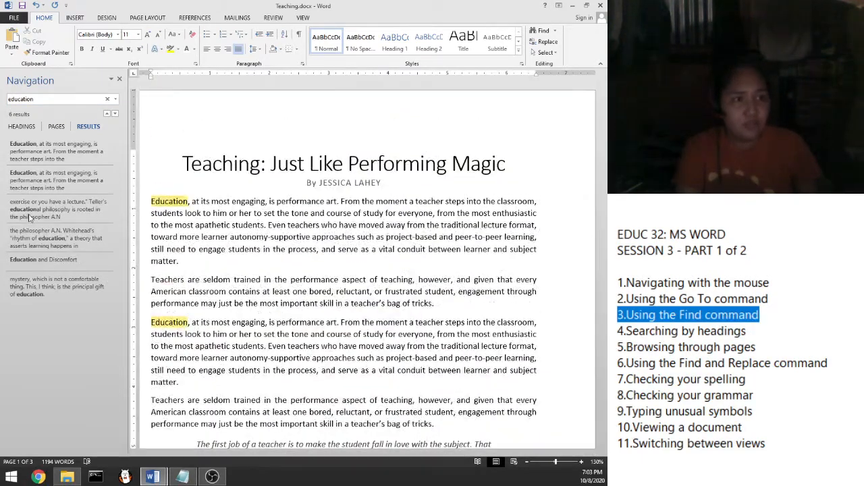
click(62, 159)
click(61, 180)
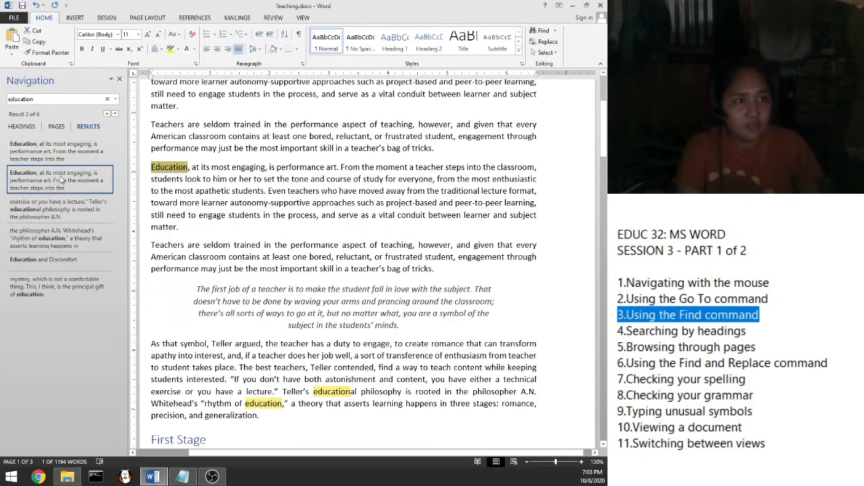
click(60, 207)
click(66, 240)
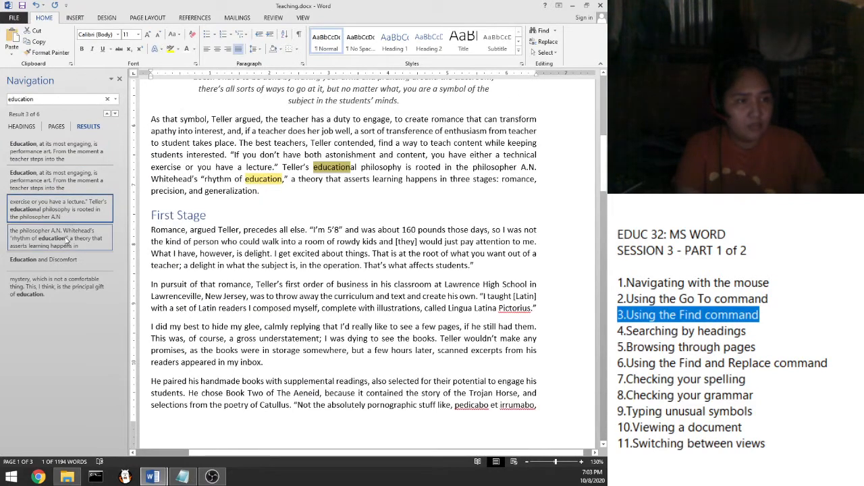
click(65, 267)
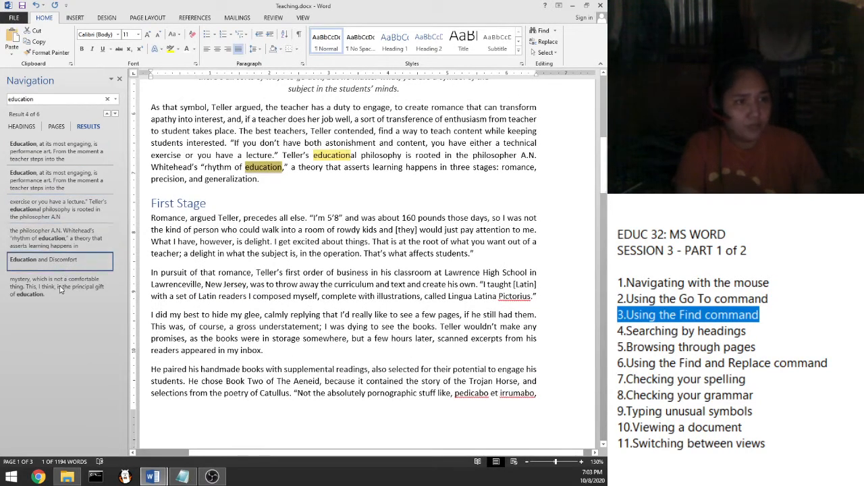
click(59, 289)
click(61, 238)
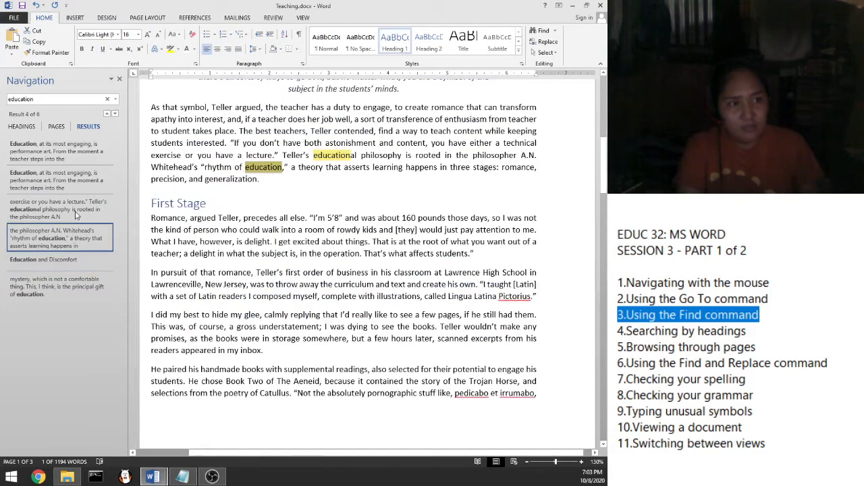
click(61, 209)
click(60, 181)
click(85, 155)
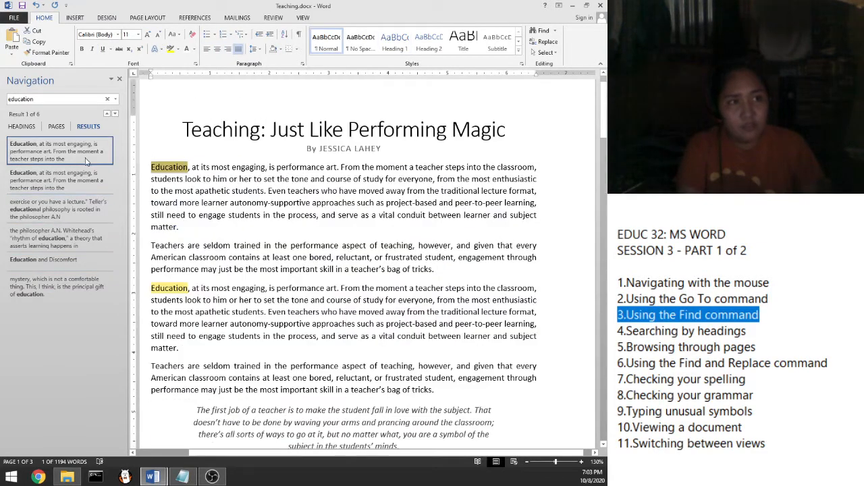
click(41, 100)
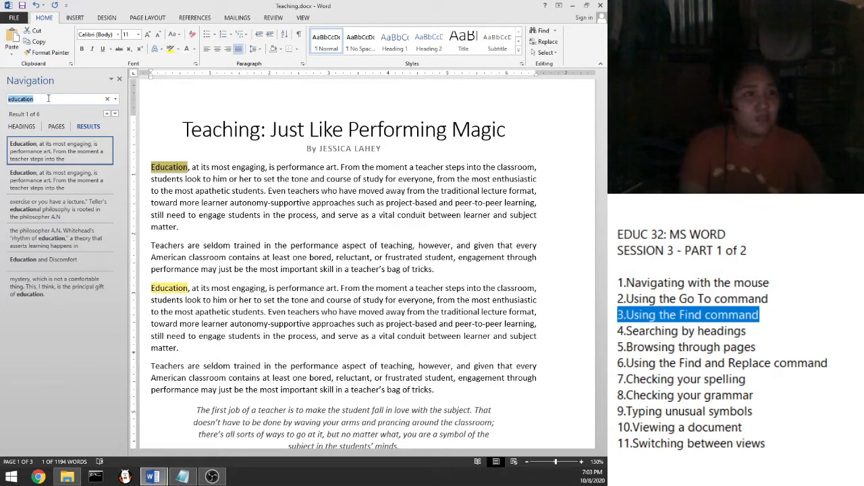
click(213, 178)
click(187, 167)
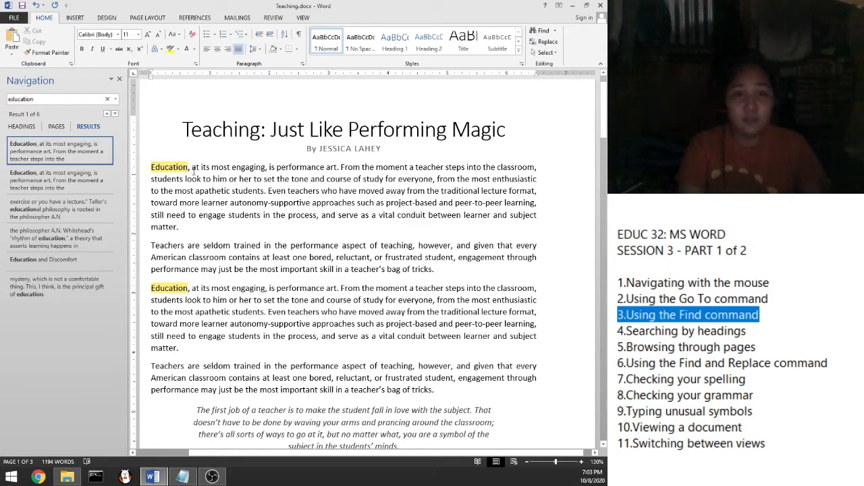
drag(208, 167, 258, 214)
click(257, 214)
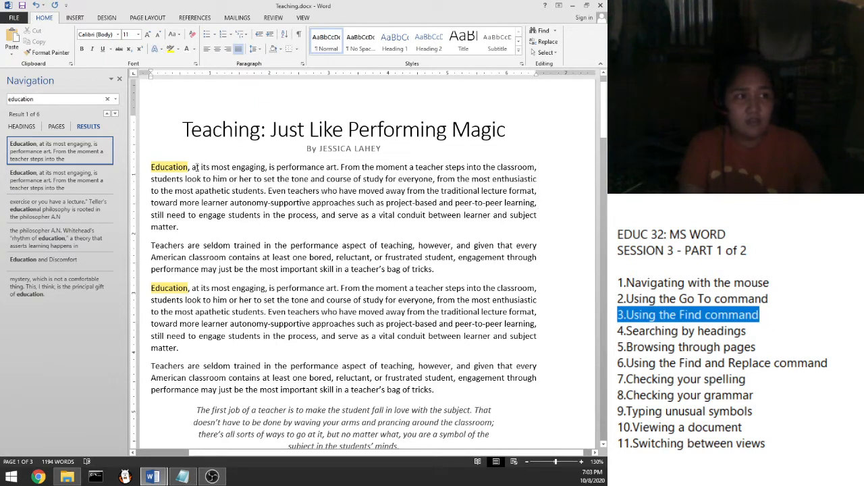
drag(194, 168, 181, 228)
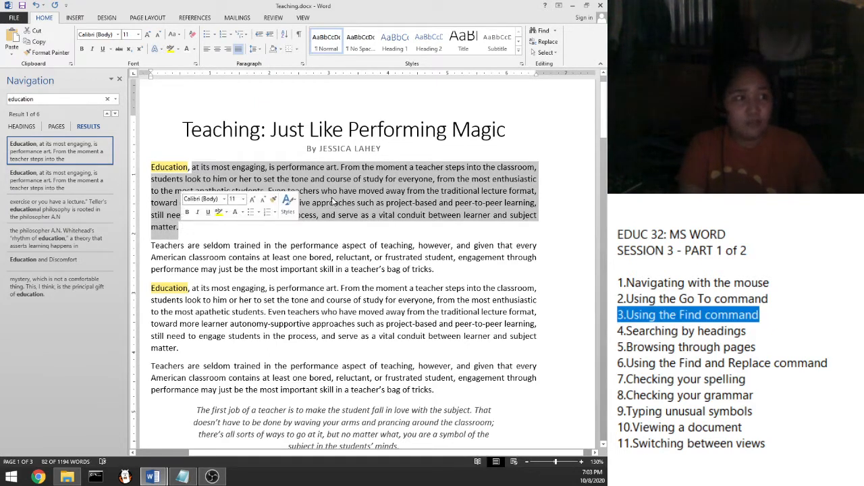
click(387, 190)
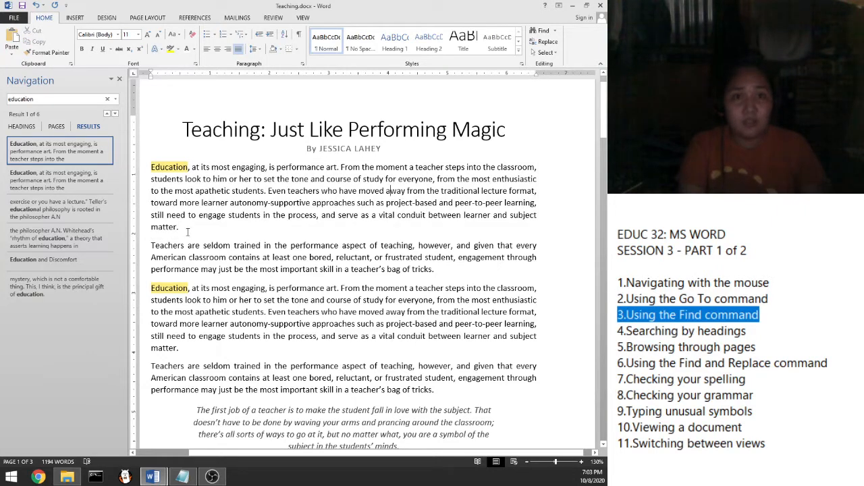
shift+click(193, 167)
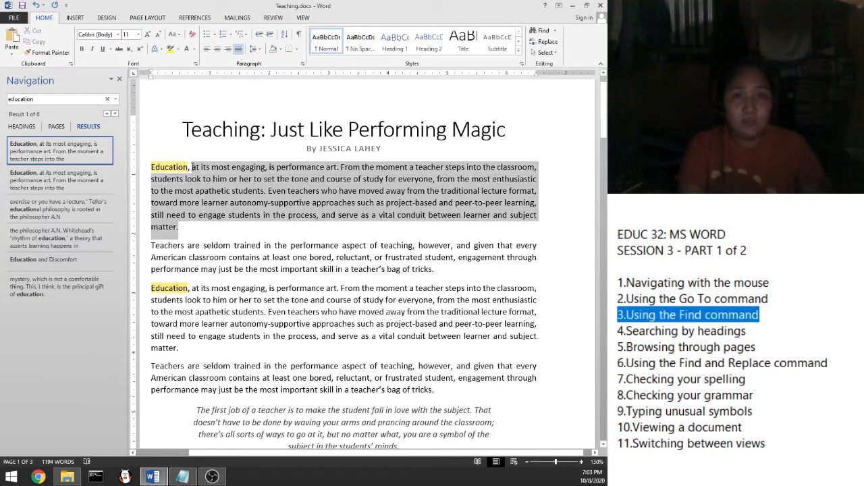
click(192, 168)
shift+click(181, 227)
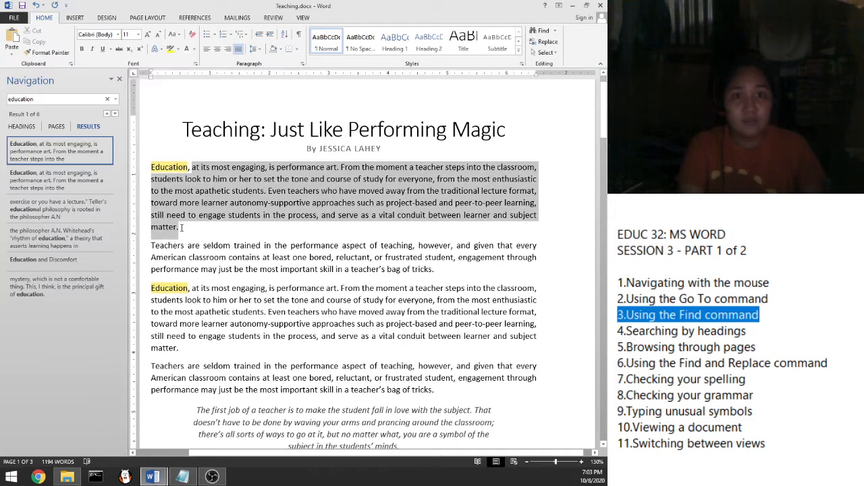
click(277, 288)
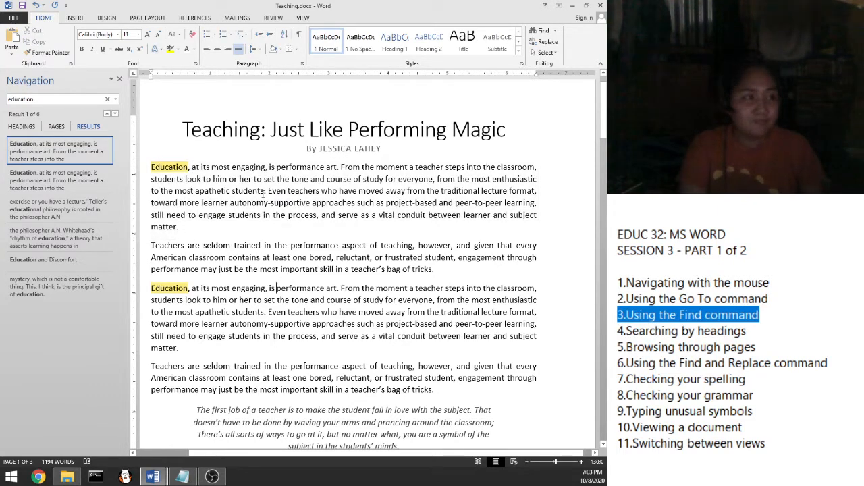
click(225, 168)
click(50, 100)
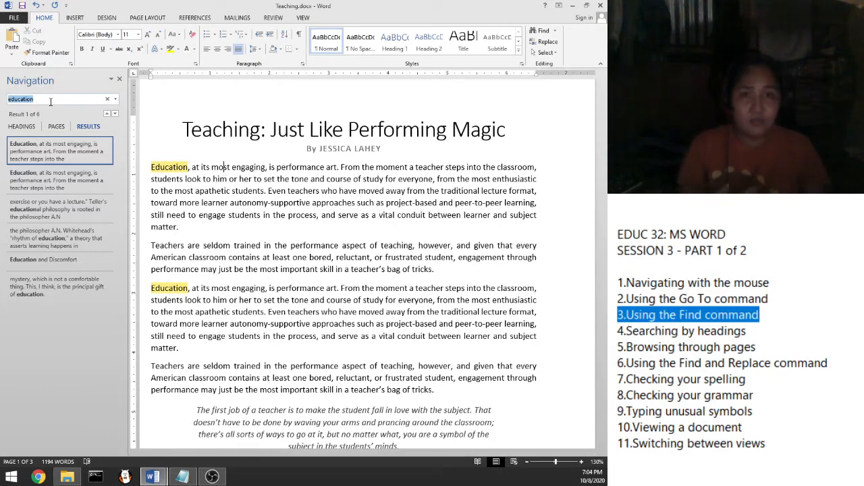
Step: Search for the letter 'a' and scroll through its 502 highlighted matches
text(a)
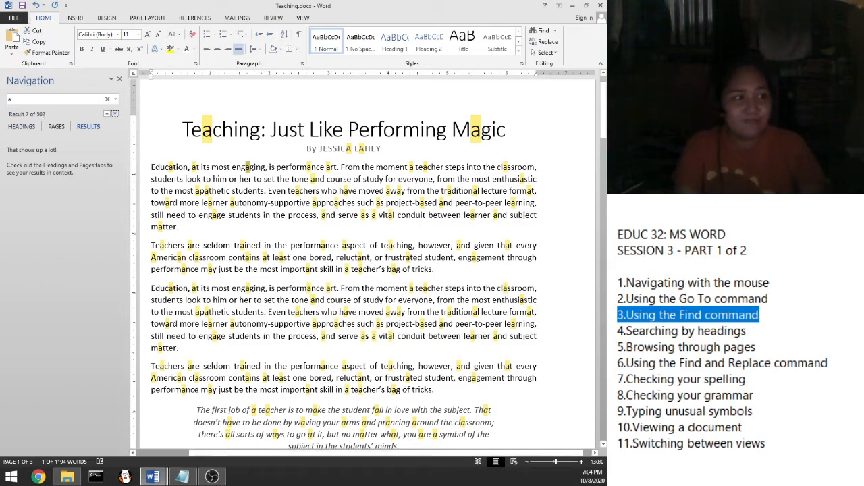
scroll(331, 212, down, 10)
scroll(332, 212, down, 10)
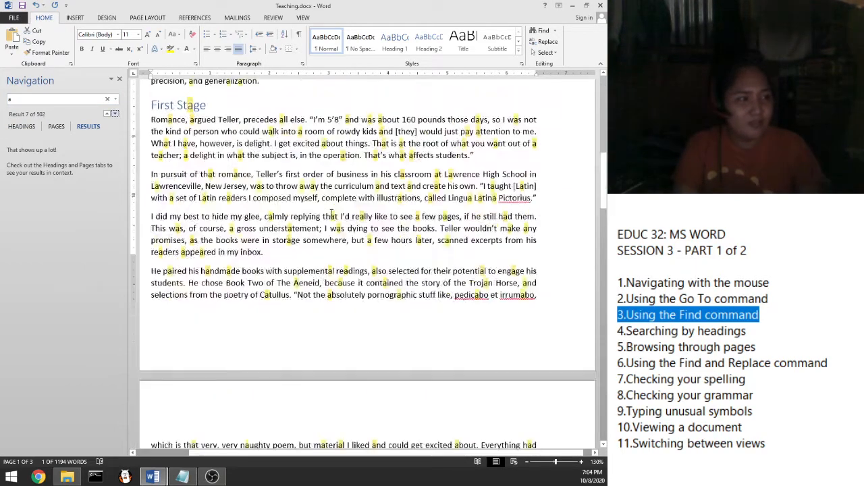
scroll(331, 215, down, 9)
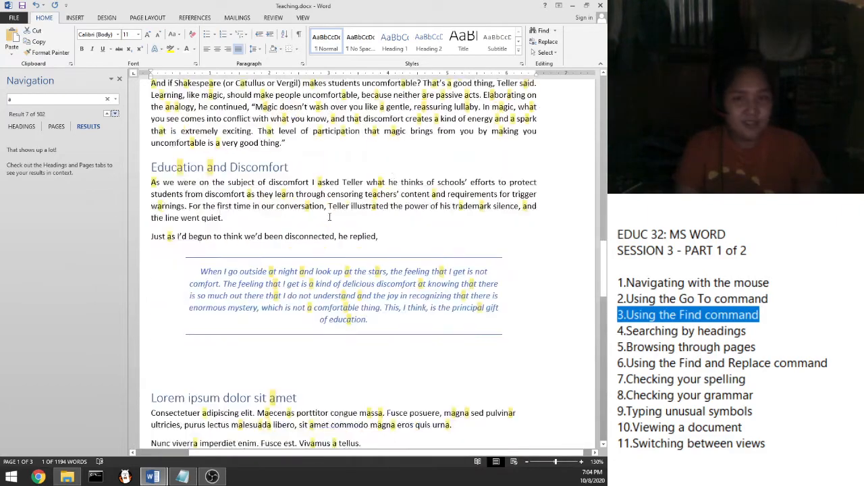
scroll(333, 243, up, 2)
scroll(334, 245, up, 20)
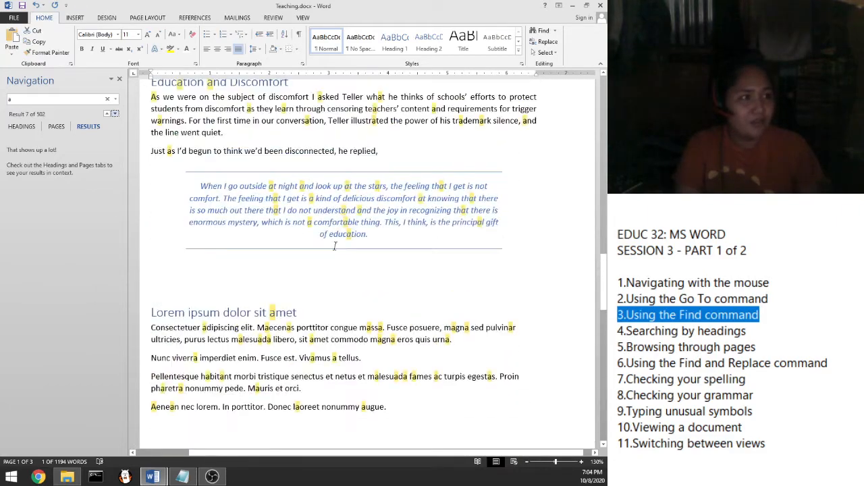
scroll(335, 246, up, 5)
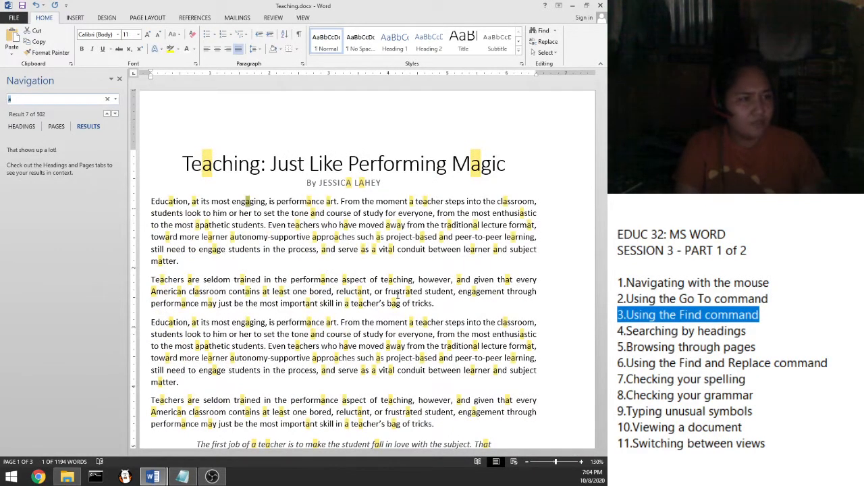
scroll(319, 223, down, 6)
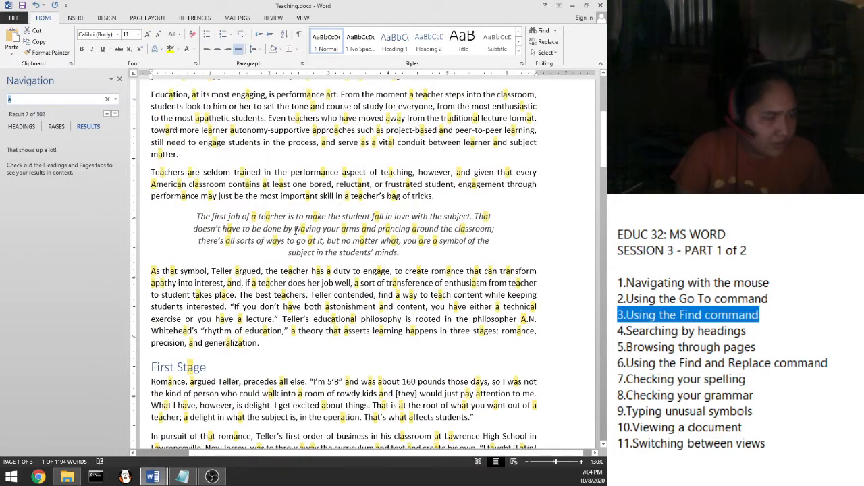
Step: Clear the 'a' search and scroll the document to confirm no matches remain highlighted
click(107, 99)
scroll(333, 317, down, 6)
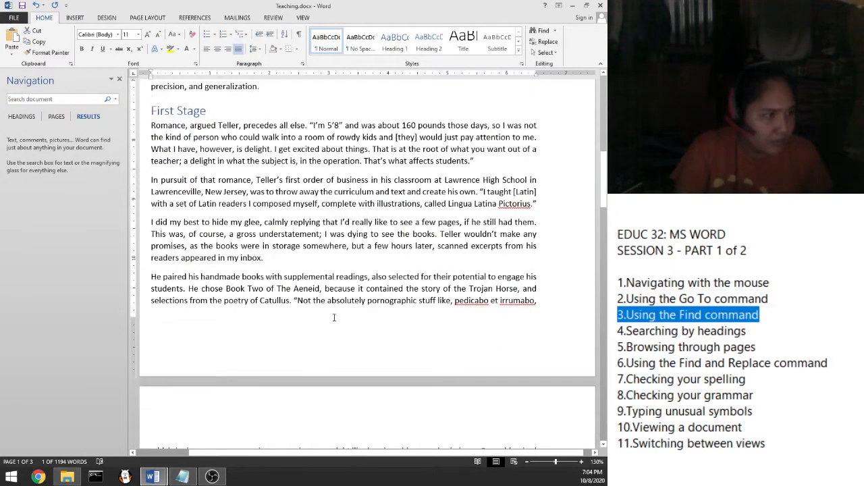
scroll(333, 314, down, 1)
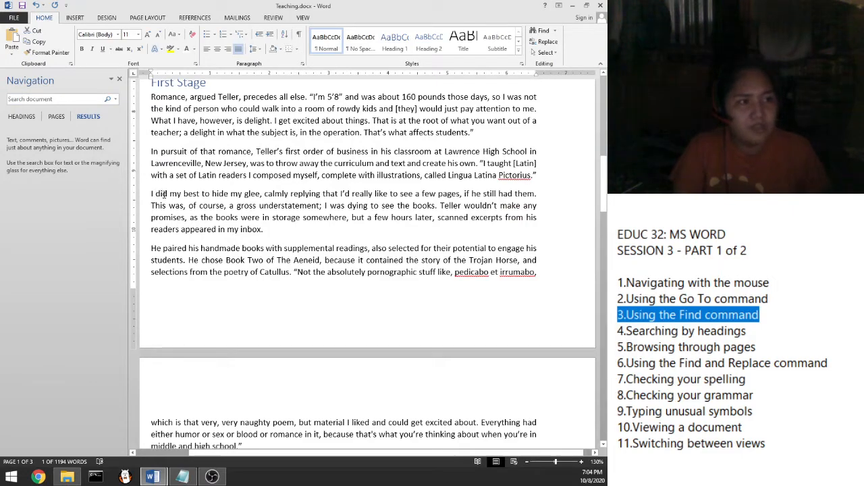
scroll(260, 203, up, 16)
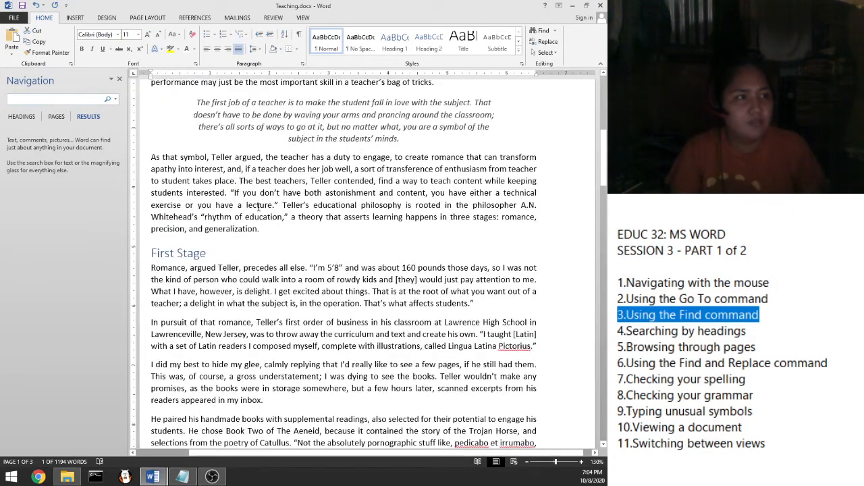
Step: Search 'i did my best to hide my glee', select its single match, then clear the box
click(9, 99)
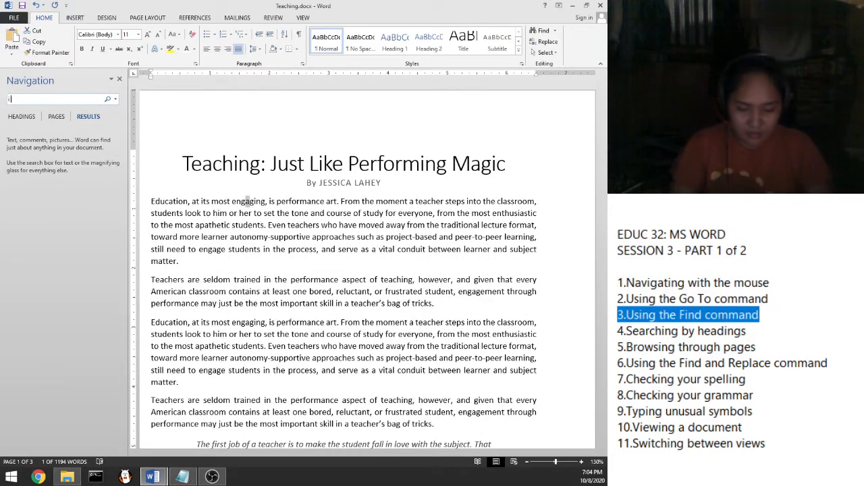
text(i did my best to)
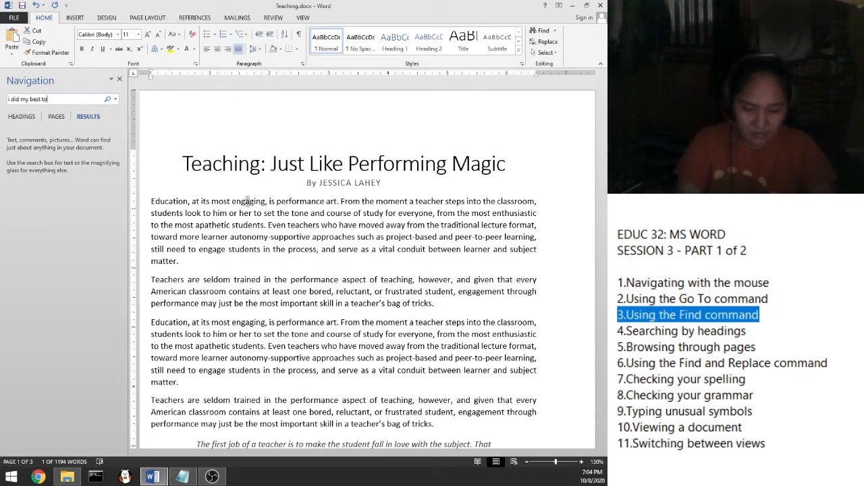
text( hi)
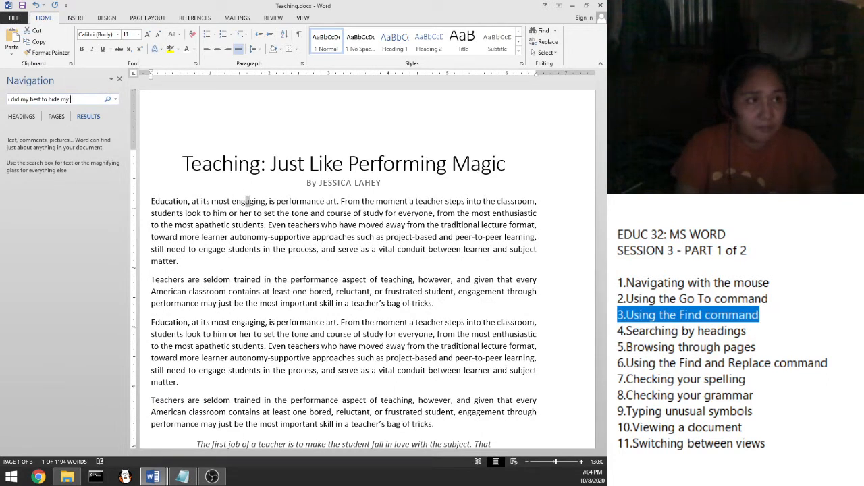
text(de my glee)
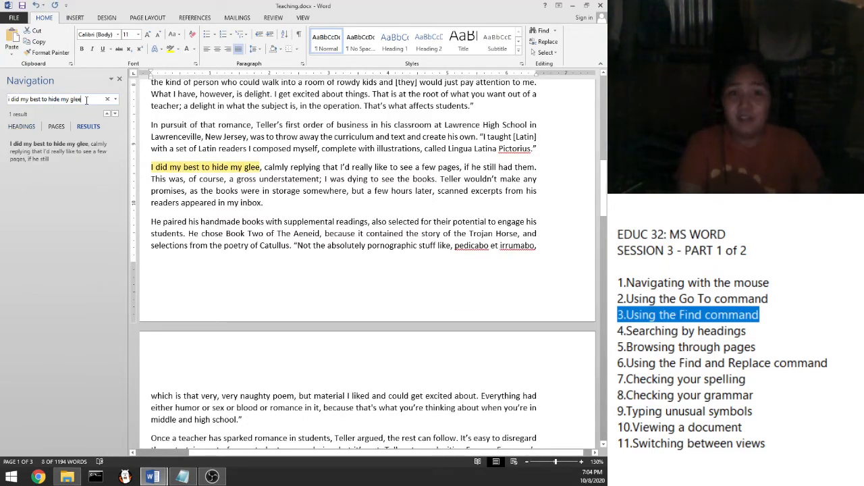
click(42, 149)
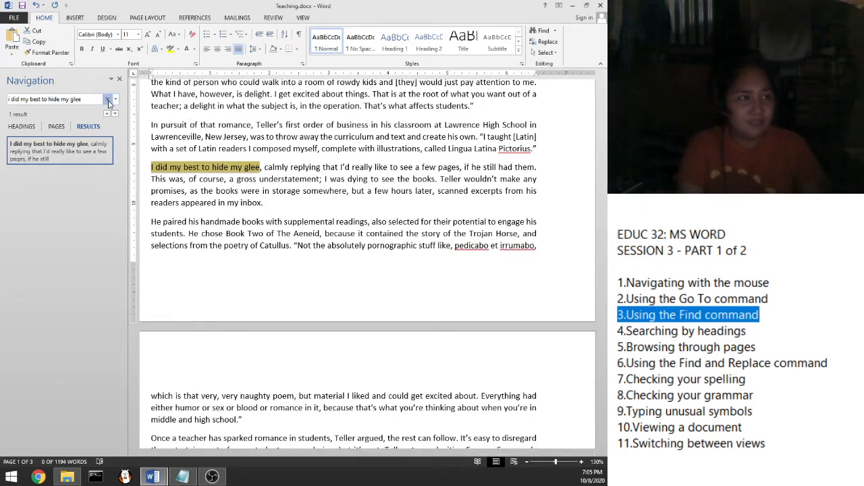
click(107, 99)
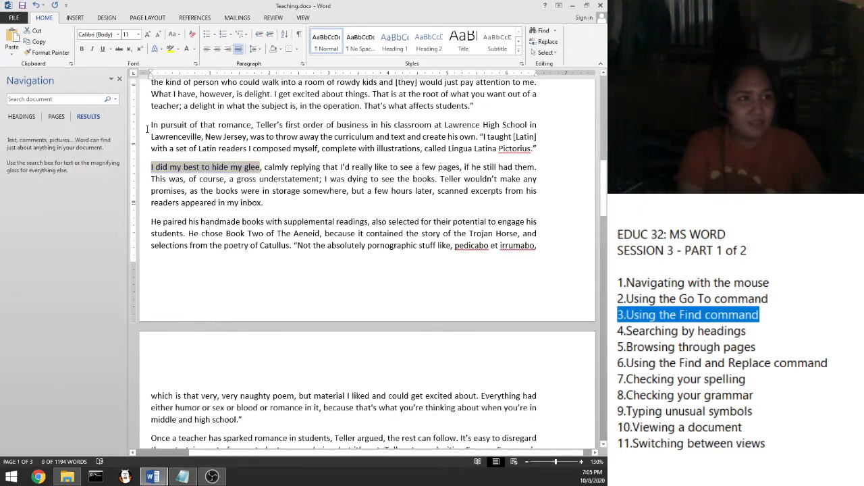
click(119, 79)
click(286, 126)
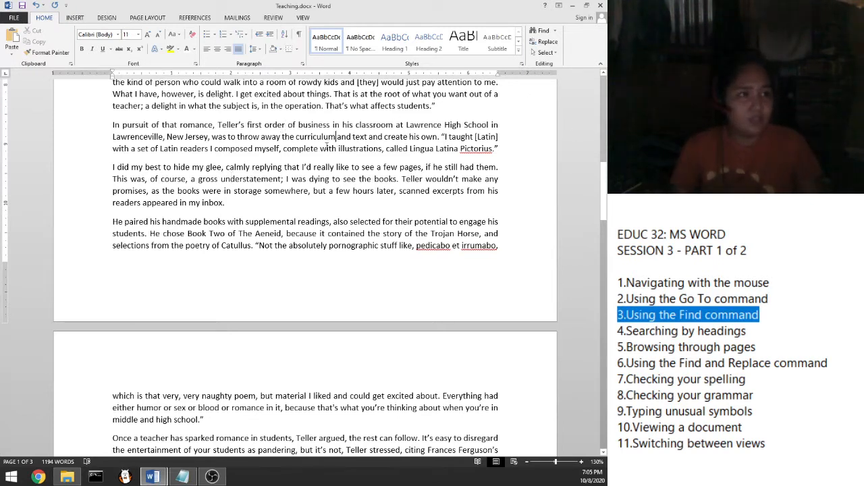
scroll(227, 260, up, 15)
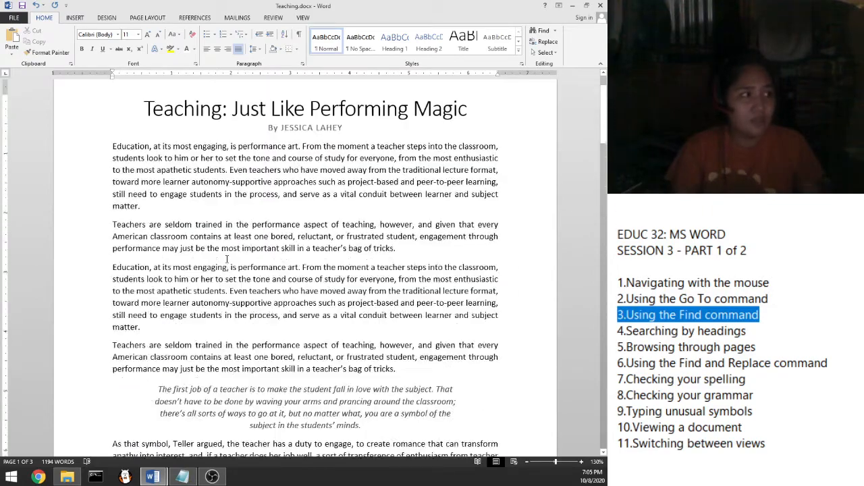
scroll(220, 225, down, 12)
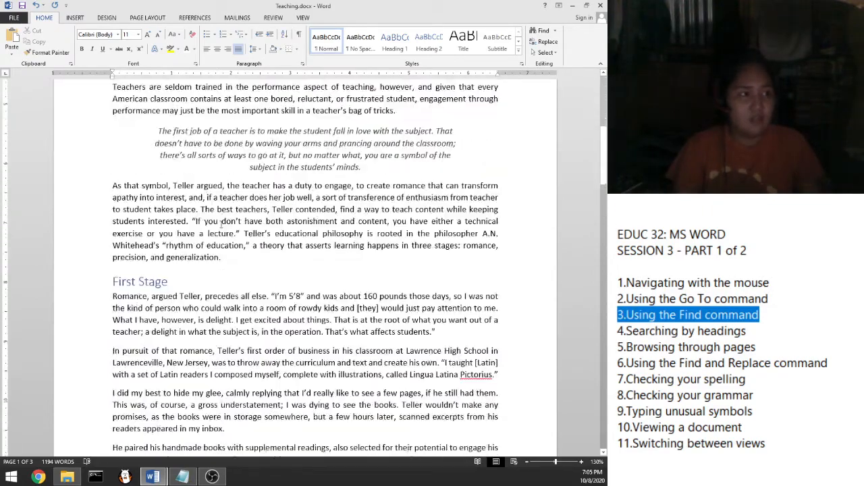
scroll(221, 225, up, 2)
click(169, 195)
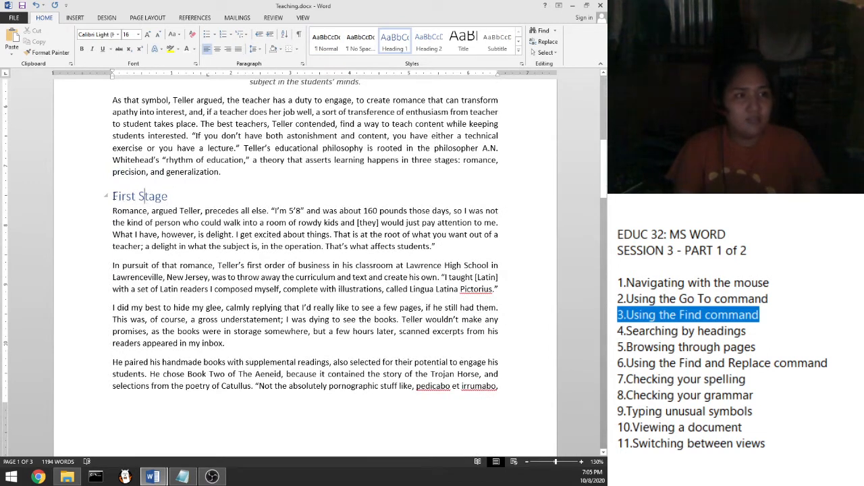
drag(112, 196, 170, 199)
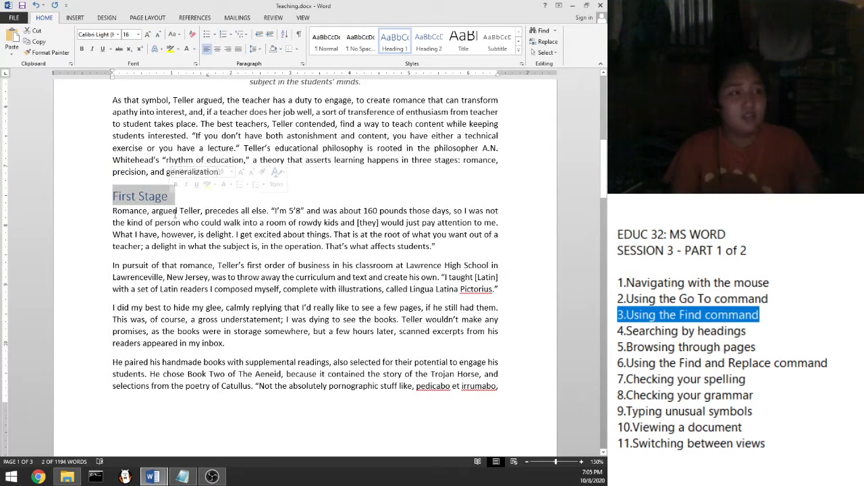
click(159, 210)
drag(168, 196, 122, 197)
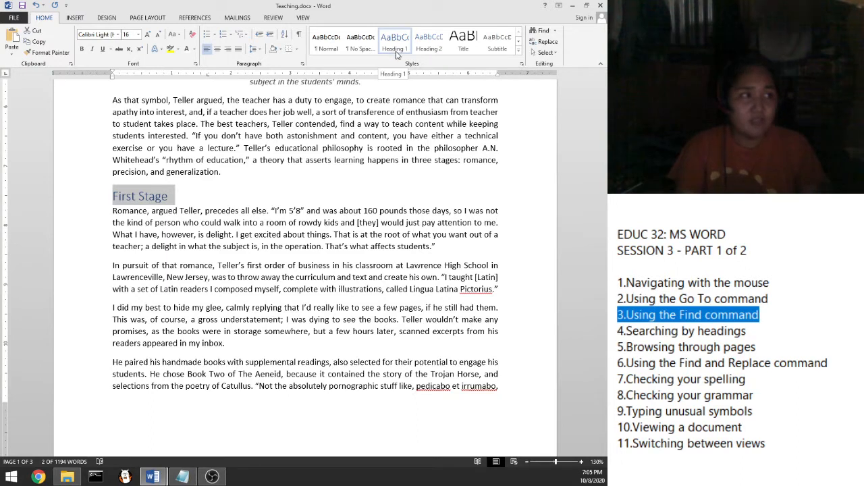
click(133, 211)
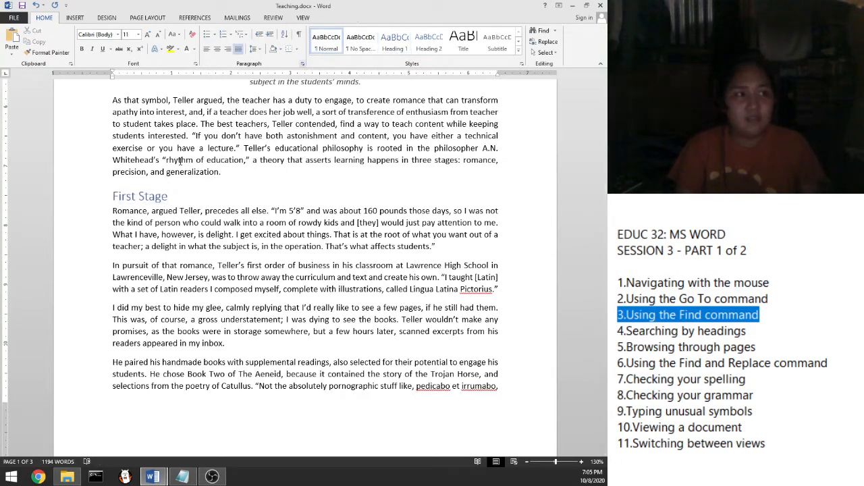
click(151, 196)
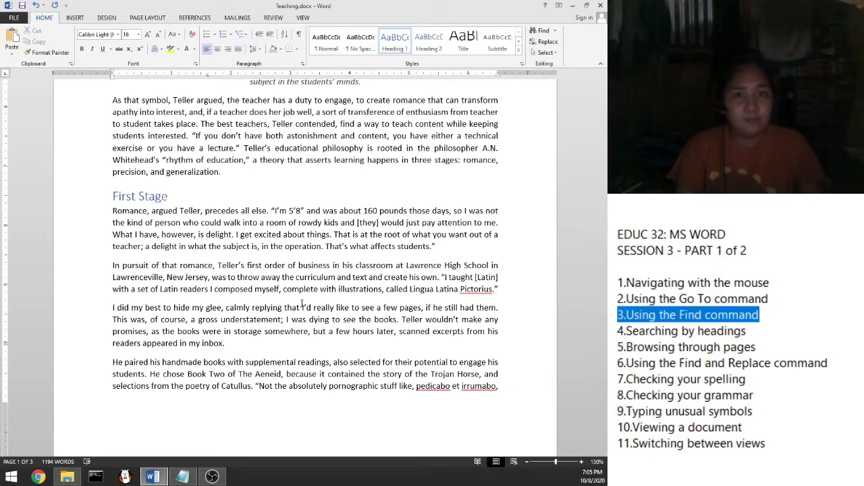
scroll(267, 290, down, 15)
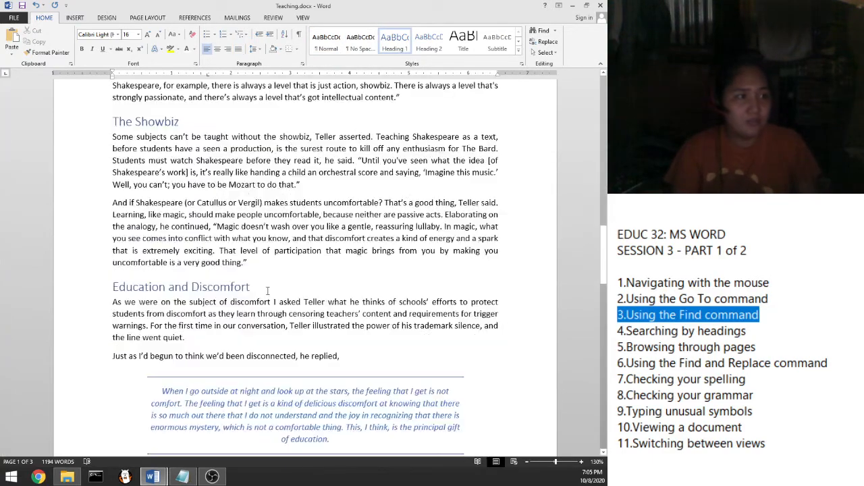
scroll(267, 290, down, 10)
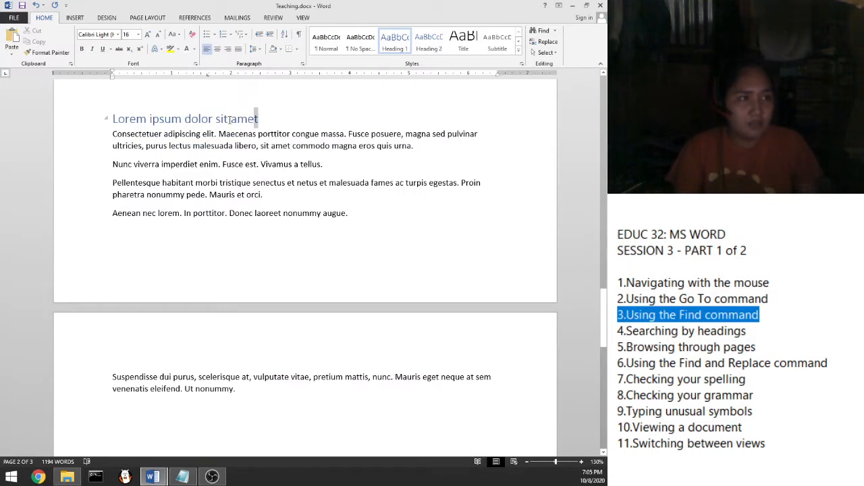
Step: Delete the 'Lorem ipsum dolor sit amet' heading and split 'Consectetuer' onto its own line before 'Adipiscing'
drag(237, 119, 115, 119)
key(Delete)
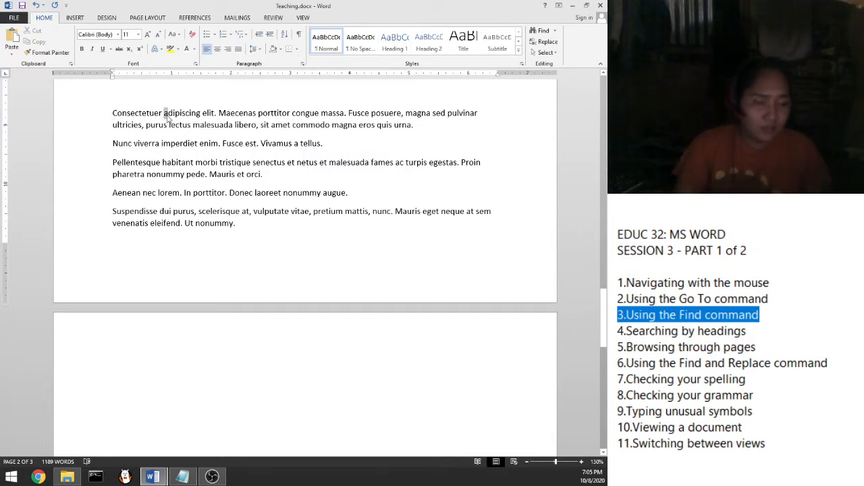
text(A)
click(164, 114)
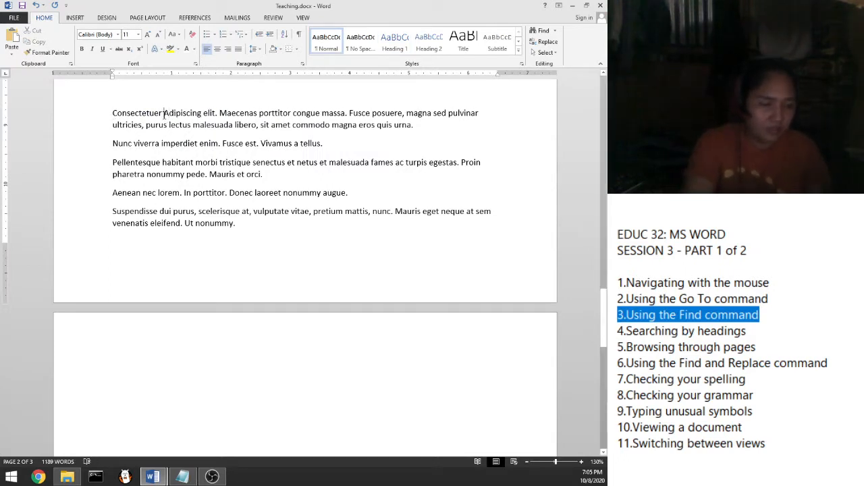
key(Return)
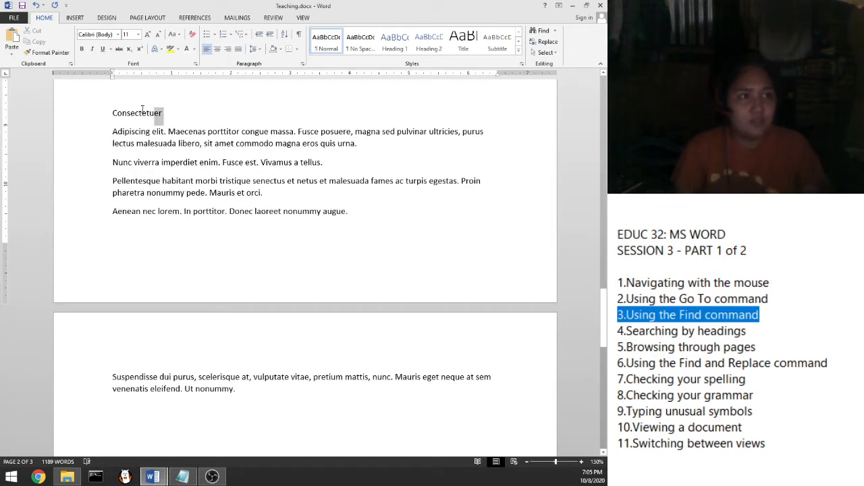
Step: Format the Consectetuer line as Heading 1 and deselect it
drag(143, 109, 113, 116)
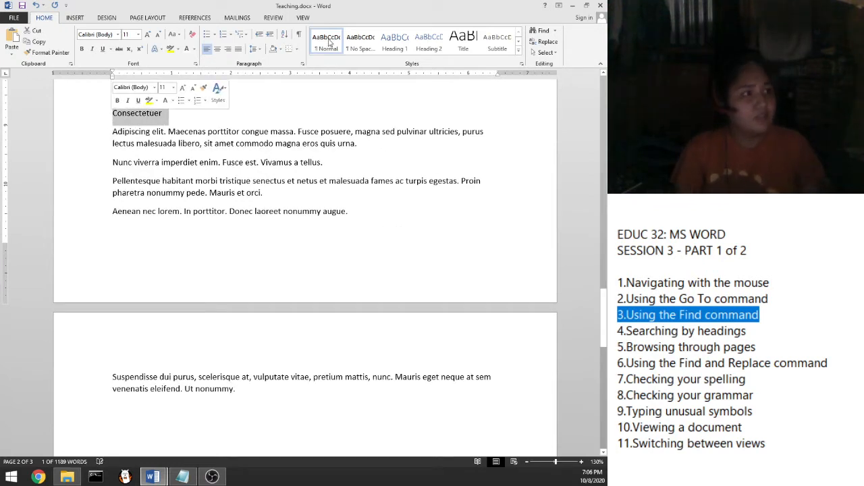
click(391, 41)
key(ctrl+f)
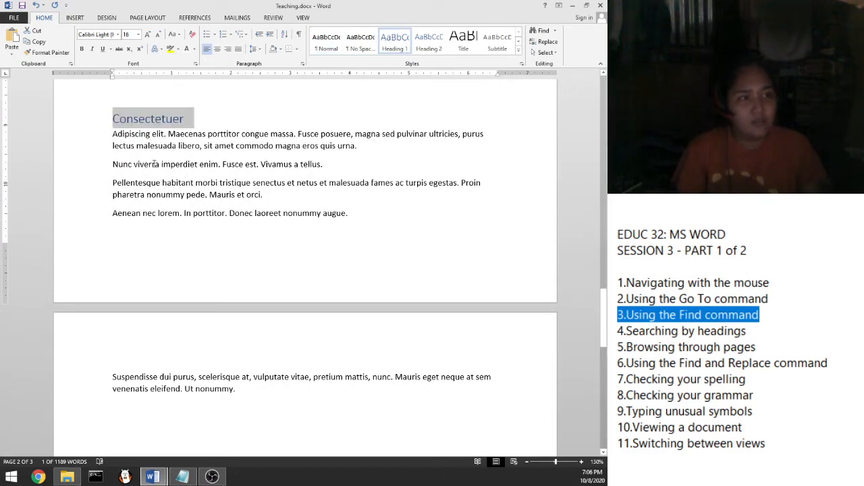
scroll(154, 162, up, 8)
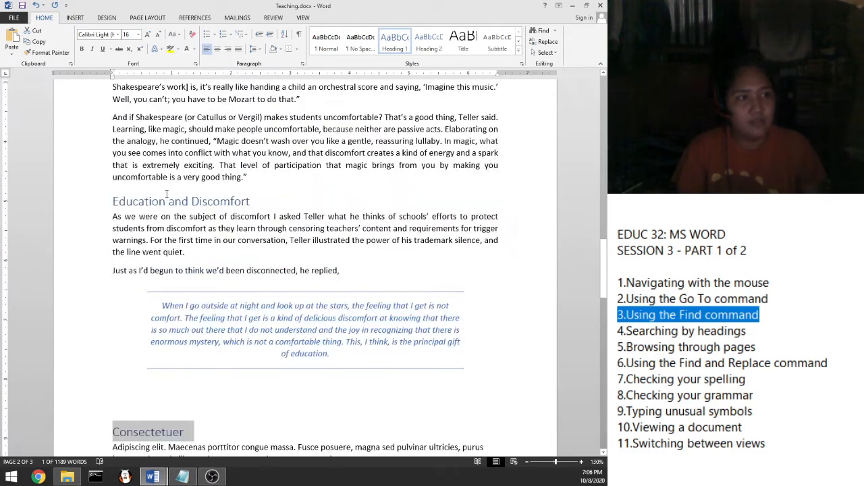
scroll(165, 194, down, 2)
click(184, 376)
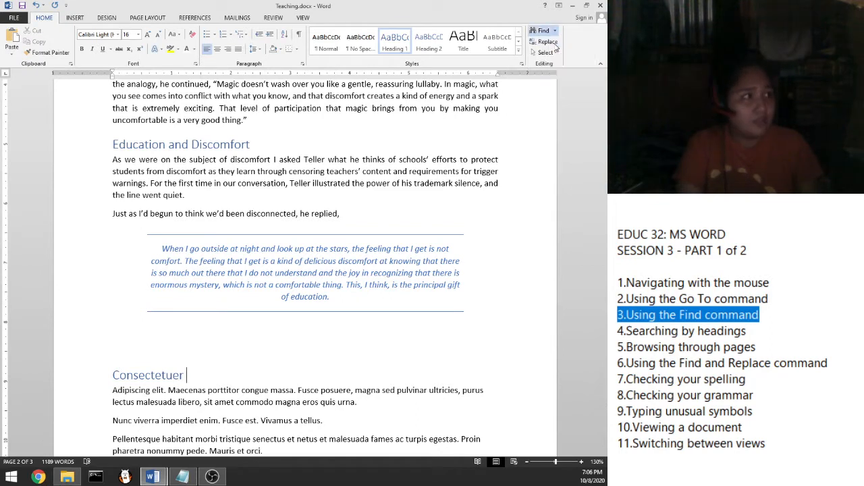
Step: Show the Headings list and jump to First Stage, The Showbiz, Education and Discomfort, and Consectetuer
click(543, 30)
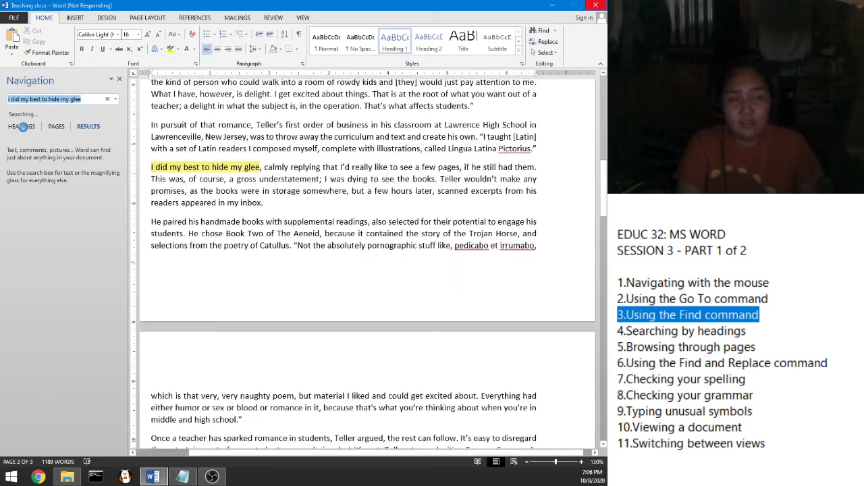
click(21, 126)
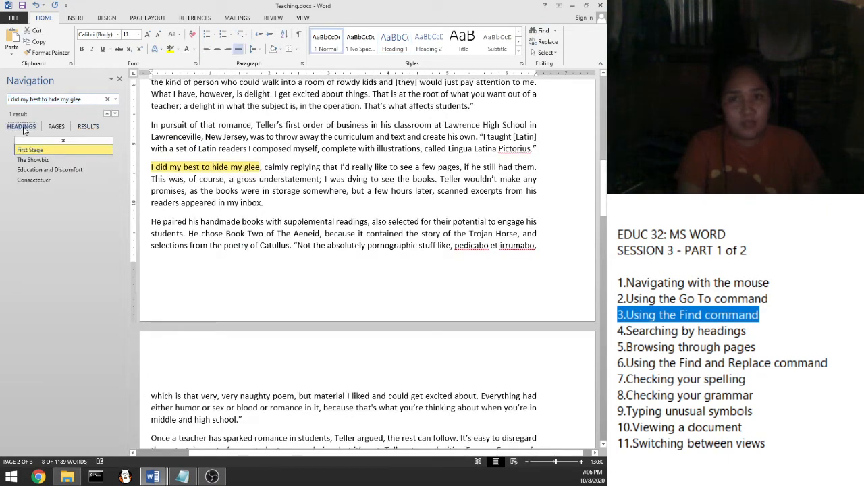
click(34, 149)
click(44, 160)
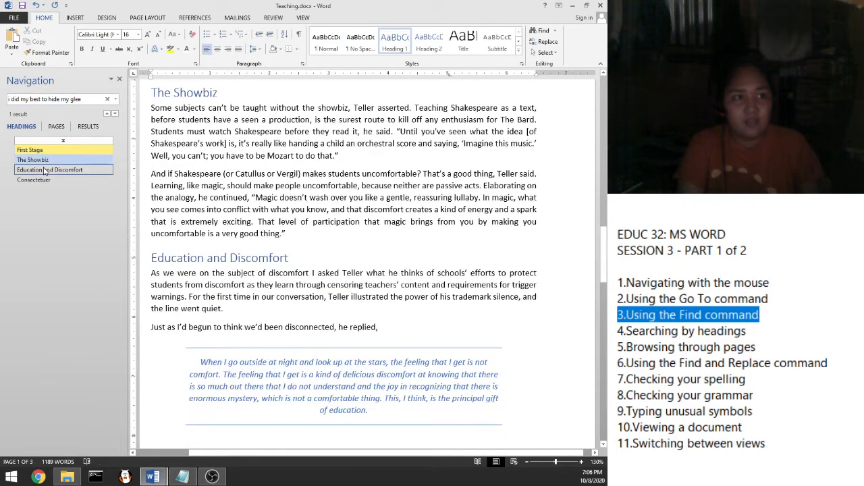
click(44, 170)
click(40, 179)
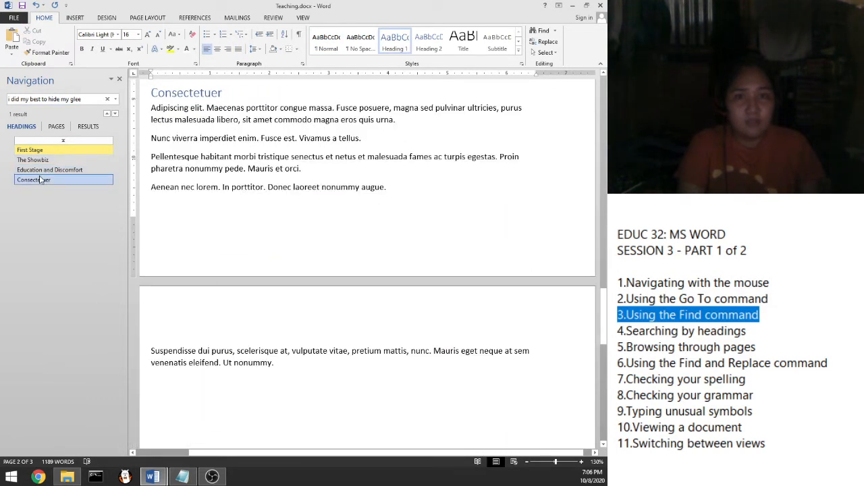
Step: Jump back through Education and Discomfort, The Showbiz and First Stage, then forward again
click(48, 170)
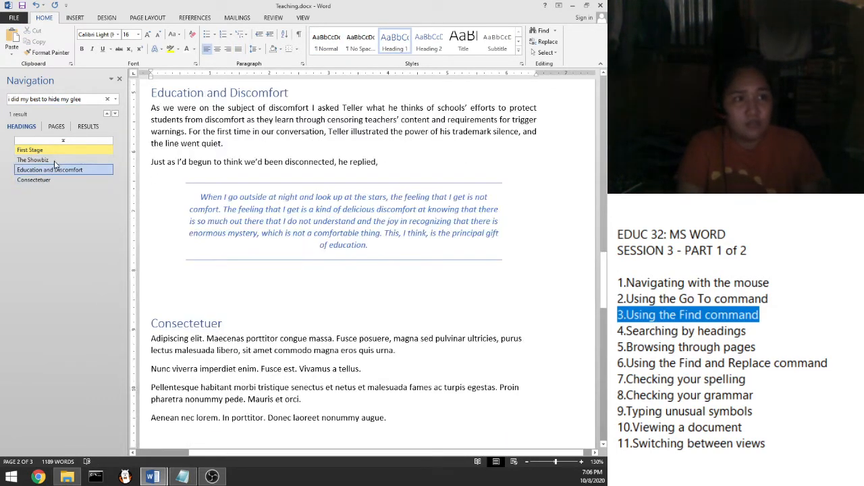
click(55, 160)
click(58, 152)
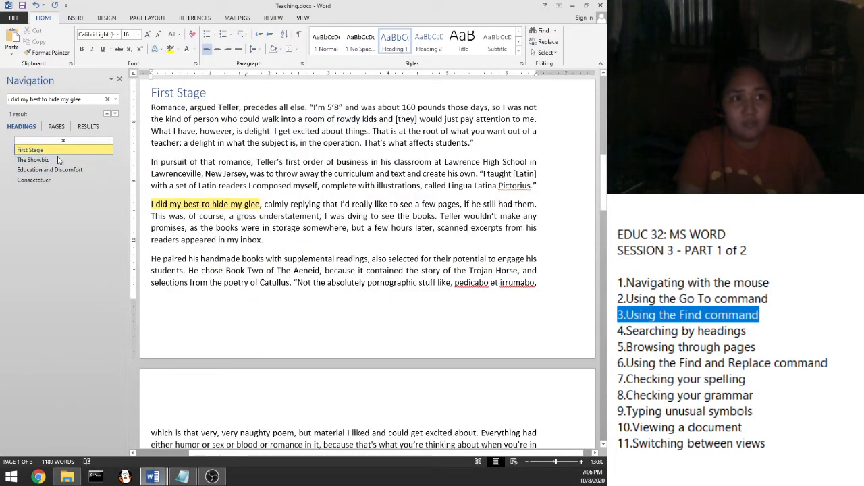
click(58, 160)
click(57, 171)
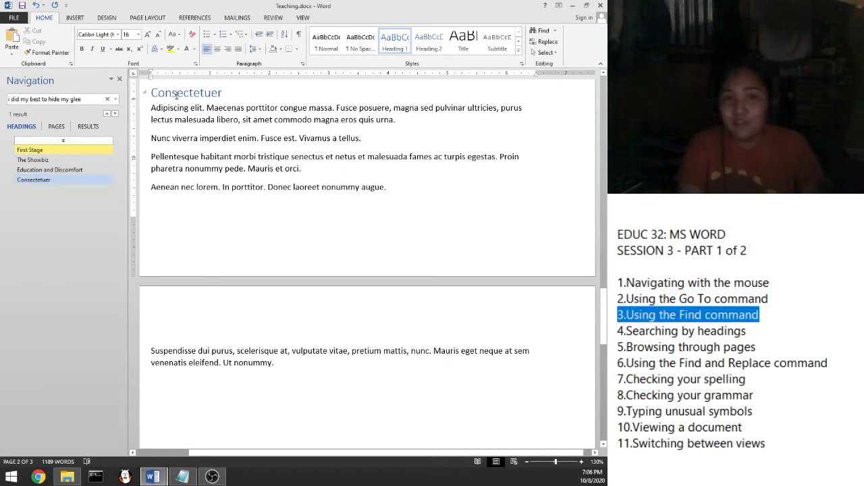
Step: Delete the Consectetuer heading line
key(Delete)
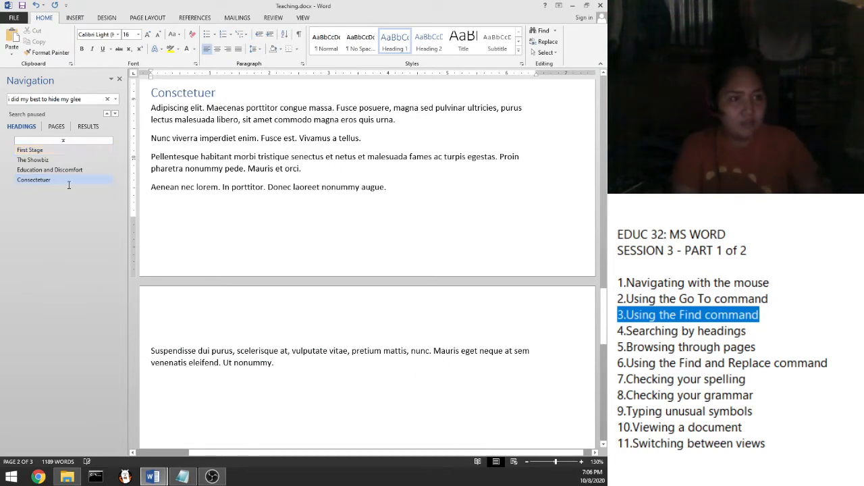
drag(223, 92, 150, 104)
key(Delete)
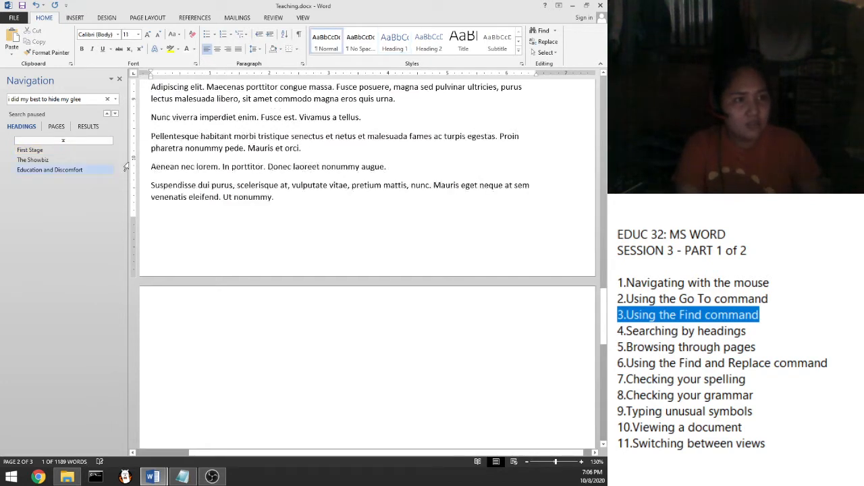
Step: Split 'Adipiscing elit.' onto its own line before Maecenas and format it as Heading 1
scroll(171, 100, up, 1)
click(206, 115)
key(Return)
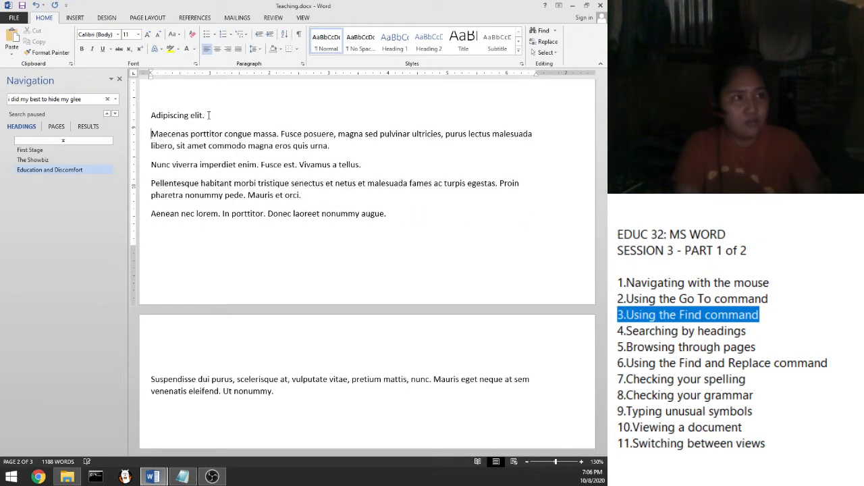
triple_click(169, 116)
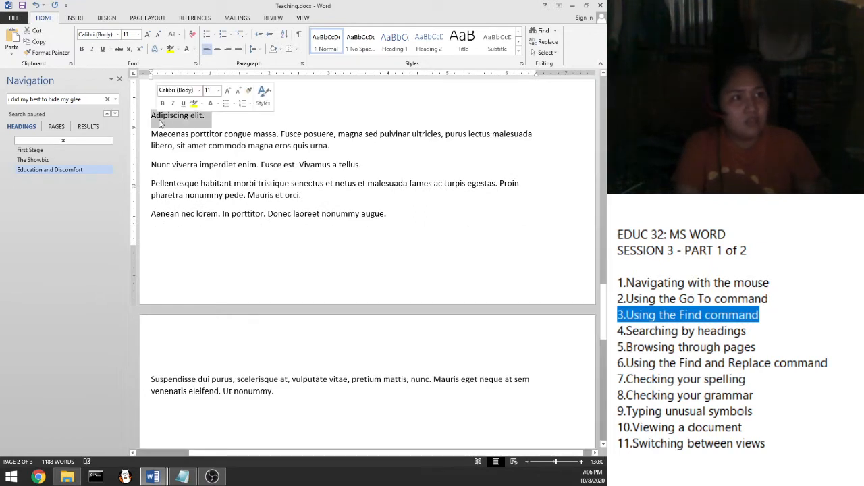
click(395, 44)
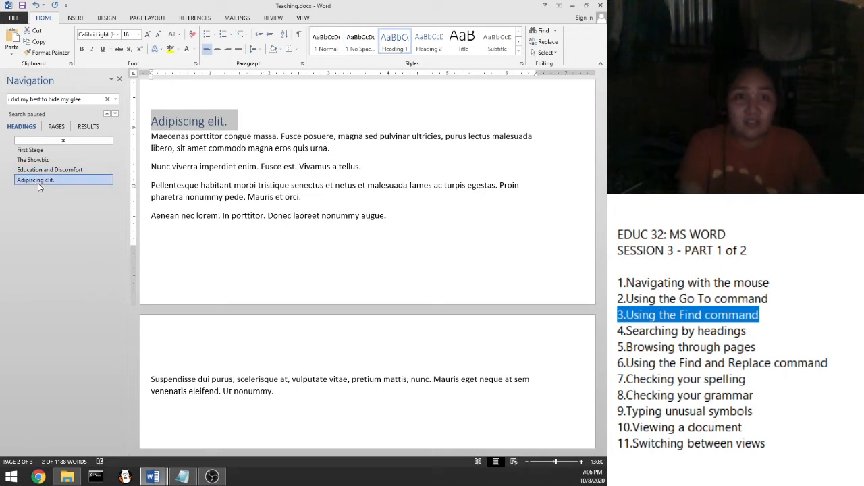
click(375, 146)
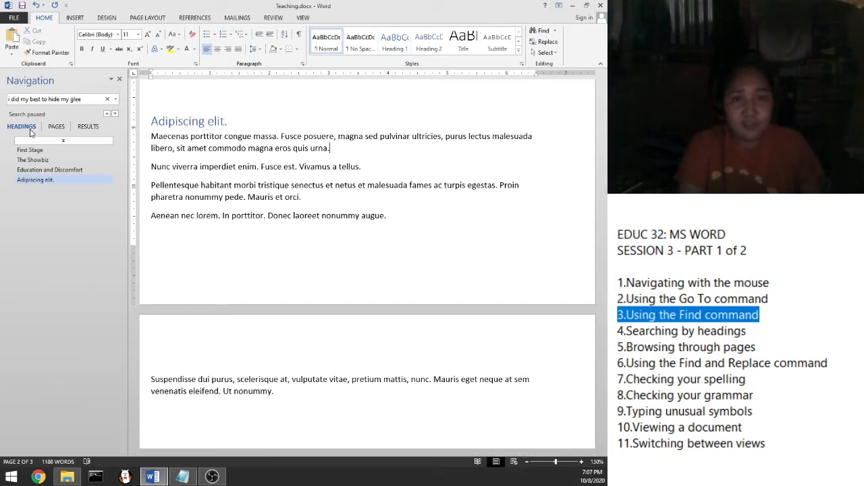
Step: Close the Navigation pane, then bring up the Find options list on the Home tab
click(120, 80)
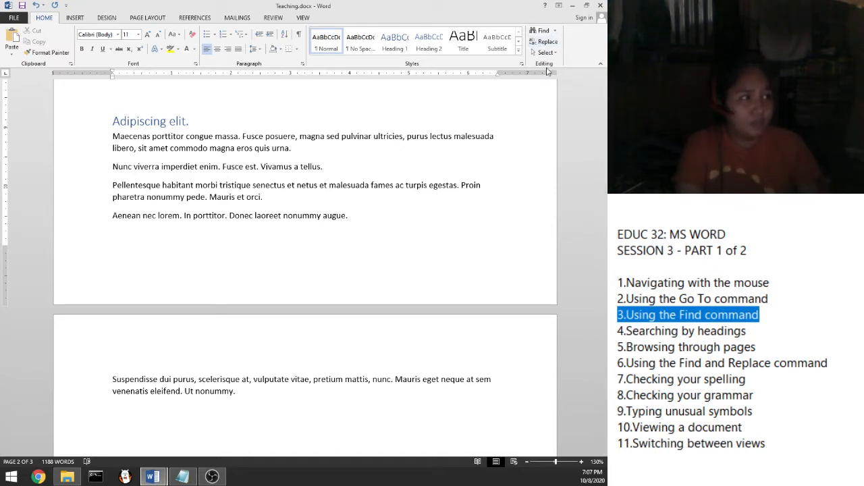
click(556, 31)
Step: Show page thumbnails in the Navigation pane and return to the title on page 1
click(549, 43)
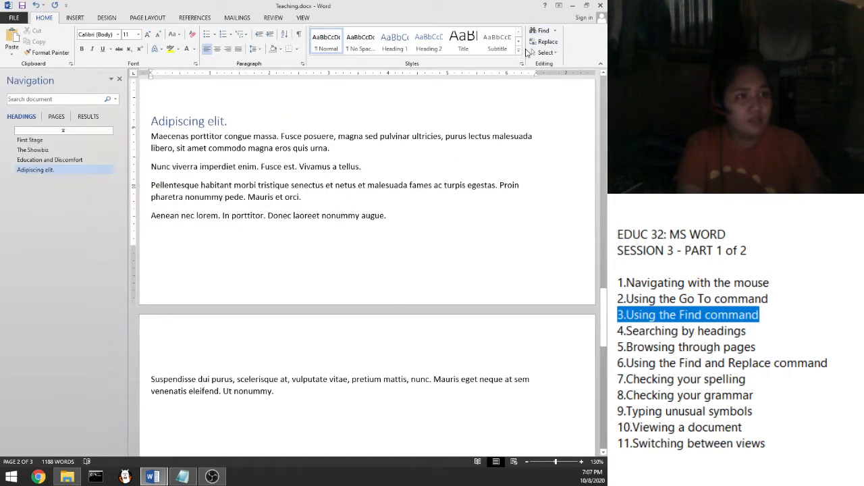
click(56, 127)
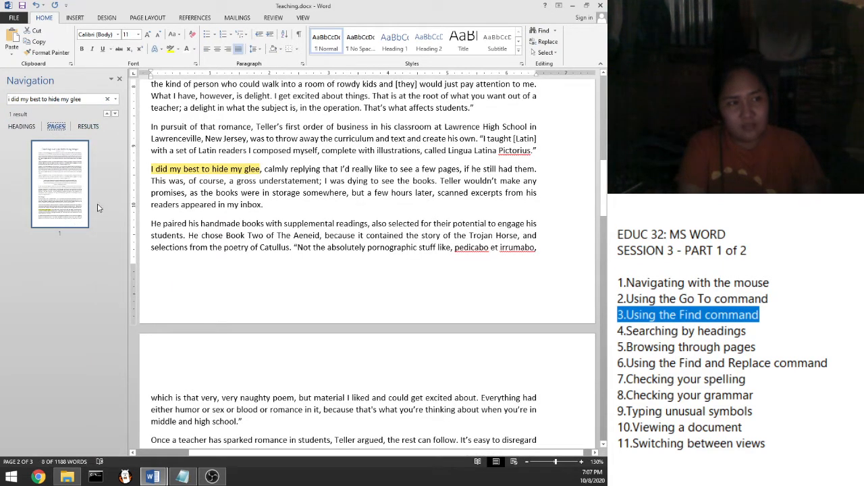
click(63, 185)
scroll(230, 237, down, 5)
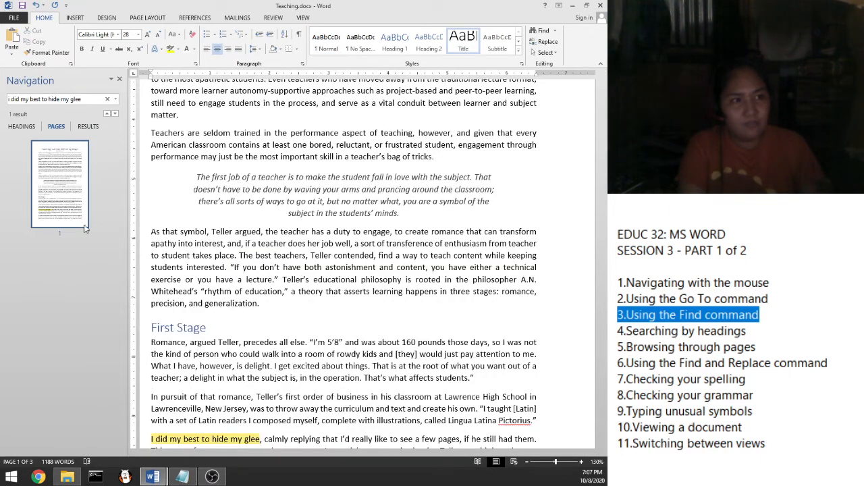
click(63, 177)
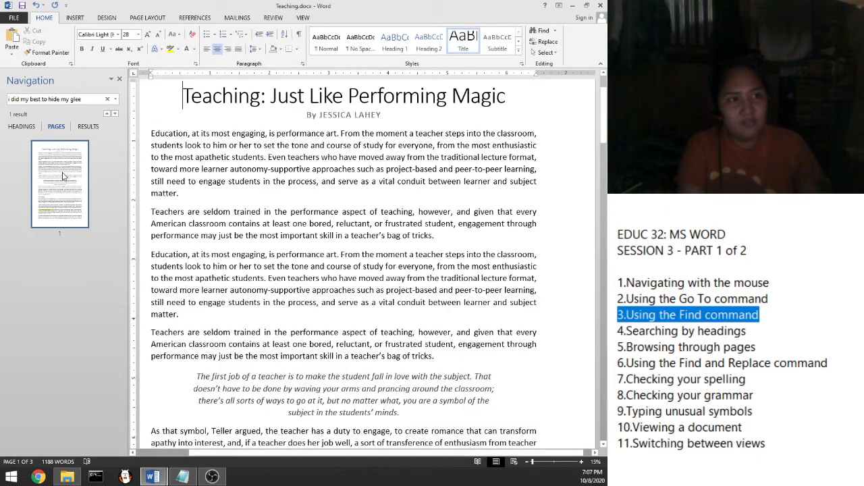
click(435, 236)
scroll(434, 237, down, 12)
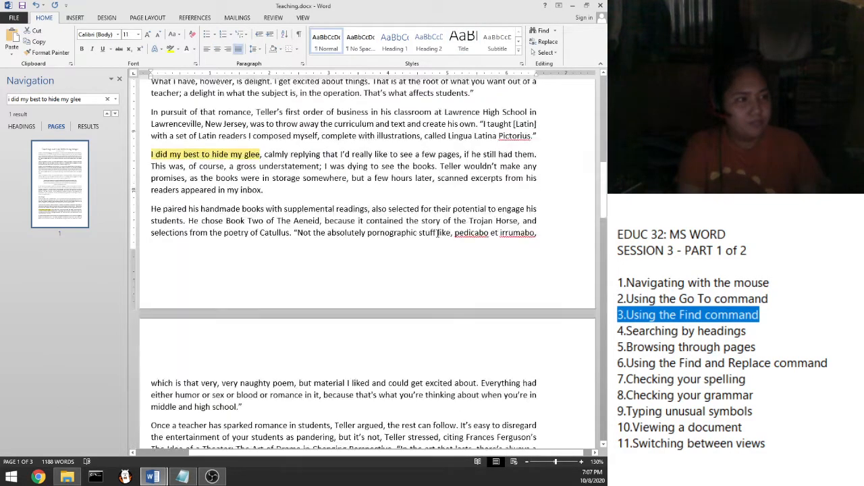
scroll(434, 236, down, 15)
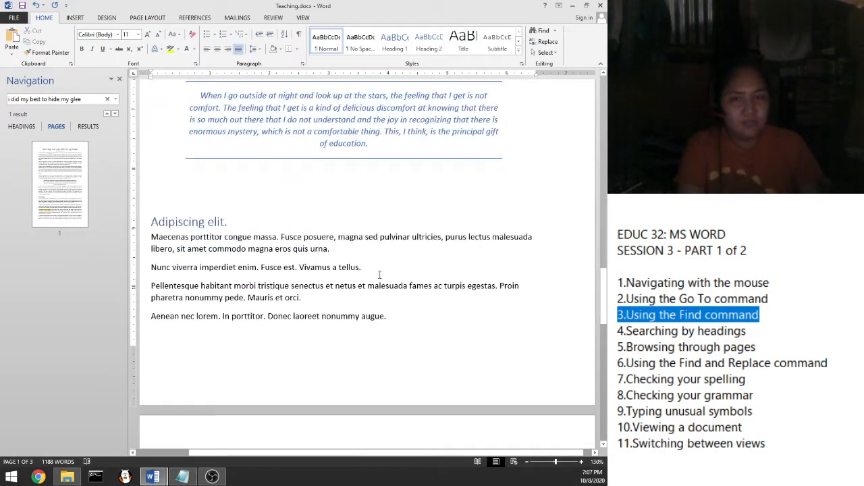
scroll(369, 301, up, 13)
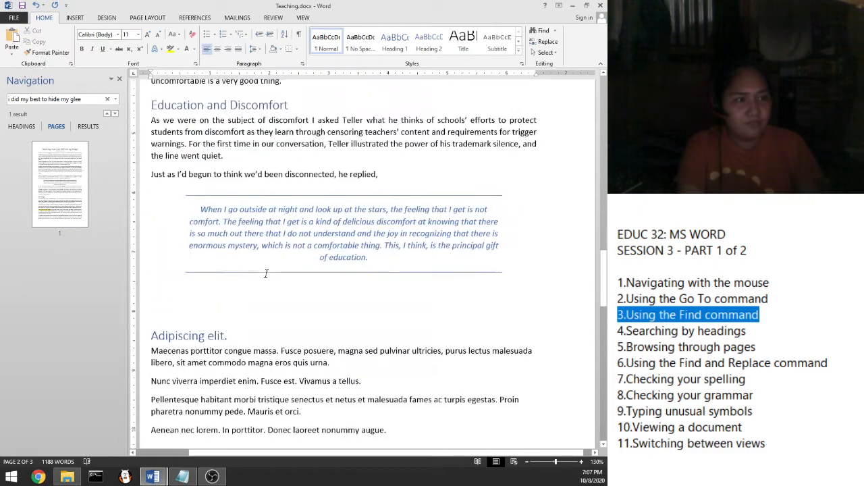
click(69, 194)
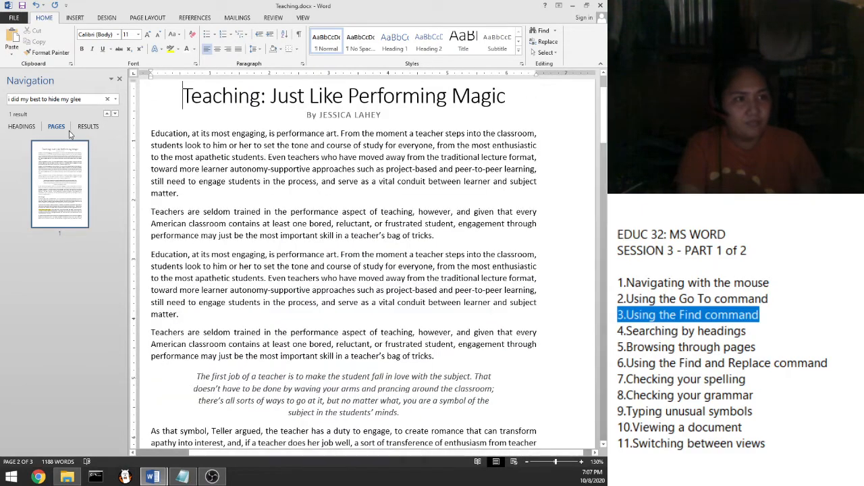
Step: Clear the glee search text, then visit pages 3, 2 and 1 via their thumbnails
click(107, 99)
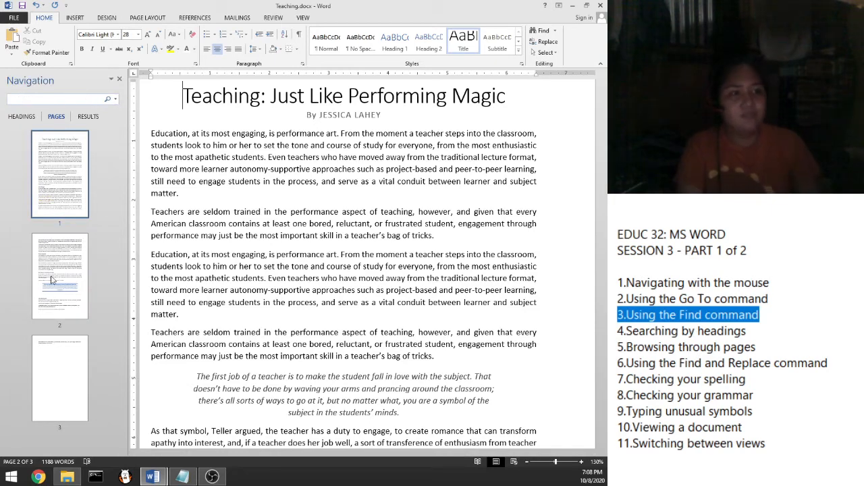
click(63, 392)
click(74, 297)
click(69, 200)
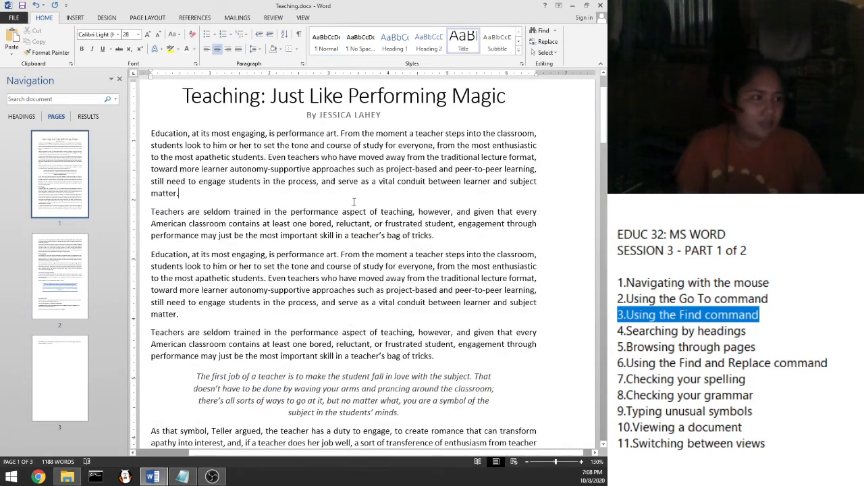
click(353, 201)
Step: Zoom out to 10% to see all three pages, back to 150%, then visit pages 2, 3 and 1
scroll(354, 201, down, 12)
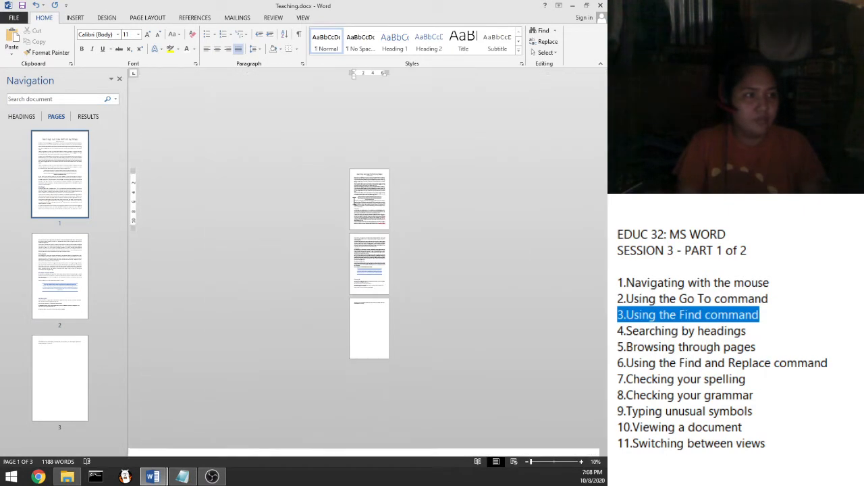
scroll(356, 220, up, 1)
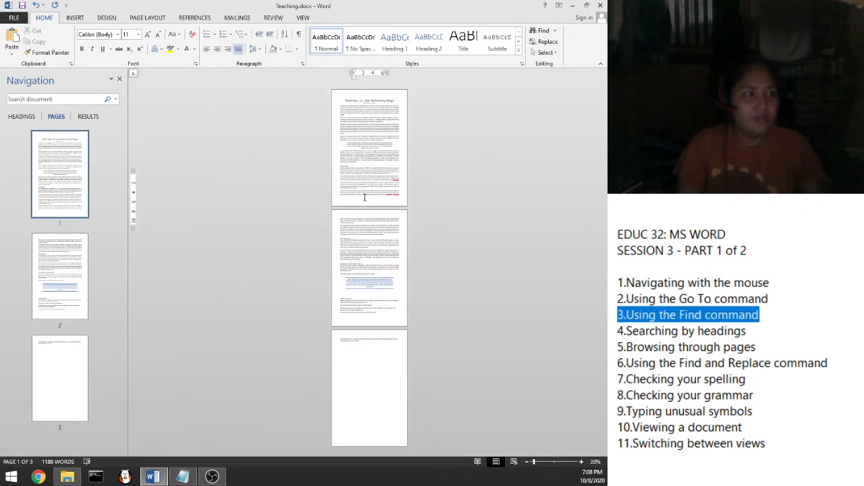
scroll(364, 182, up, 8)
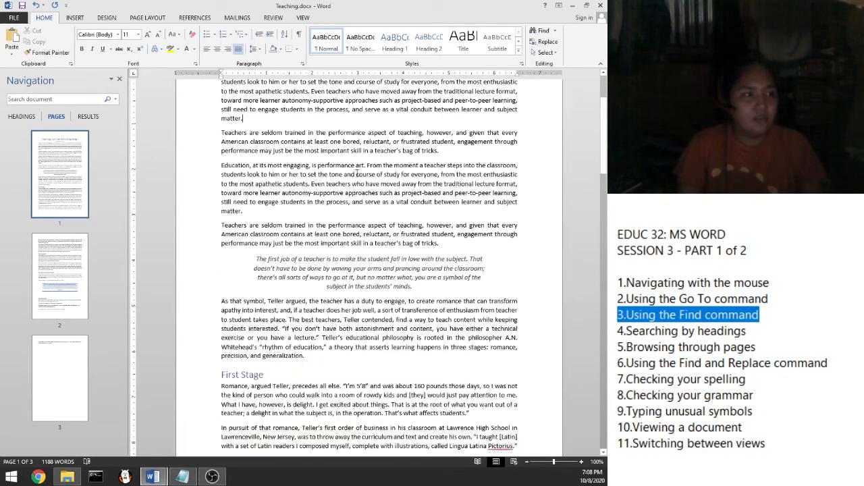
scroll(352, 180, up, 3)
scroll(352, 180, up, 2)
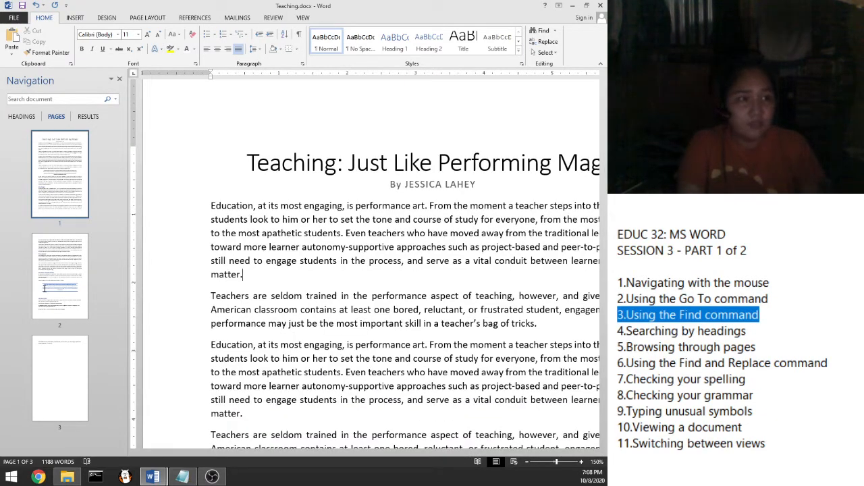
click(63, 306)
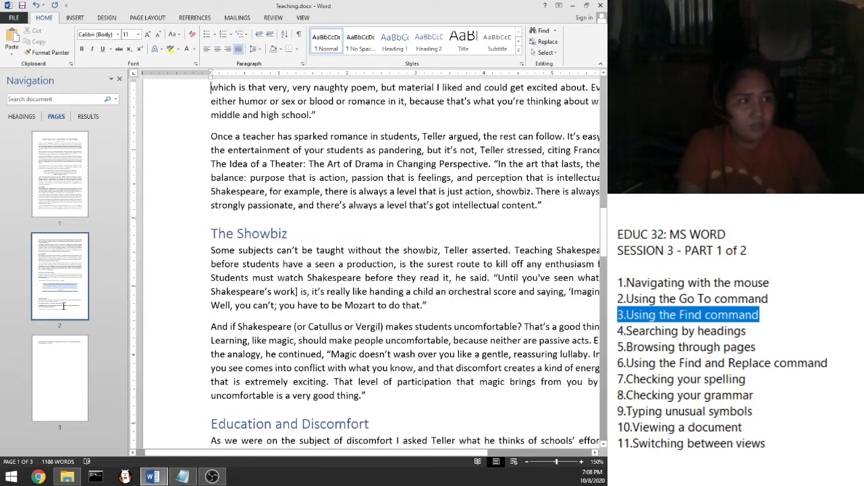
click(65, 343)
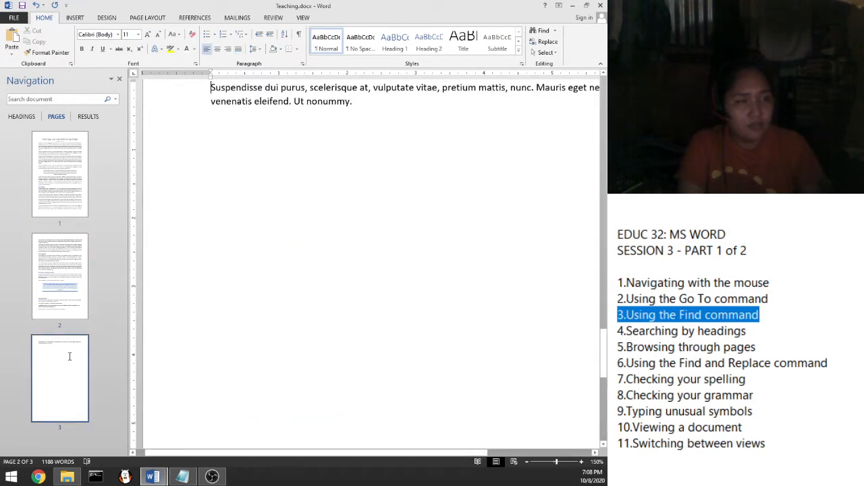
click(50, 180)
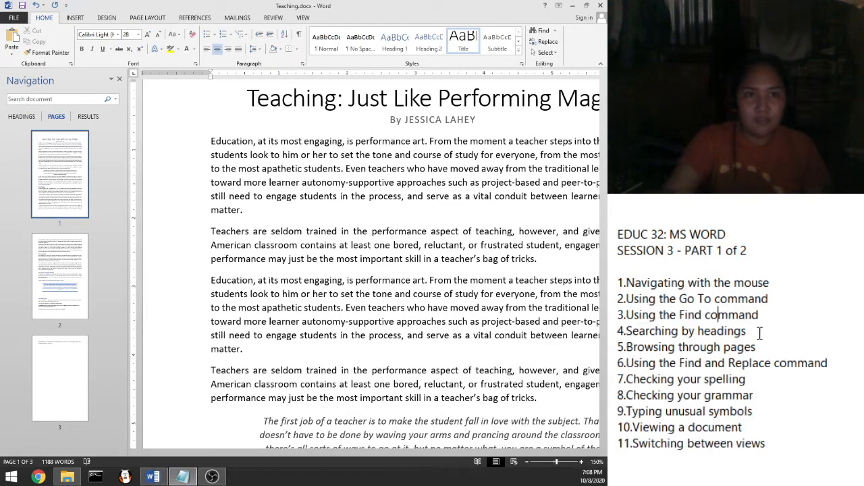
Step: Highlight agenda items 4, 5 and 6 (Find and Replace), then close Word's Navigation pane
drag(746, 331, 622, 330)
drag(760, 347, 627, 347)
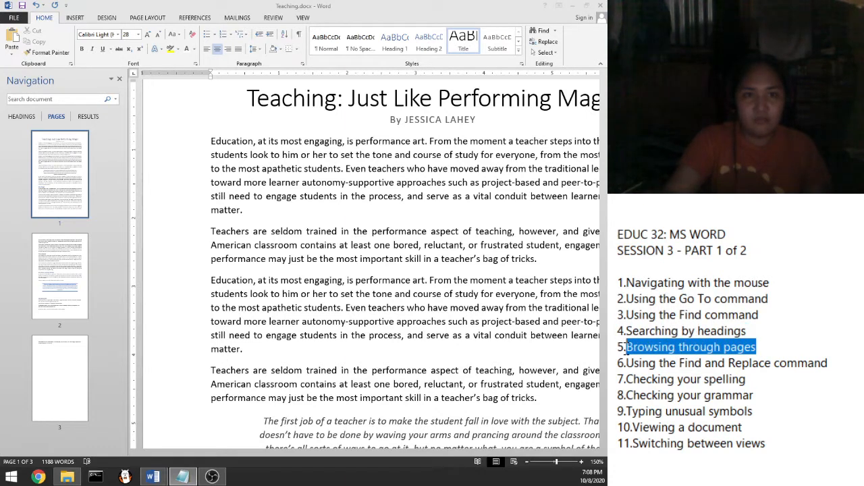
click(703, 364)
drag(830, 364, 621, 363)
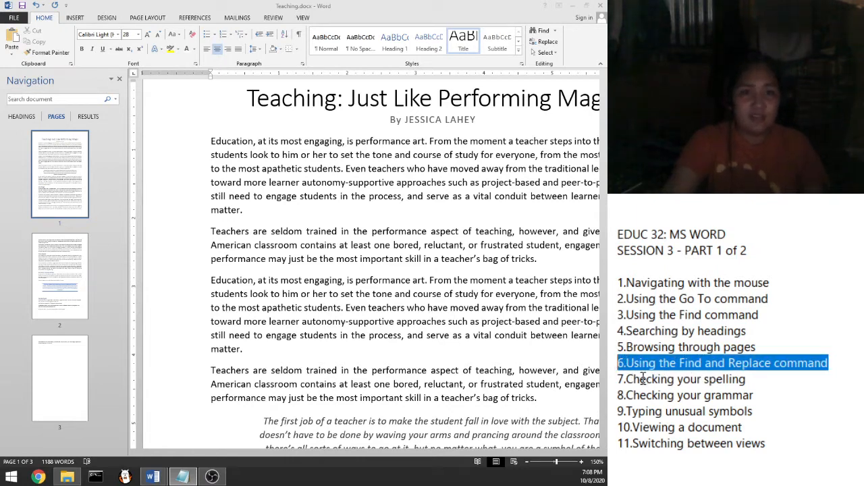
click(351, 4)
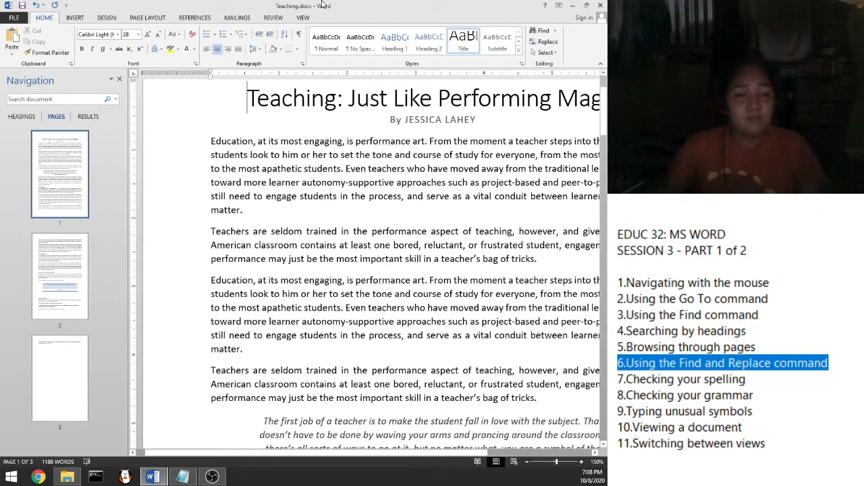
click(119, 80)
Step: Select the word 'teaching' in the first paragraph and search for it with Ctrl+F
click(273, 139)
scroll(263, 175, down, 6)
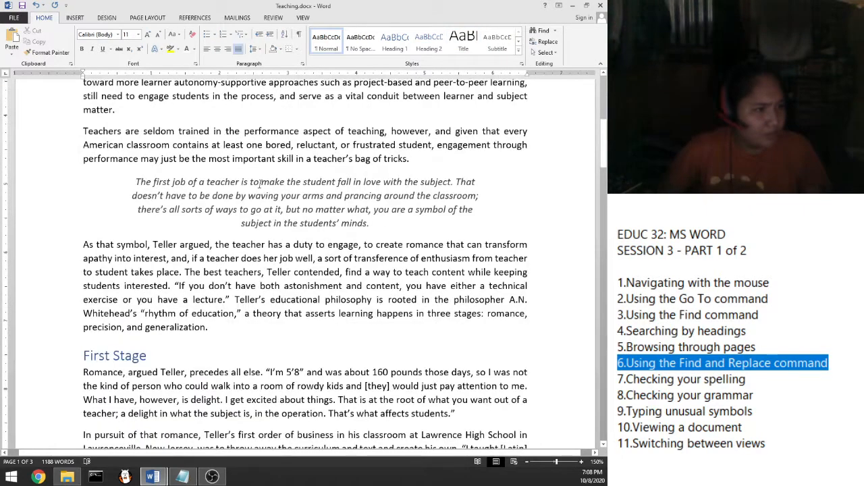
scroll(289, 194, up, 1)
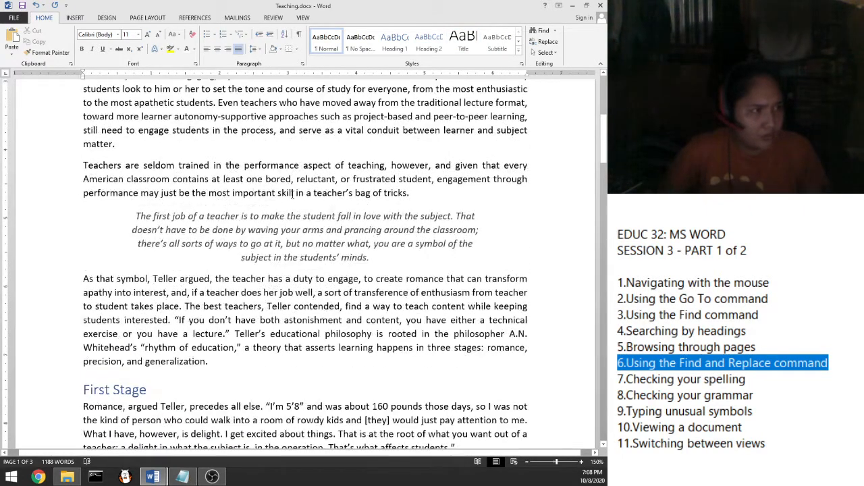
double_click(370, 165)
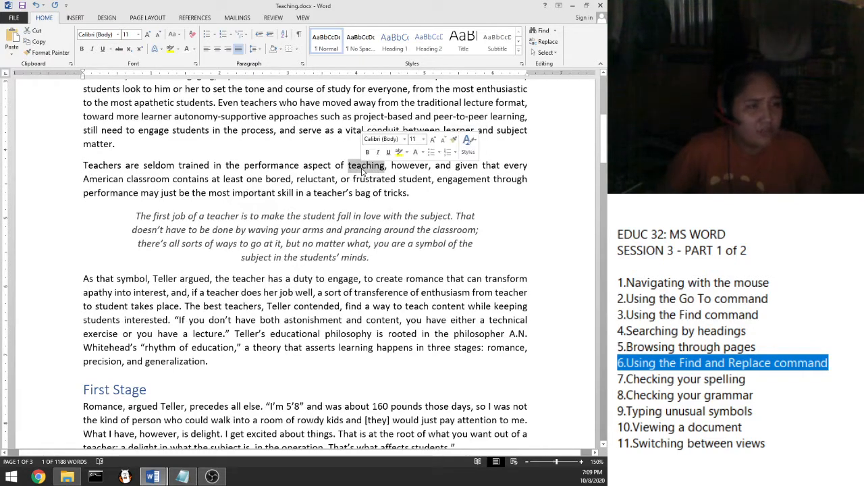
scroll(375, 152, up, 2)
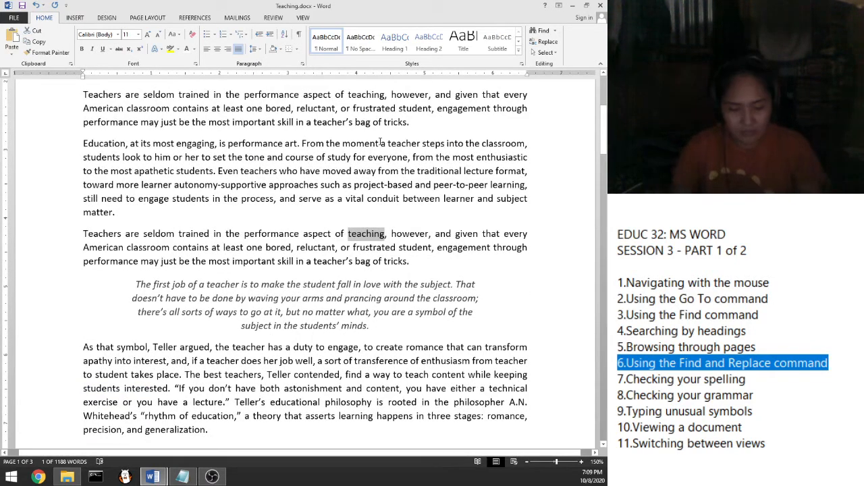
key(ctrl+f)
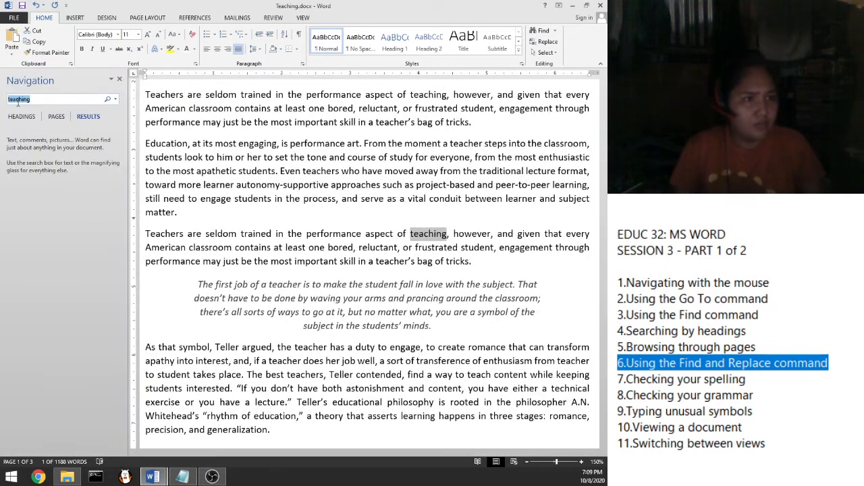
text(teaching)
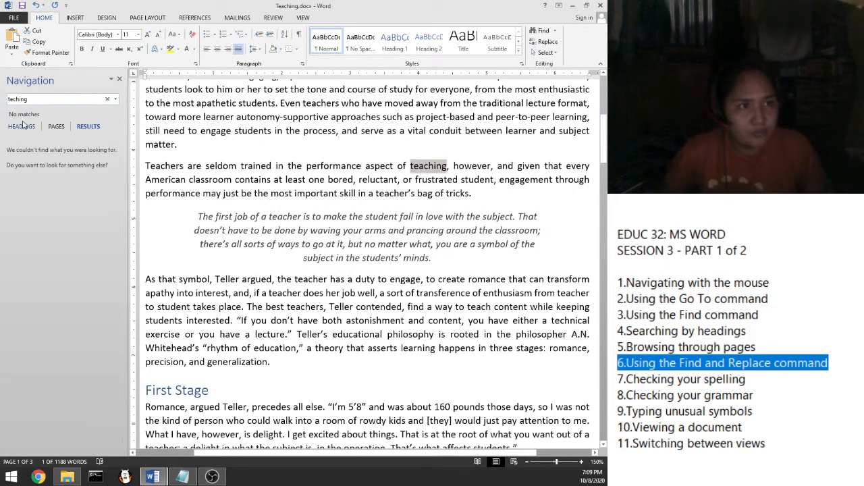
Step: Correct the search text and jump to the first of the 4 matches, in the title
click(13, 99)
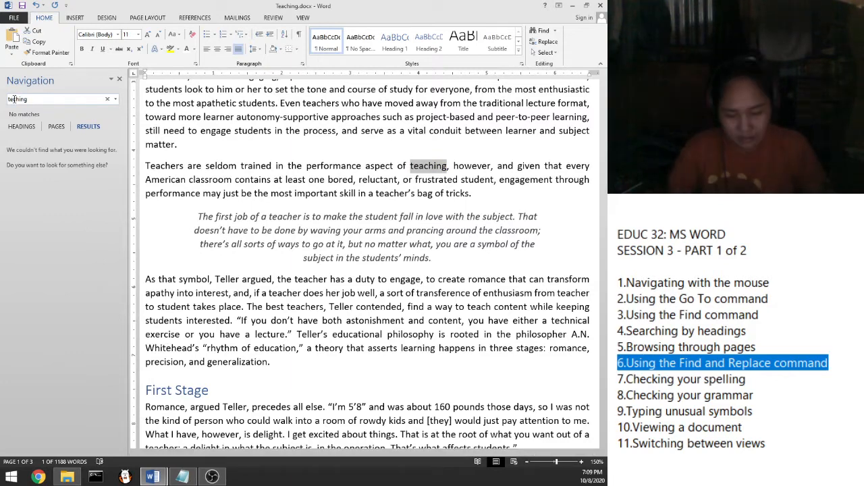
text(a)
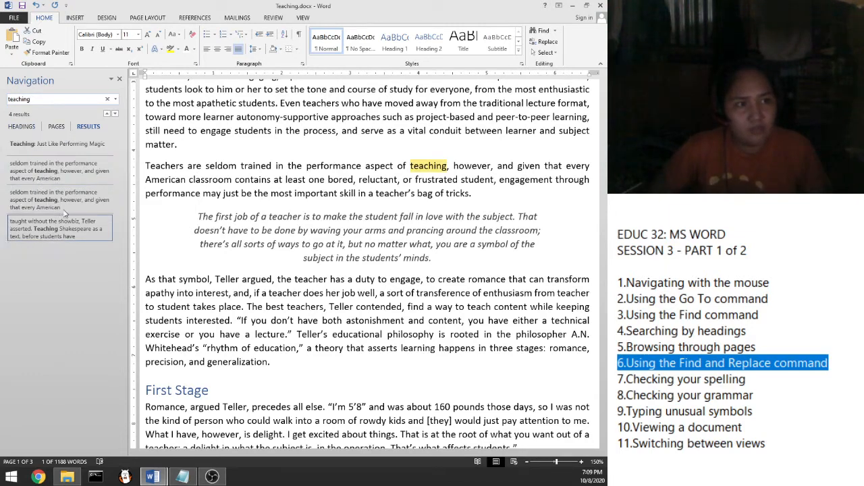
click(79, 151)
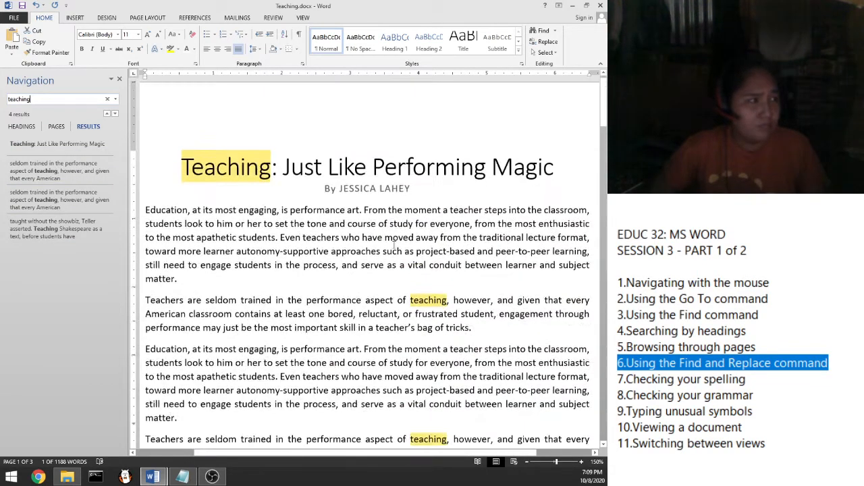
scroll(391, 245, down, 2)
scroll(350, 249, up, 1)
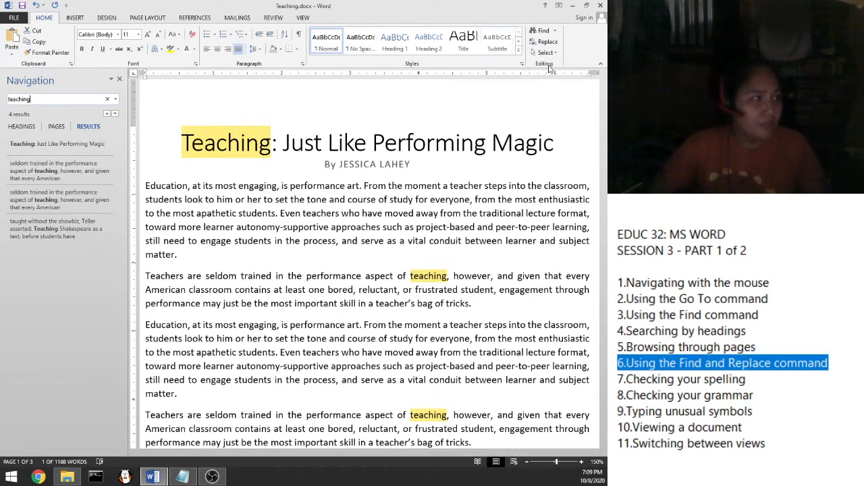
click(555, 34)
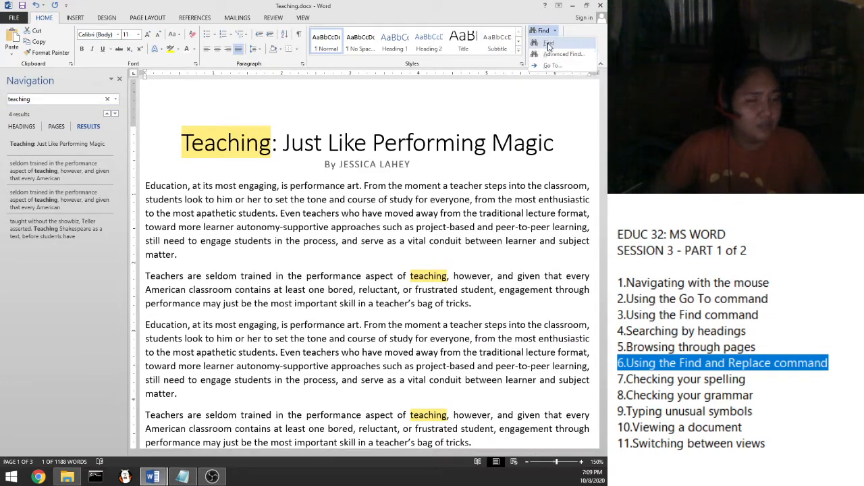
click(551, 44)
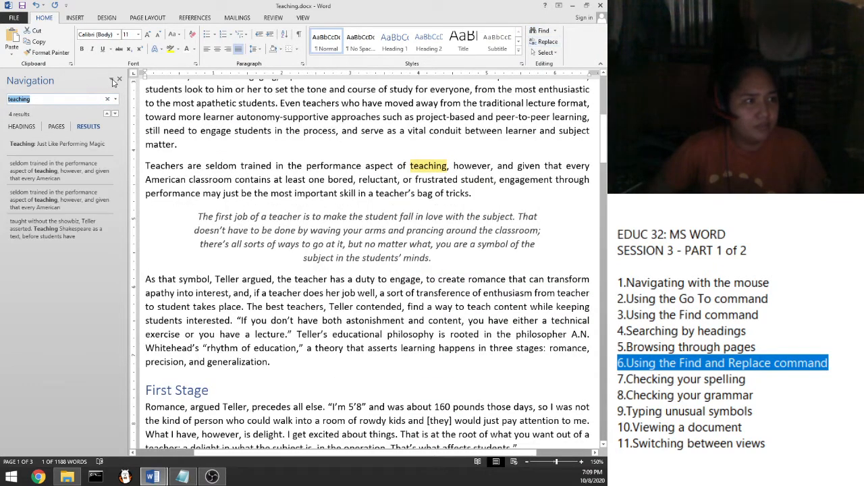
click(112, 80)
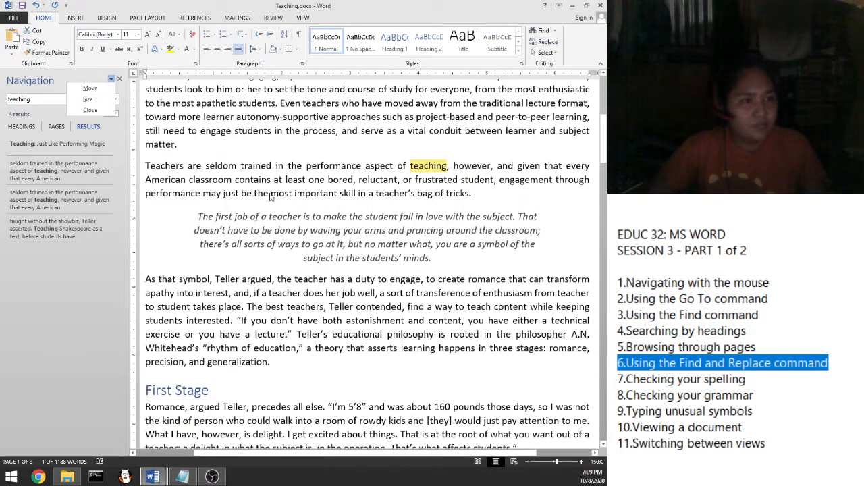
click(270, 195)
click(549, 44)
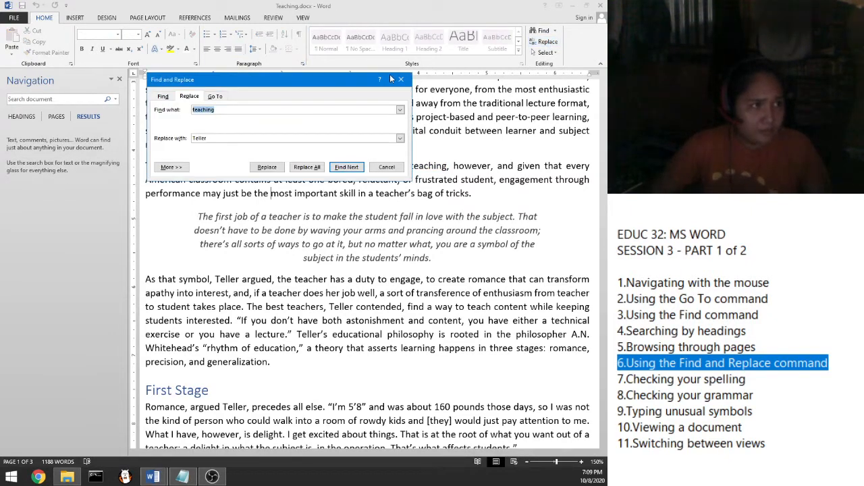
click(401, 79)
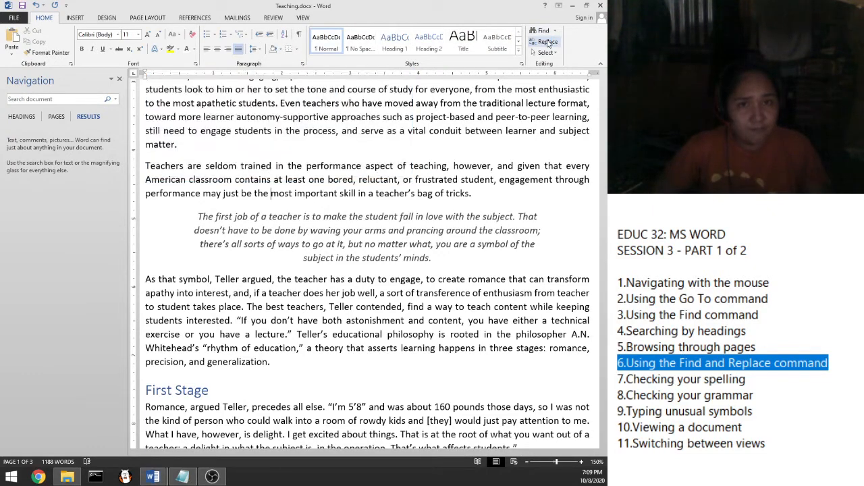
click(547, 43)
drag(257, 78, 329, 112)
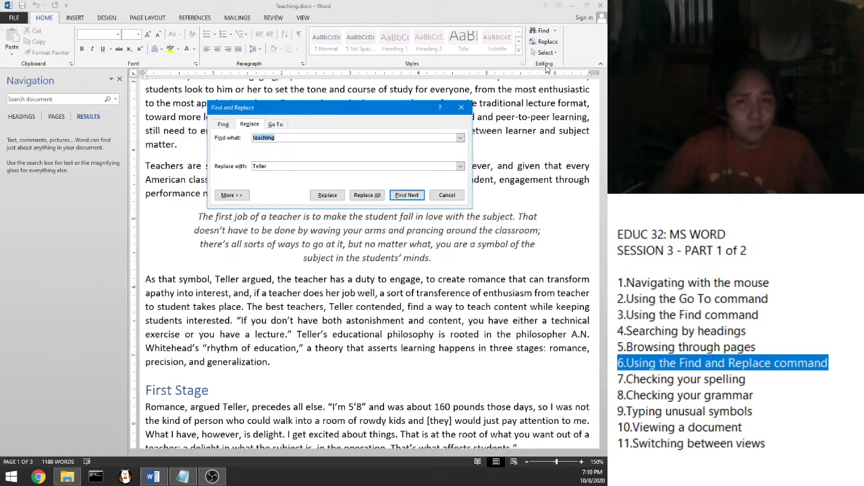
mouse_move(323, 115)
mouse_down()
mouse_move(305, 129)
mouse_move(330, 128)
mouse_move(332, 118)
mouse_up()
drag(293, 143, 254, 145)
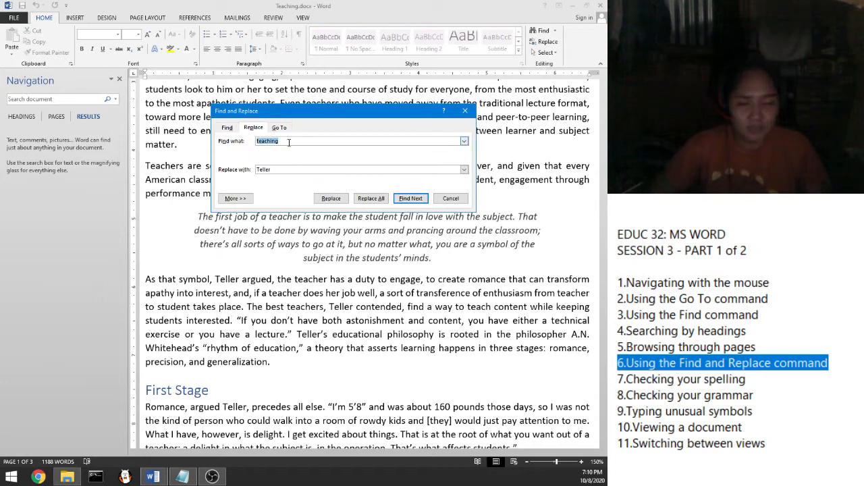
Step: Change the Replace with text from 'Teller' to 'encoding', keeping 'teaching' as the search word
drag(271, 170, 254, 173)
key(BackSpace)
key(shift+Tab)
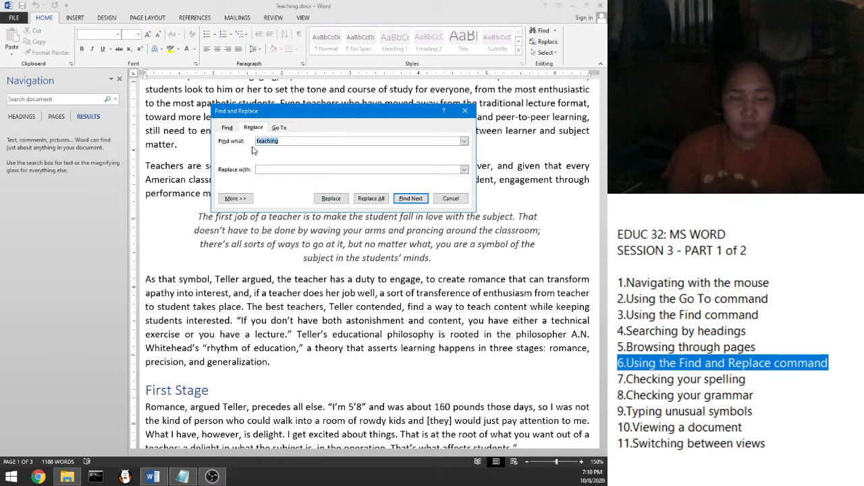
text(te)
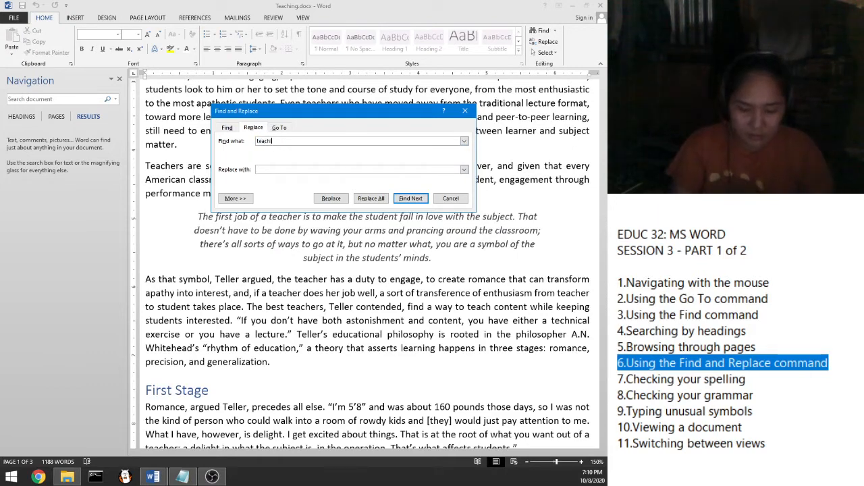
click(279, 172)
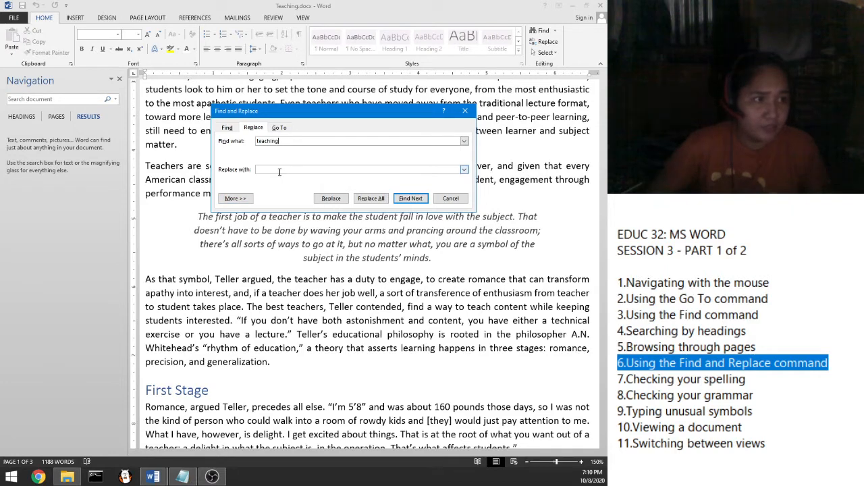
text(encoding)
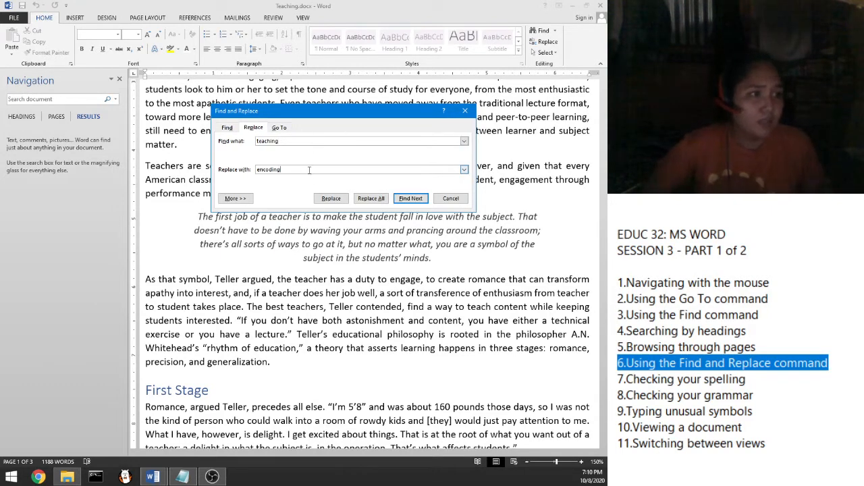
click(327, 139)
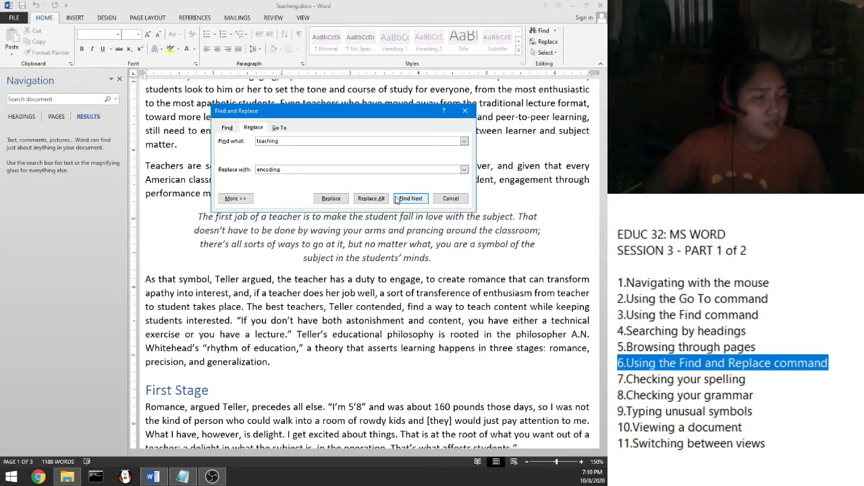
Step: Replace all 4 occurrences of 'teaching' and close the Find and Replace dialog
click(373, 200)
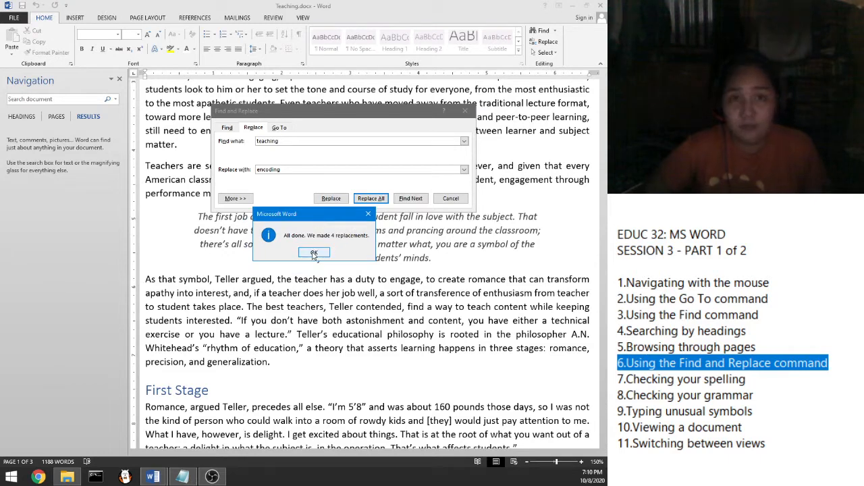
click(314, 252)
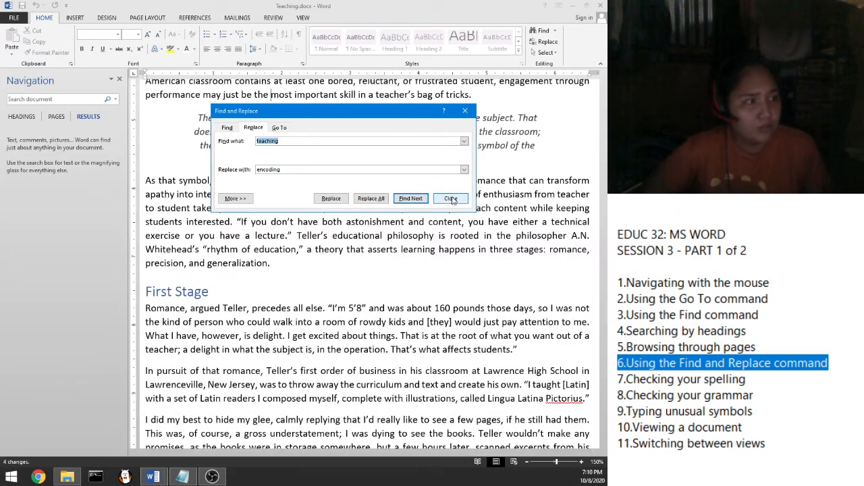
click(450, 198)
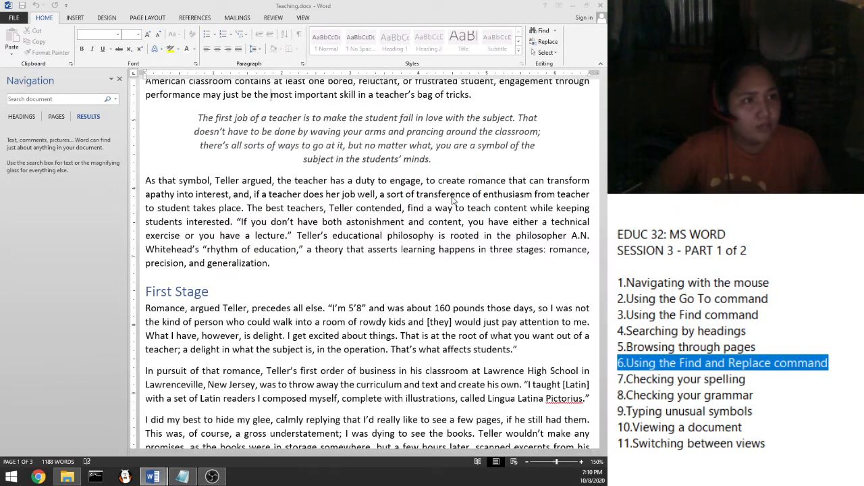
click(60, 100)
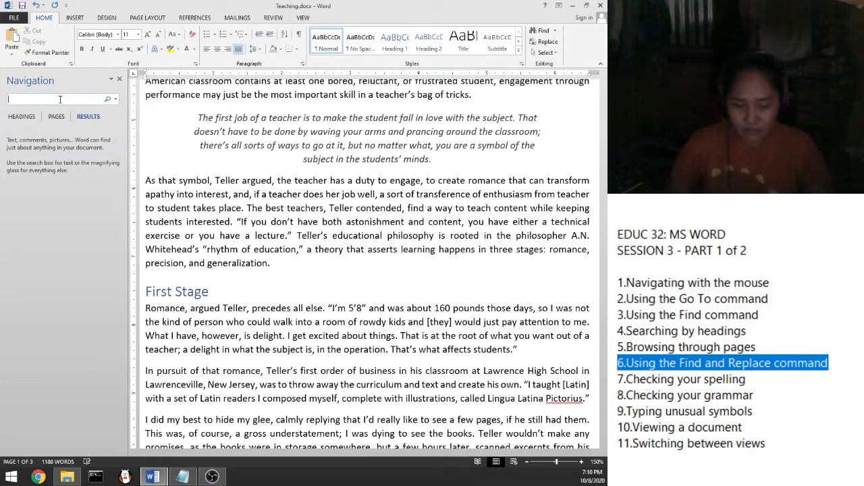
Step: Confirm 'teaching' has no matches, then search 'encoding' and visit all 4 results, starting with the title
text(teaching)
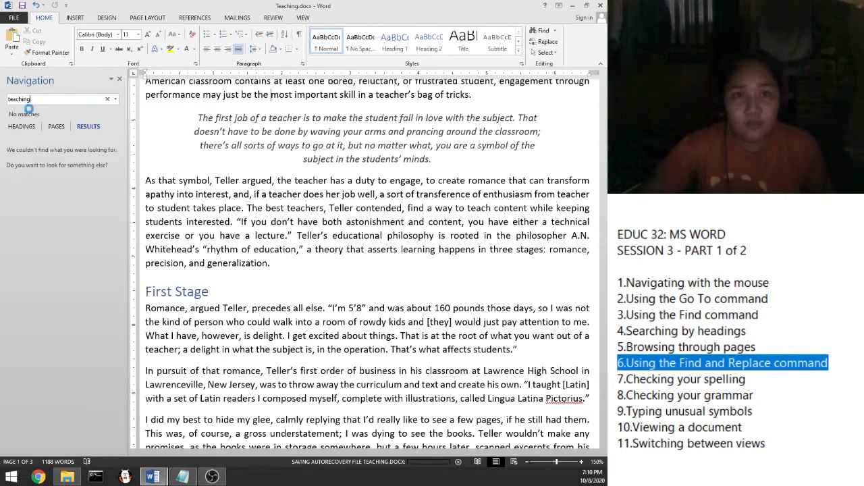
drag(32, 100, 3, 101)
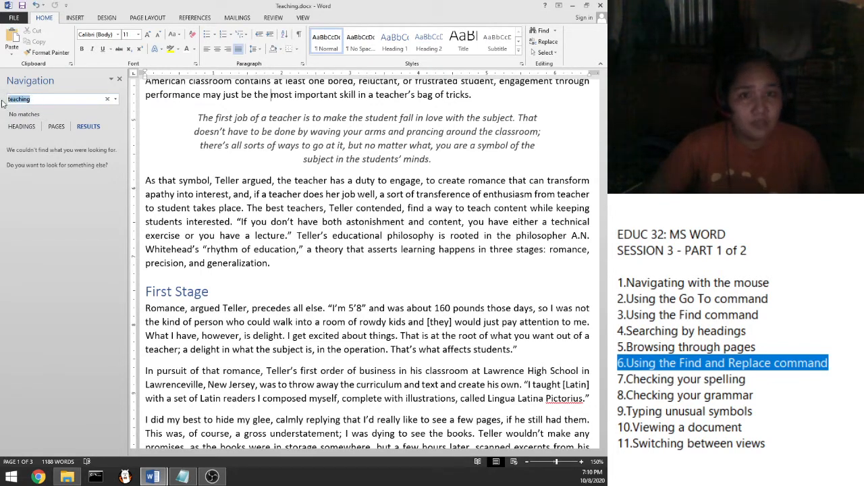
text(enc)
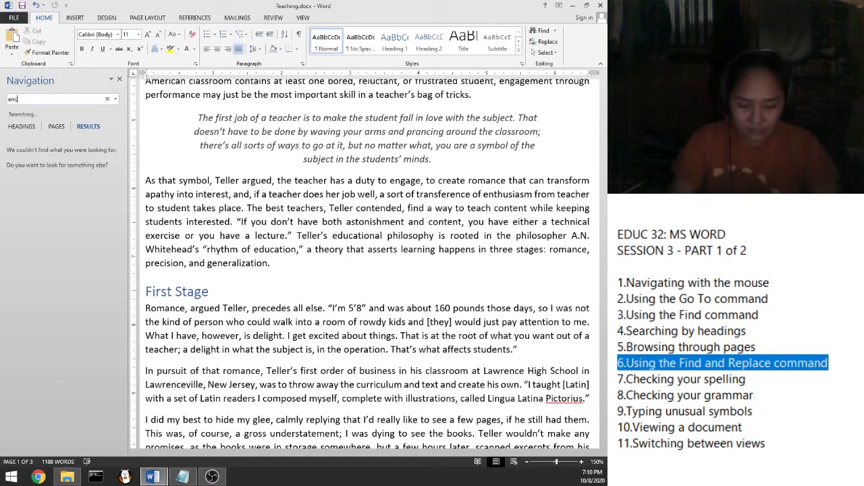
text(oding)
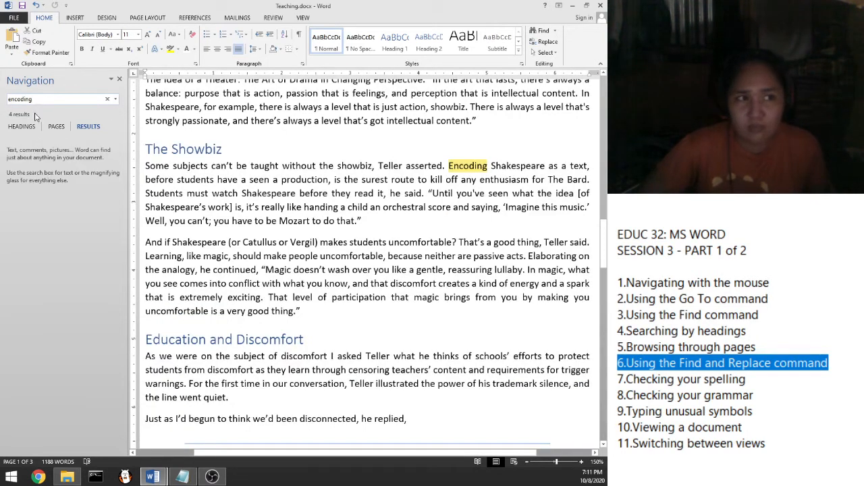
click(28, 146)
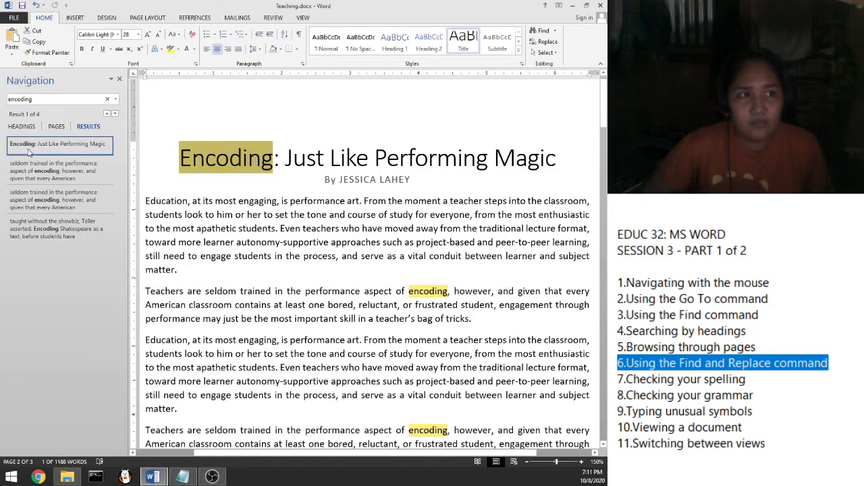
click(30, 169)
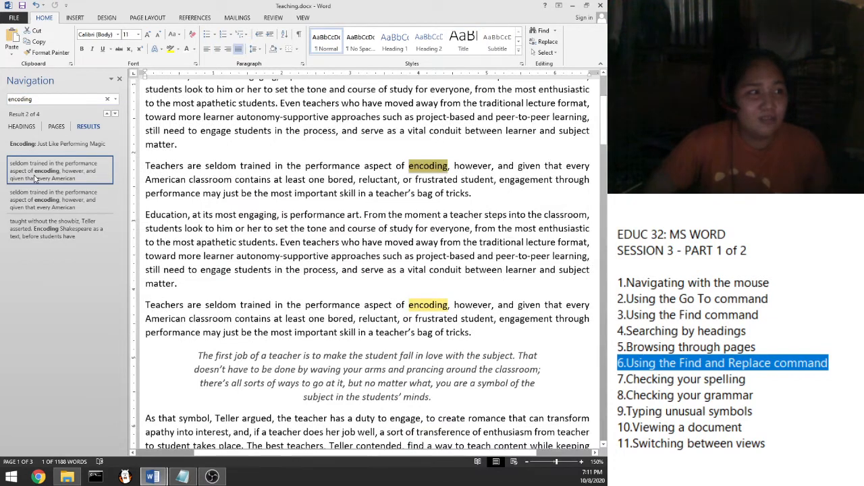
click(30, 197)
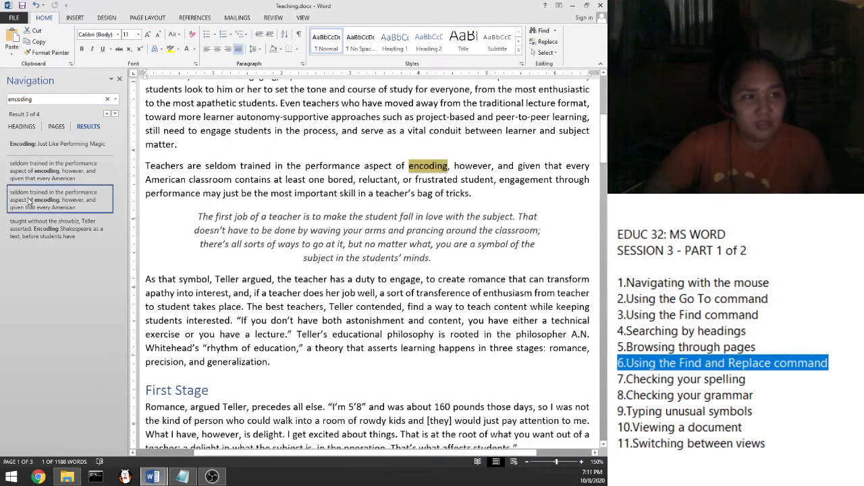
click(25, 233)
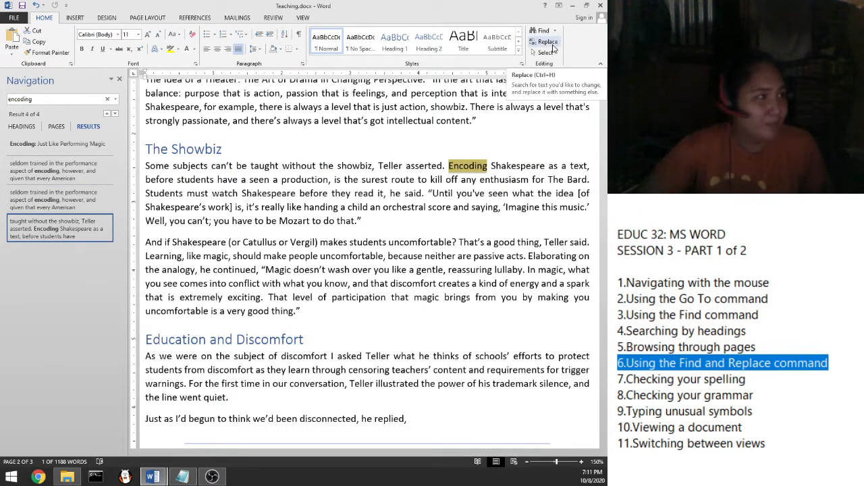
Step: In Find and Replace, set Find what to 'encoding' and Replace with to 'teaching'
click(550, 43)
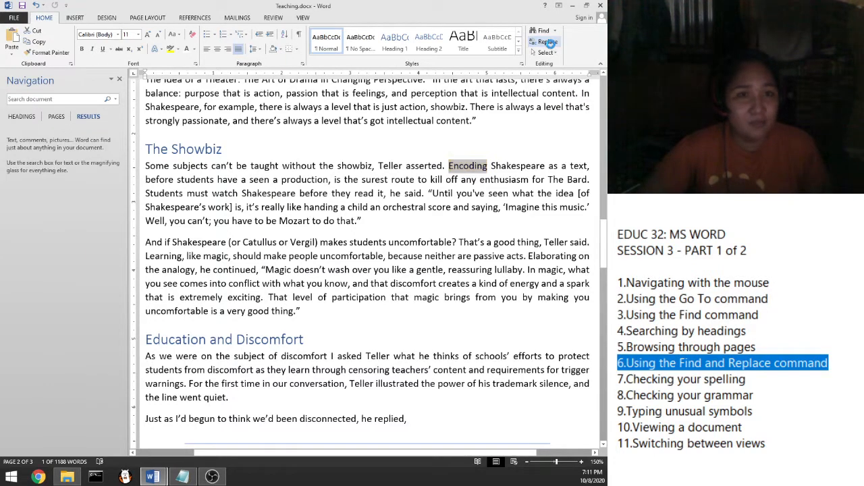
drag(285, 81, 249, 84)
text(encoding)
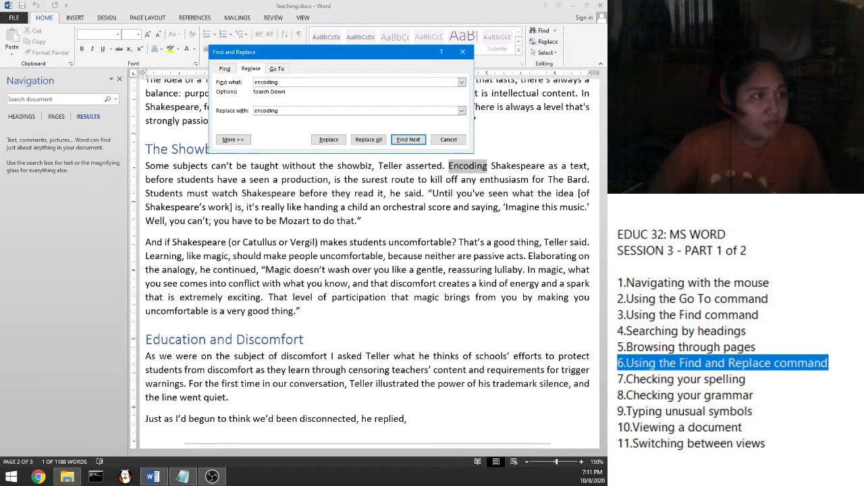
drag(282, 111, 246, 109)
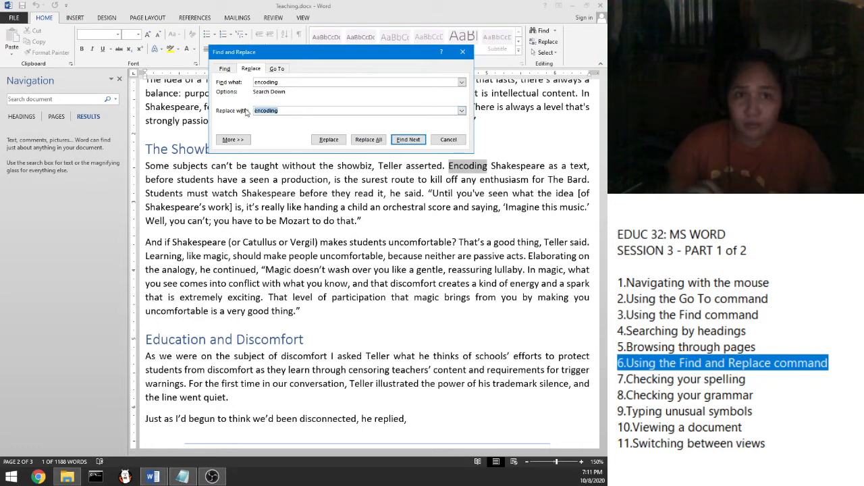
text(Teaching)
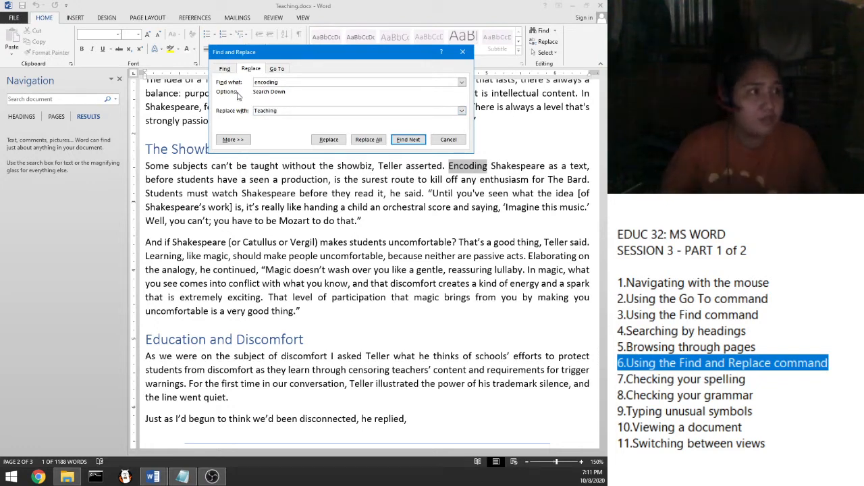
key(BackSpace)
key(BackSpace)
key(BackSpace)
key(BackSpace)
key(BackSpace)
key(BackSpace)
key(BackSpace)
text(teaching)
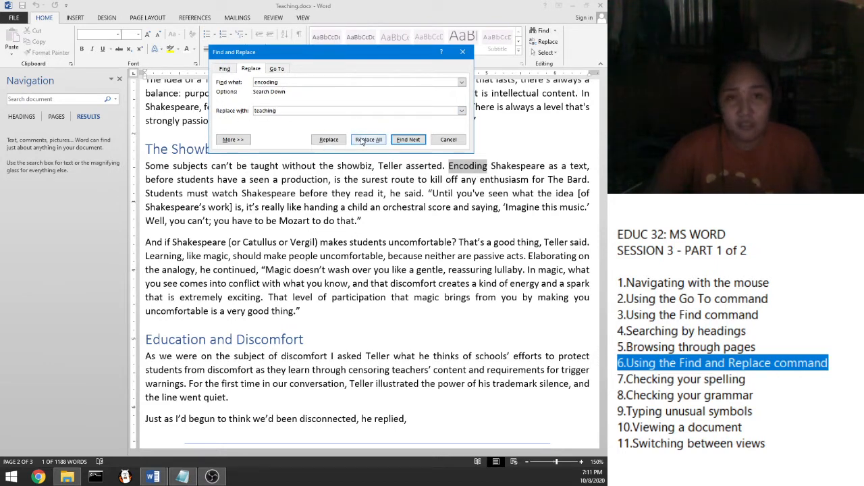
Step: Replace all 4 occurrences, continuing from the document's beginning, and close the dialog
click(407, 142)
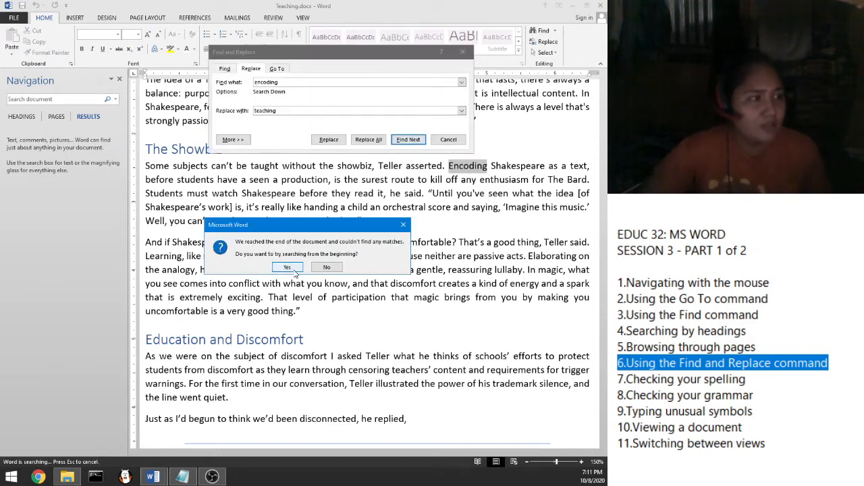
click(288, 267)
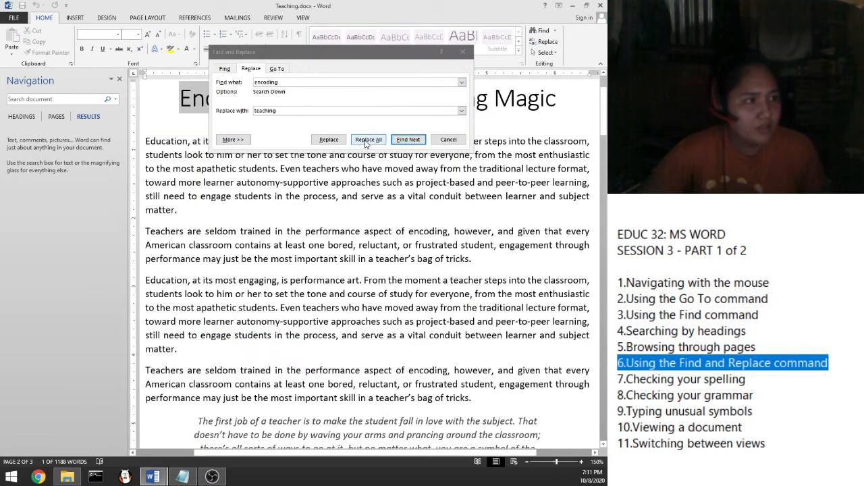
click(367, 139)
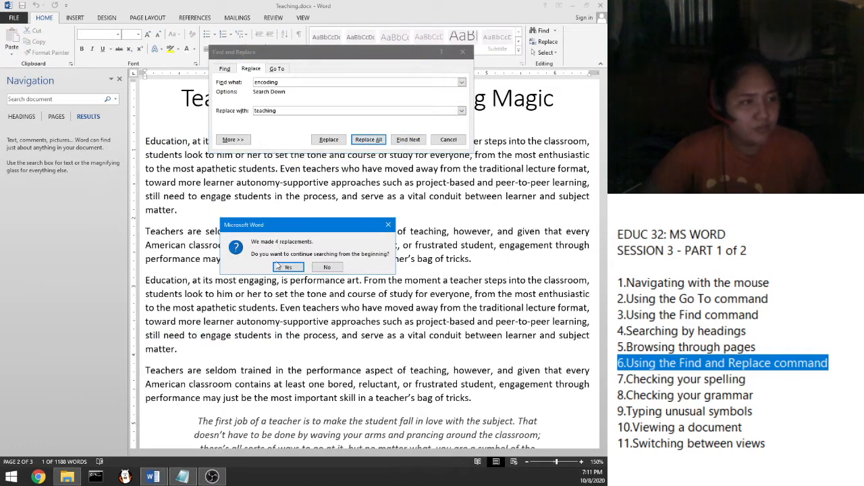
click(292, 267)
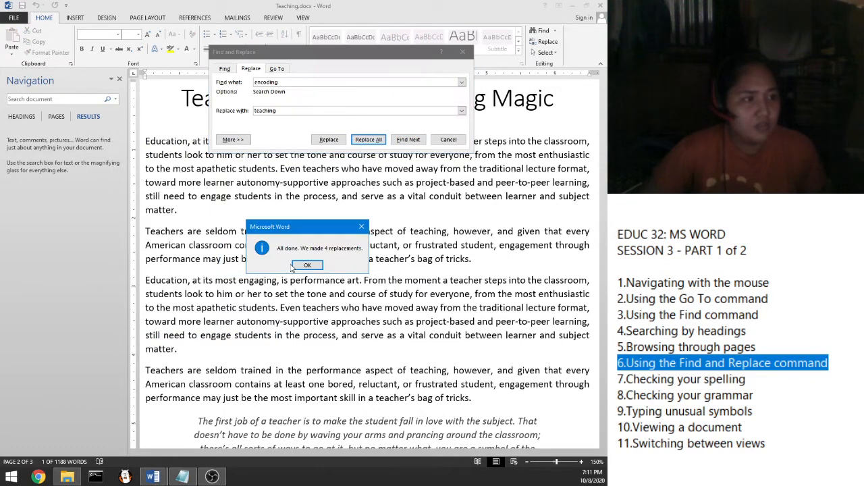
click(307, 267)
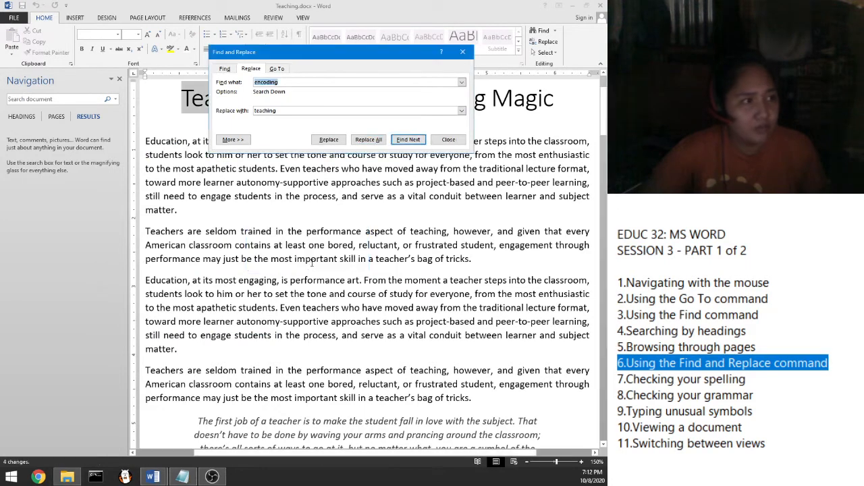
click(451, 140)
Step: Search the document for 'teaching' in the Navigation pane and scroll through the matches
click(65, 100)
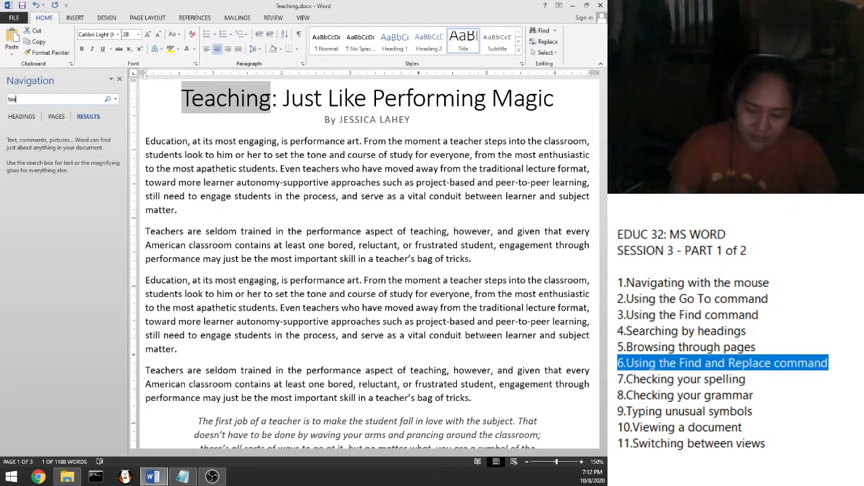
text(aching)
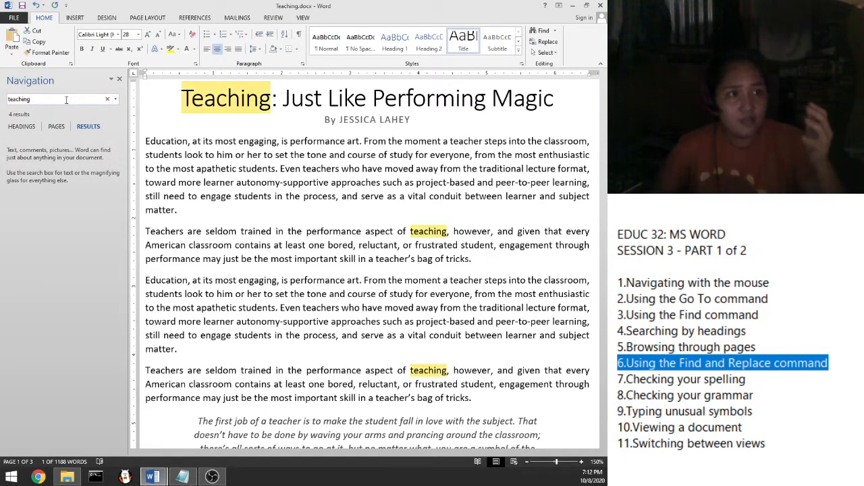
scroll(252, 148, down, 1)
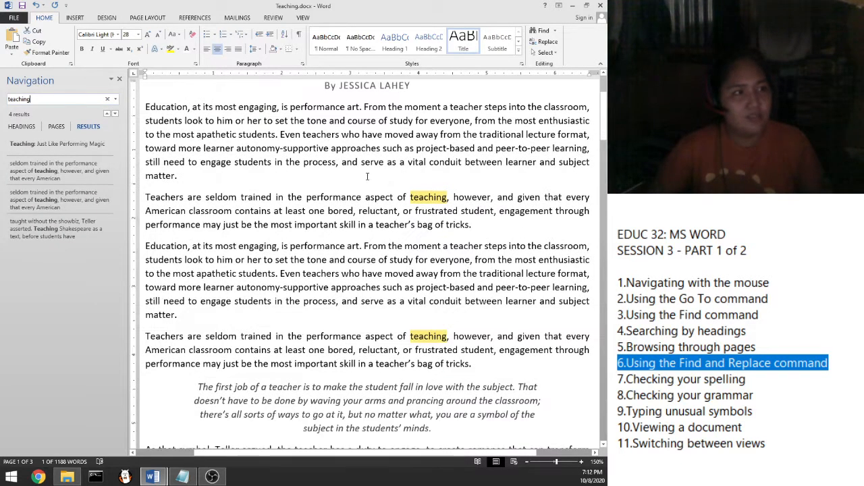
scroll(252, 134, up, 2)
scroll(377, 231, down, 1)
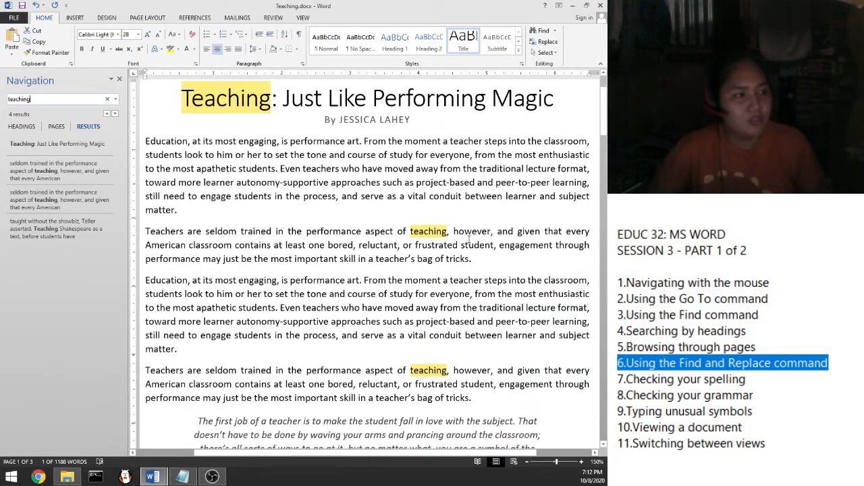
scroll(471, 239, down, 6)
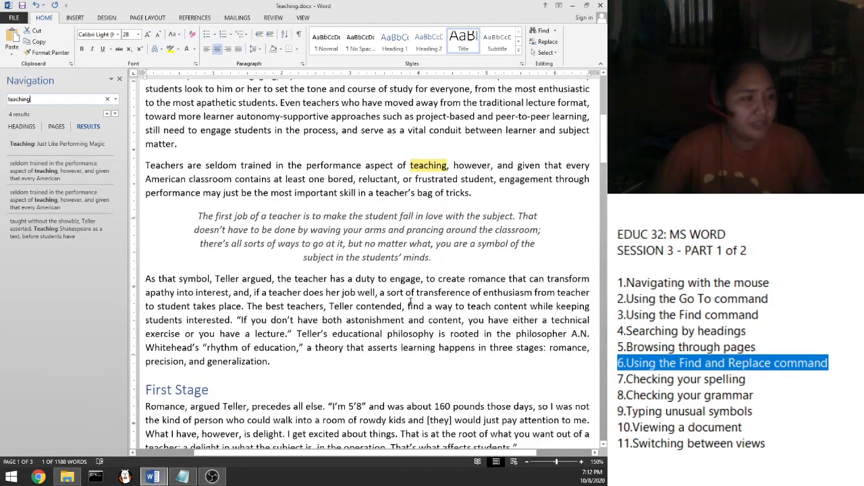
scroll(410, 306, down, 7)
scroll(409, 306, down, 13)
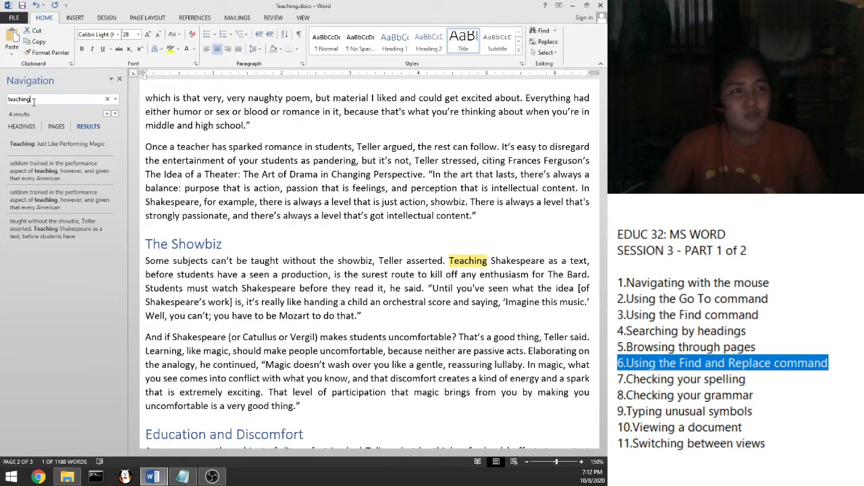
Step: Replace the search term with 'encoding' and confirm it has no matches
key(ctrl+a)
text(encoding)
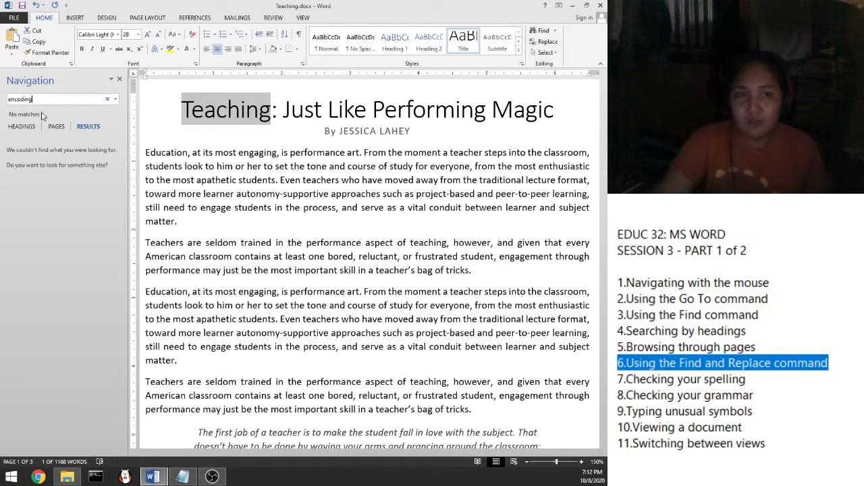
drag(746, 379, 620, 380)
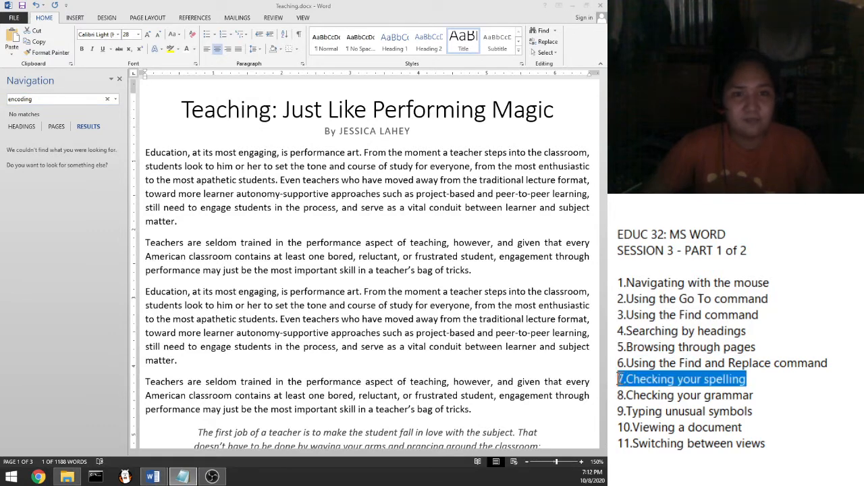
Step: Add a first name on a new line below the byline and view its suggestions without changing it
click(418, 129)
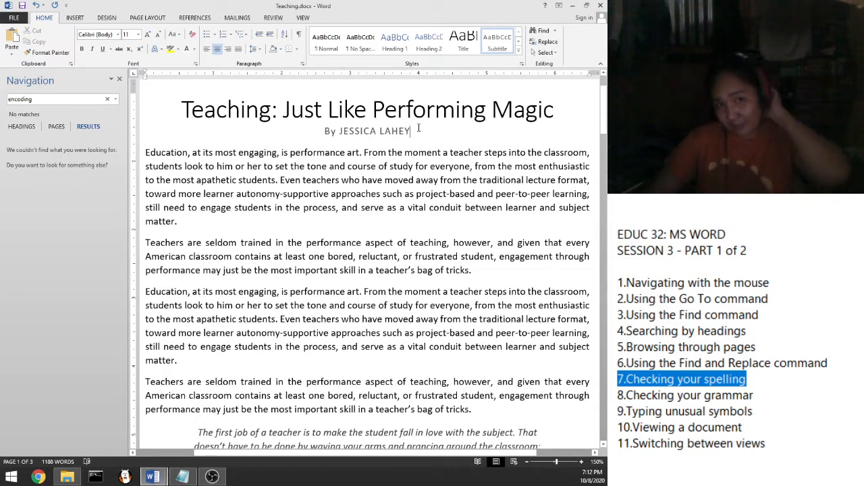
key(Return)
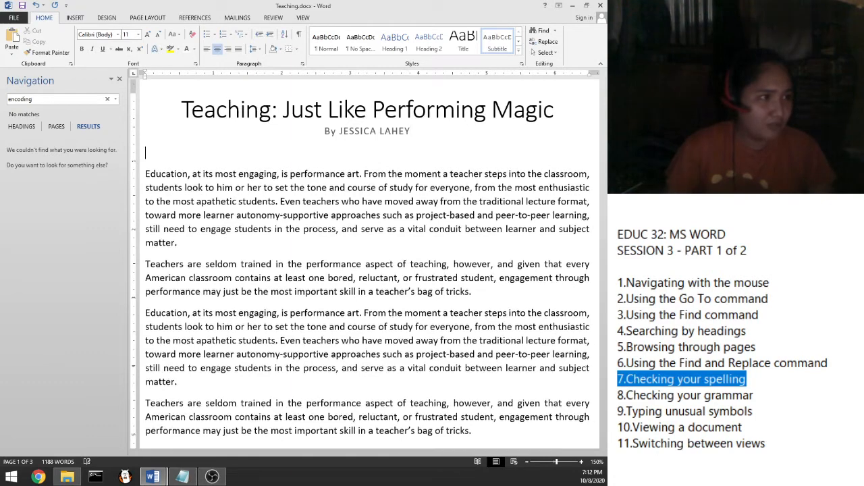
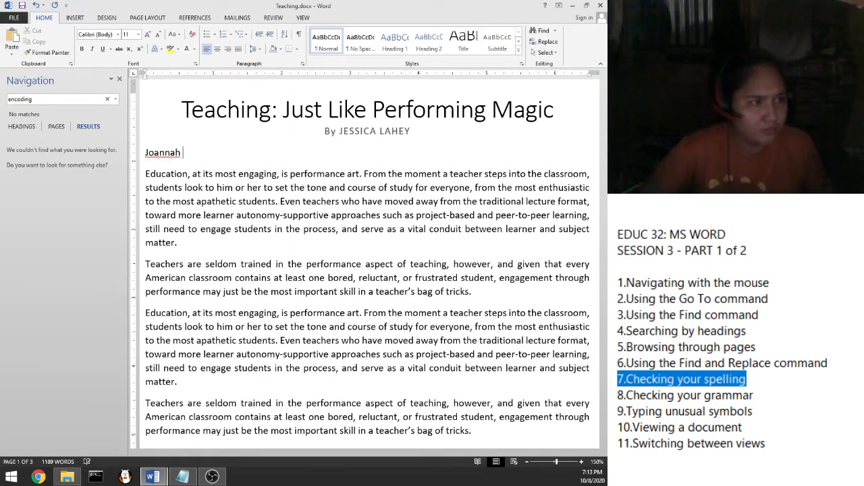
right_click(170, 154)
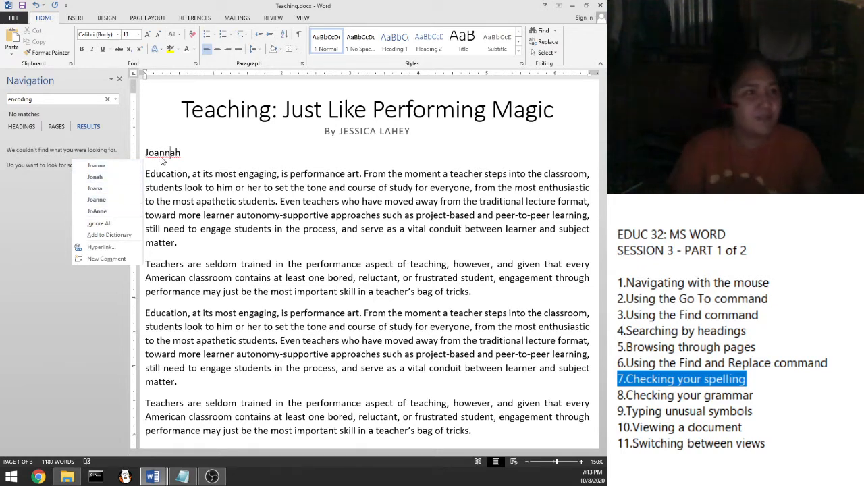
click(213, 156)
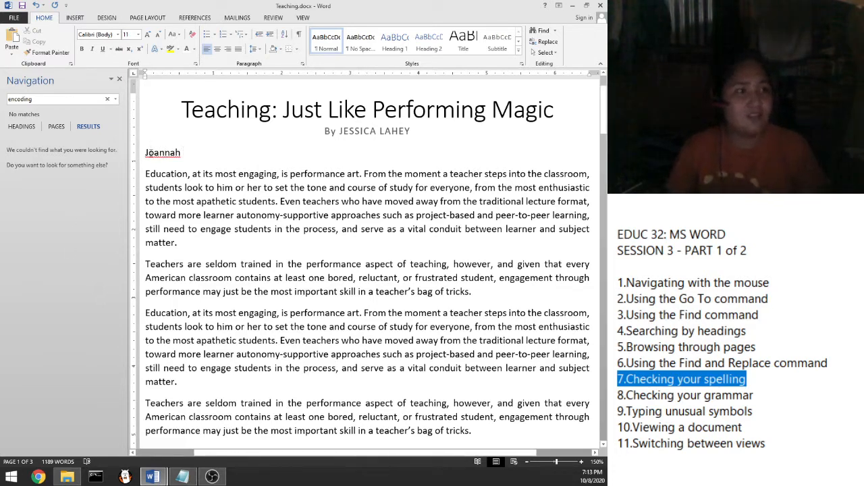
Step: Zoom in and type 'Sala ang paka-ispel daa' after the name
ctrl+scroll(168, 166, up, 1)
ctrl+scroll(160, 155, up, 1)
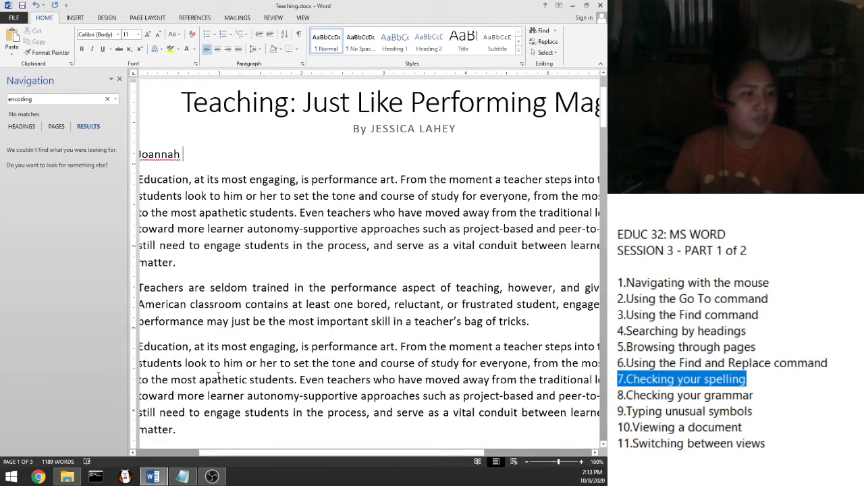
ctrl+scroll(217, 365, up, 2)
ctrl+scroll(230, 455, up, 7)
drag(218, 455, 168, 454)
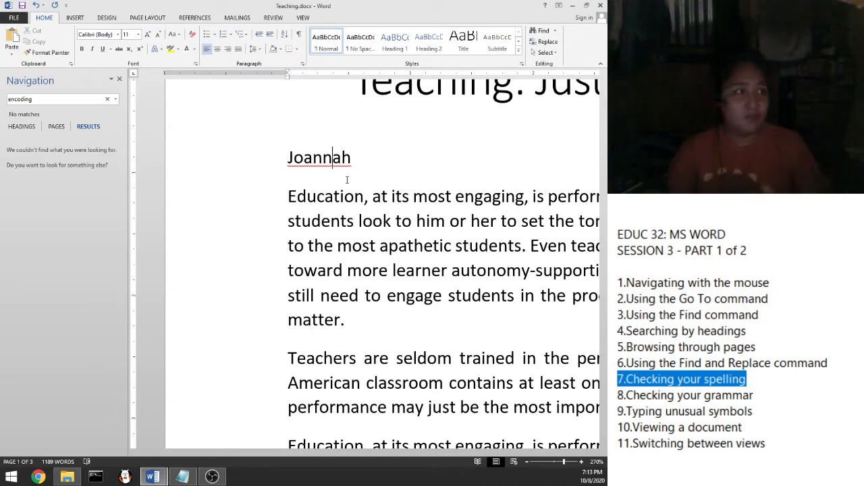
double_click(381, 163)
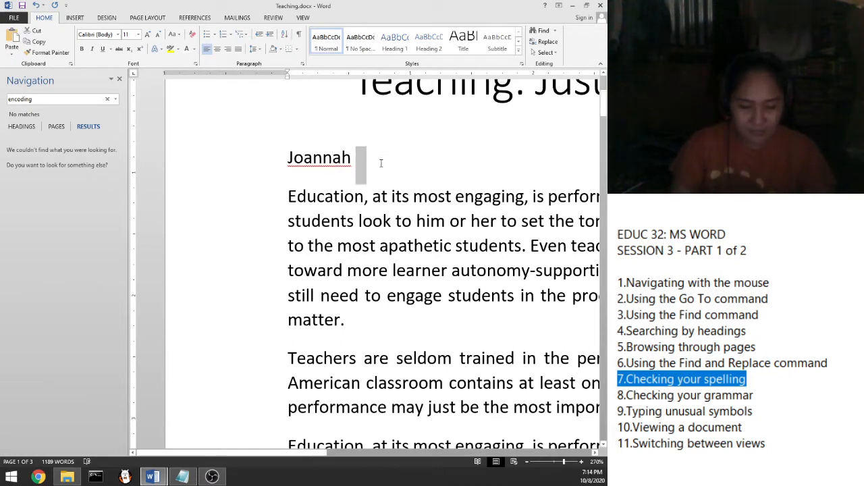
text(Sala an)
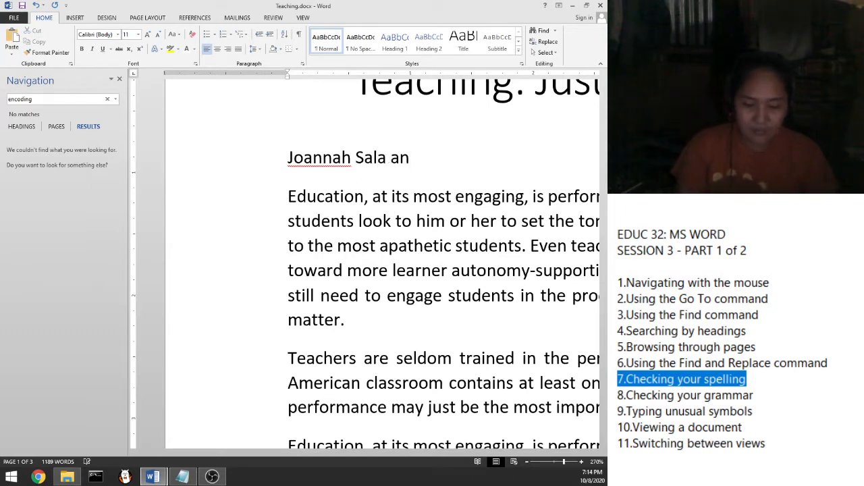
text(g pa)
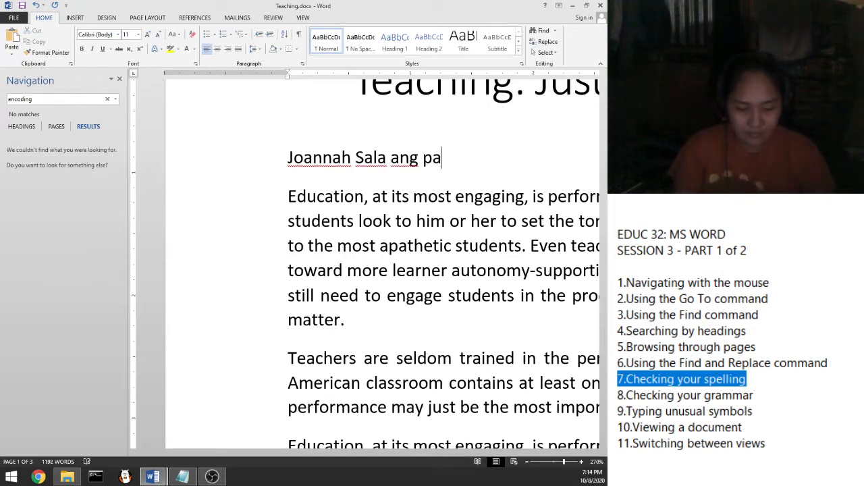
text(ka-ispel)
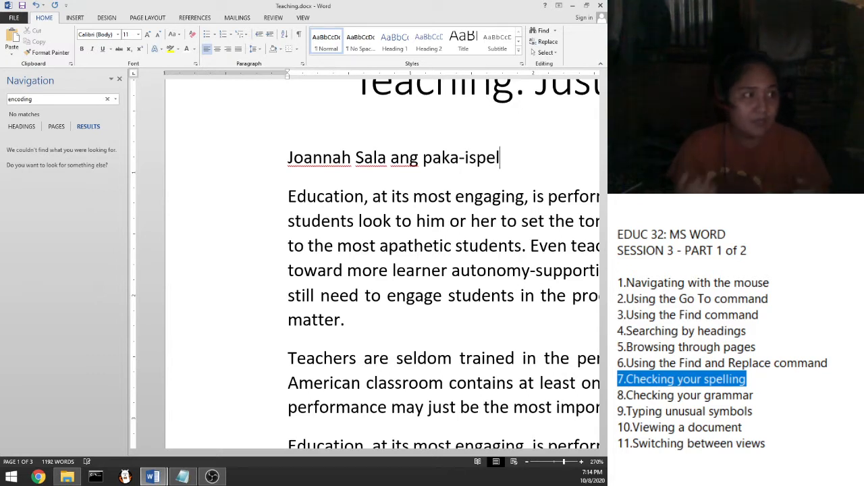
text( daa)
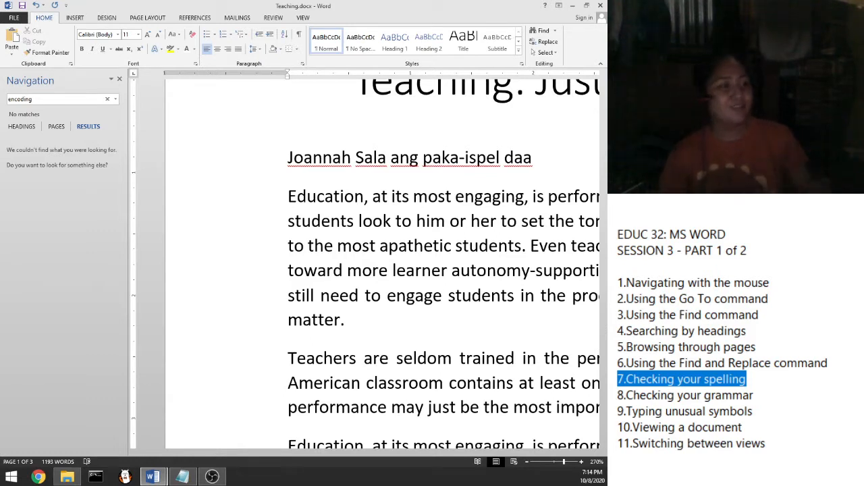
Step: Delete the phrase 'Sala ang paka-ispel daa' so only the name remains, then zoom out slightly
drag(541, 158, 357, 158)
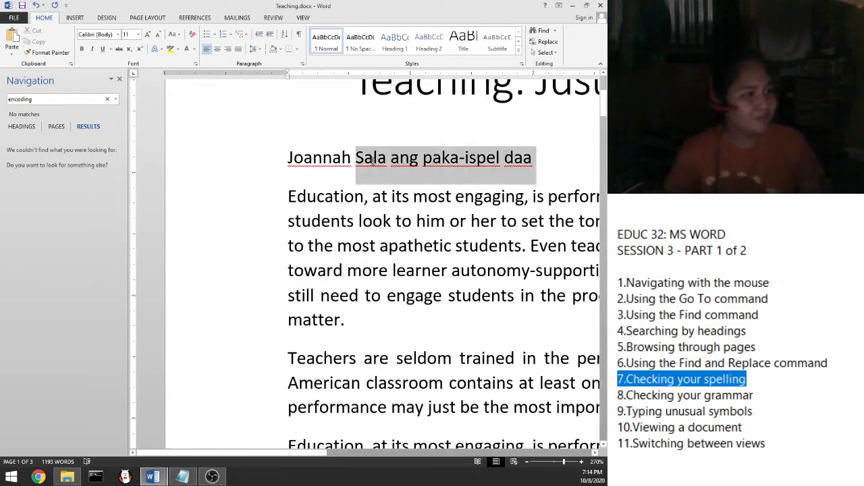
click(375, 157)
key(BackSpace)
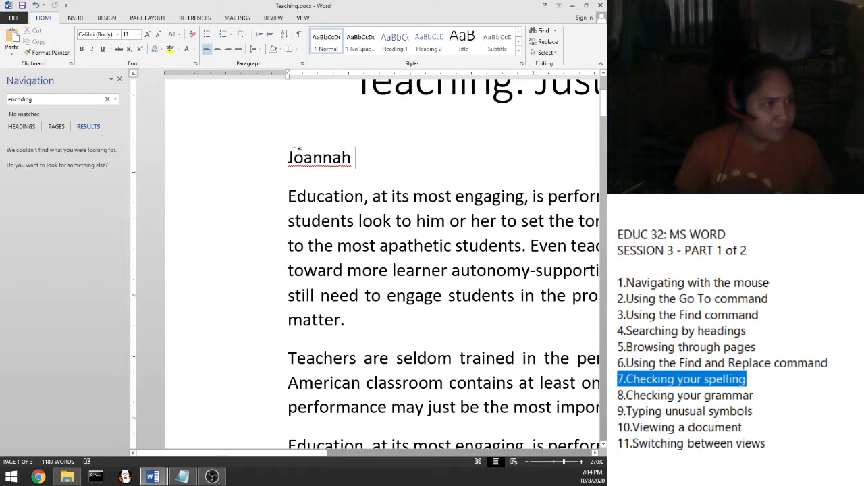
scroll(302, 153, down, 1)
scroll(303, 155, down, 1)
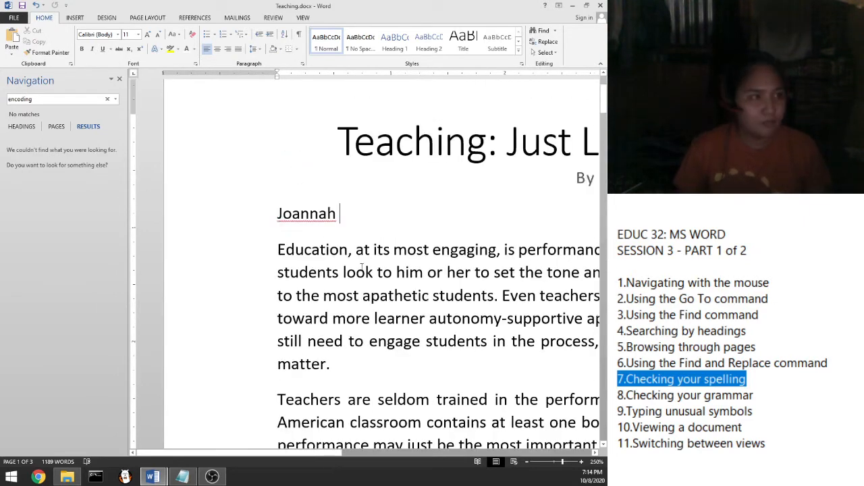
Step: Misspell 'Education' as 'Eduction' at the start of the first paragraph
scroll(317, 257, down, 1)
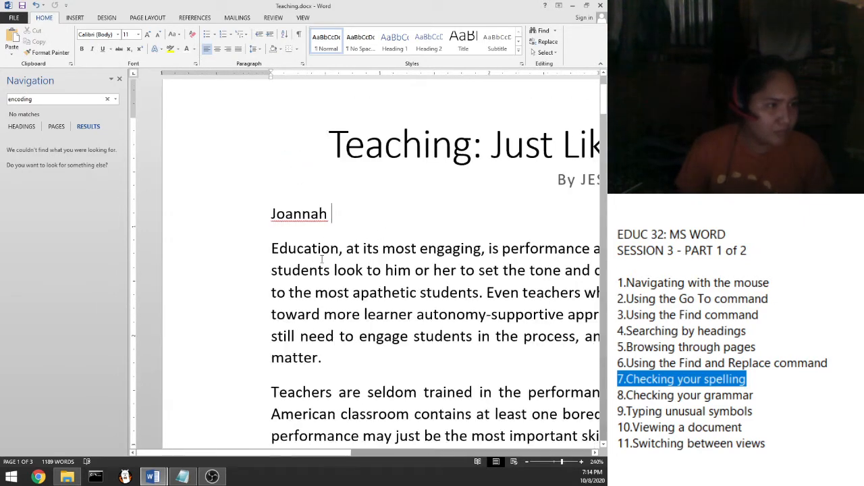
click(318, 252)
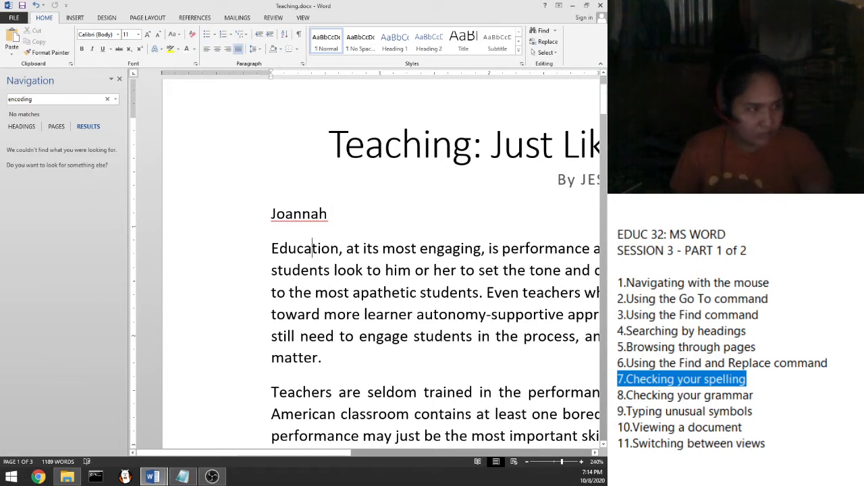
key(BackSpace)
key(Right)
key(Right)
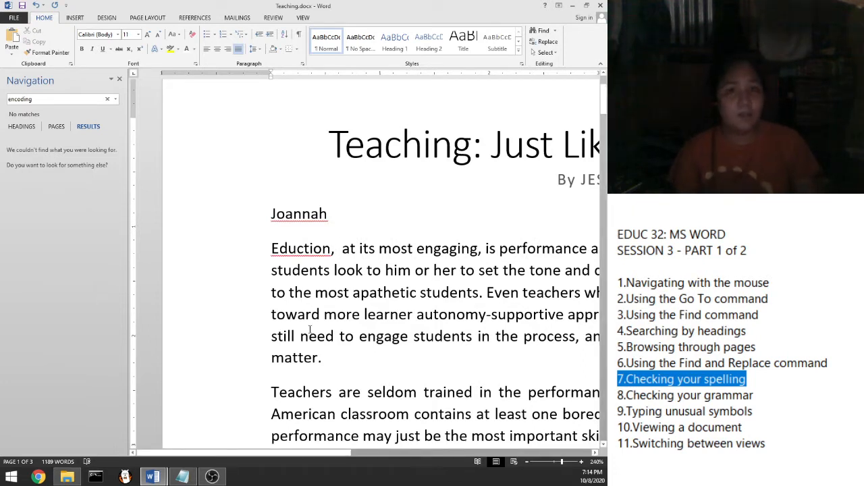
Step: Correct 'Eduction' to the suggested 'Education', leaving 'look' unchanged
right_click(310, 249)
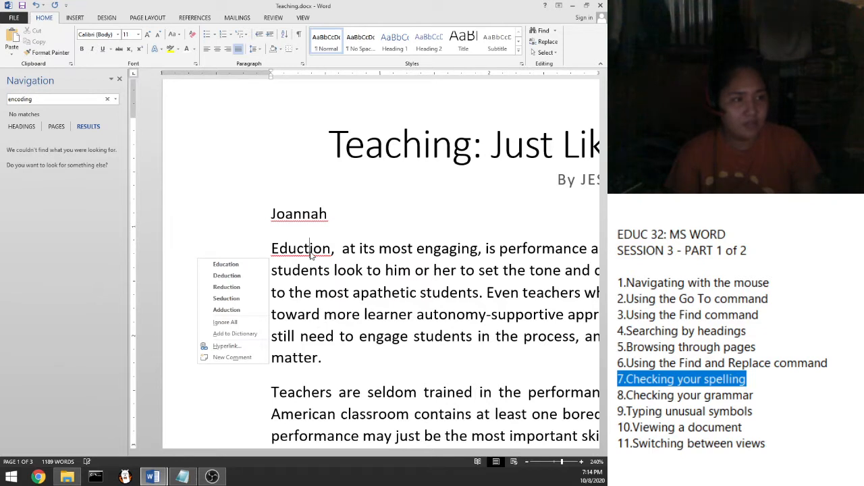
click(226, 266)
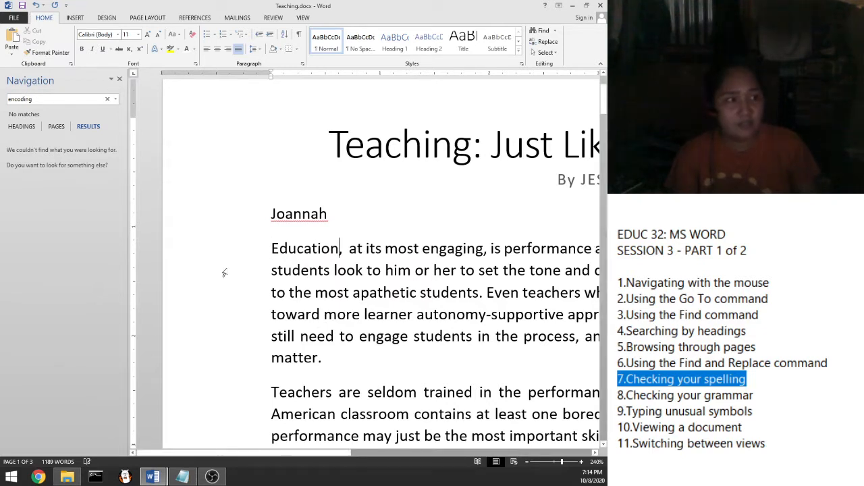
right_click(351, 259)
click(306, 265)
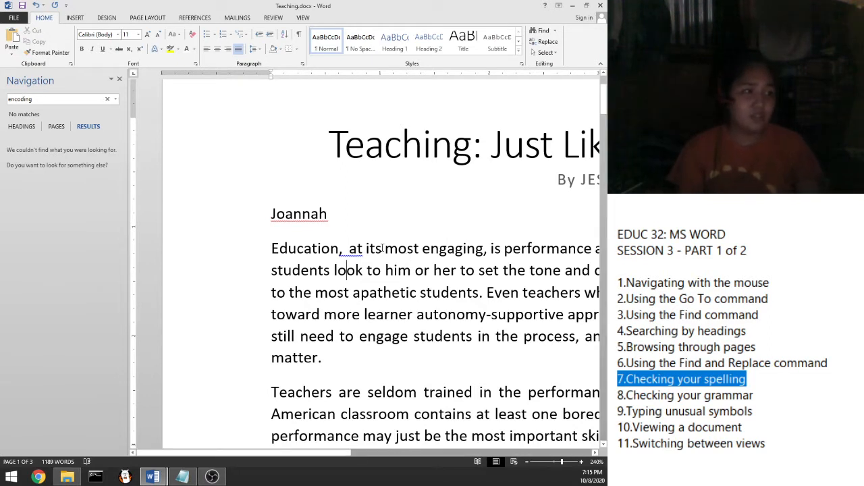
Step: Reduce the doubled space after 'Education,' to one space using the suggested ', at' correction
right_click(358, 251)
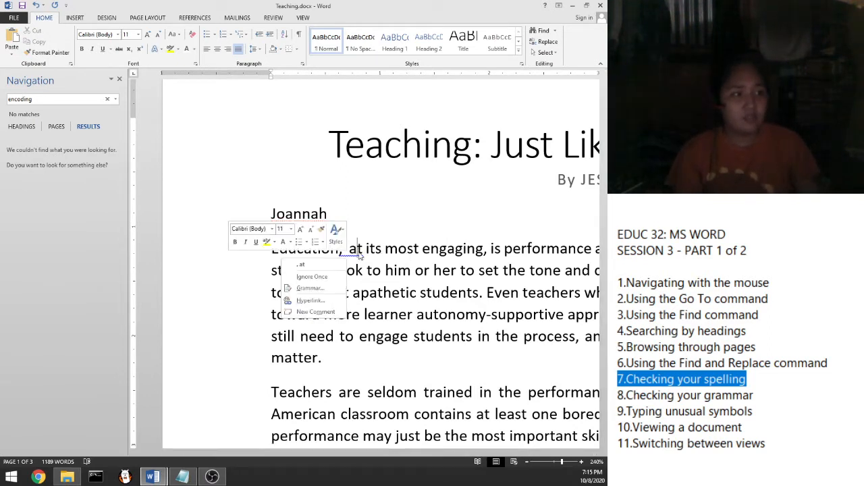
click(315, 268)
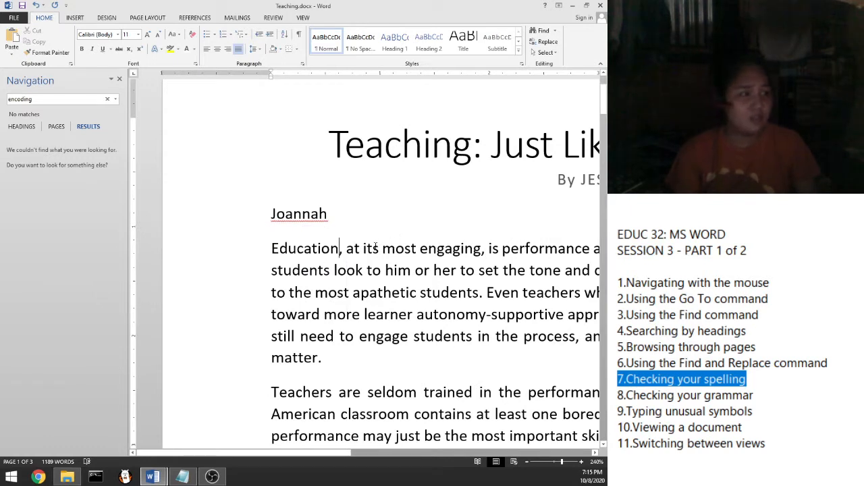
click(348, 250)
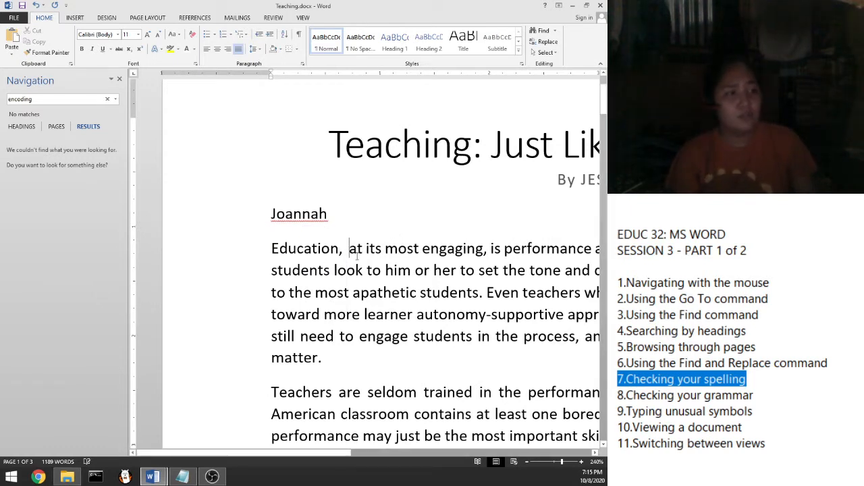
click(347, 273)
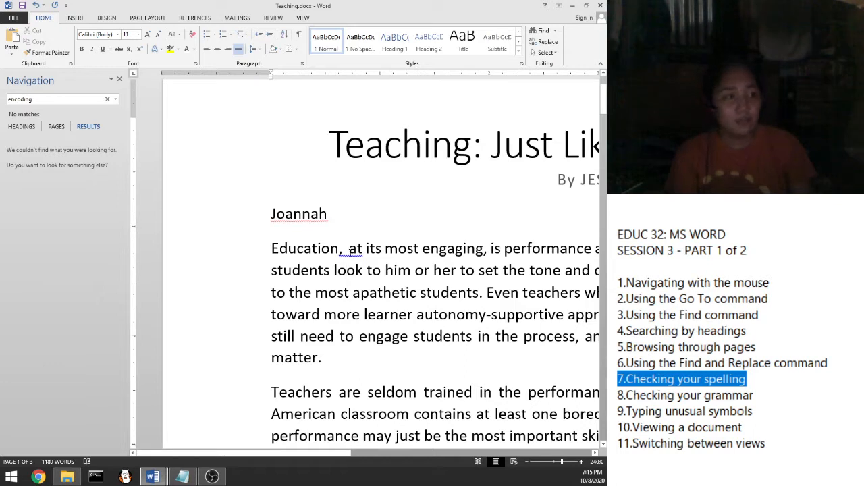
click(349, 250)
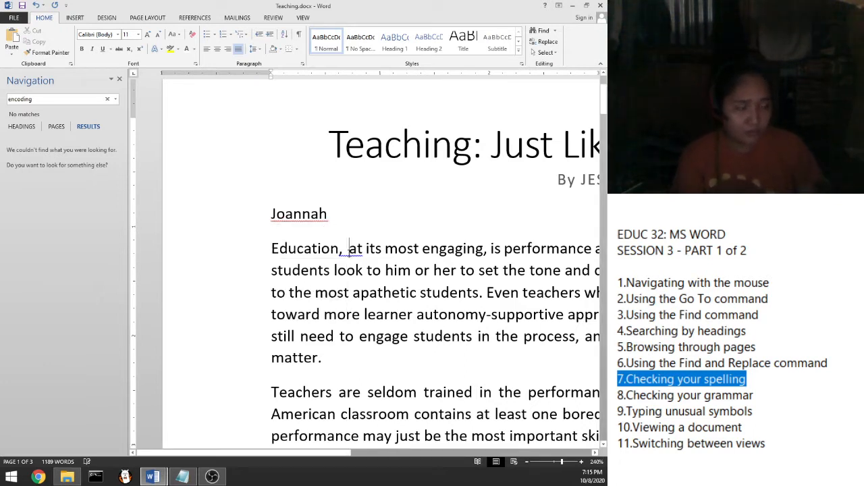
key(BackSpace)
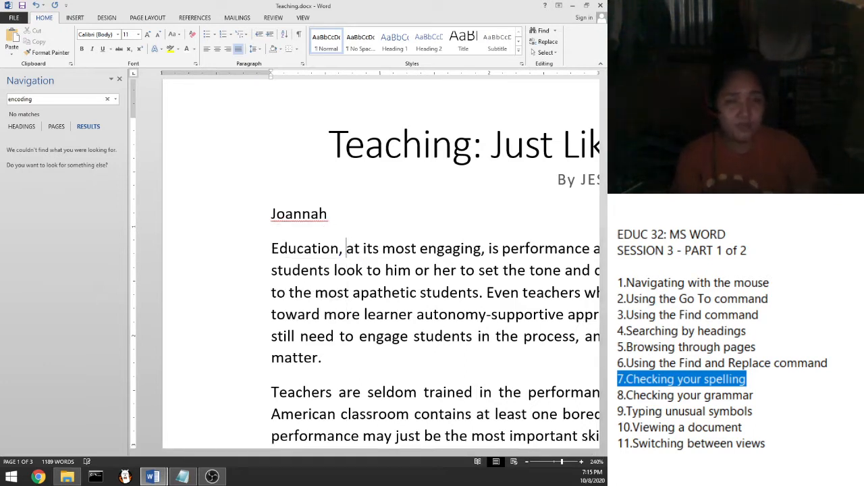
click(350, 291)
right_click(347, 249)
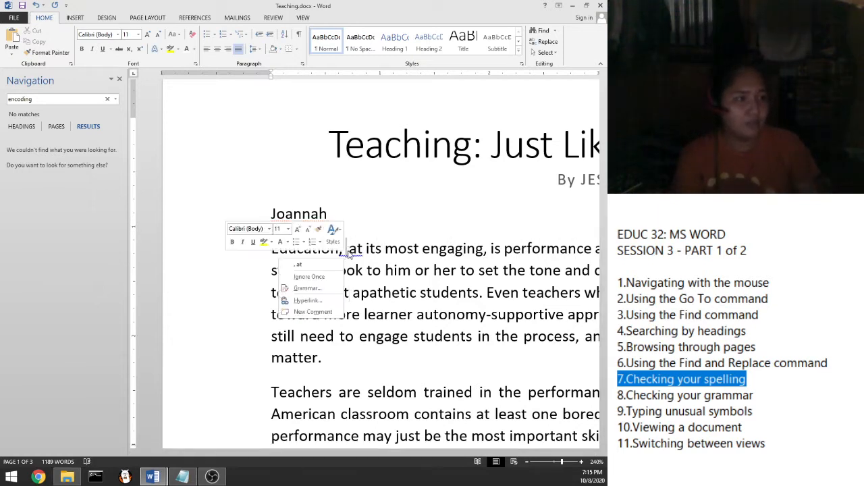
click(315, 267)
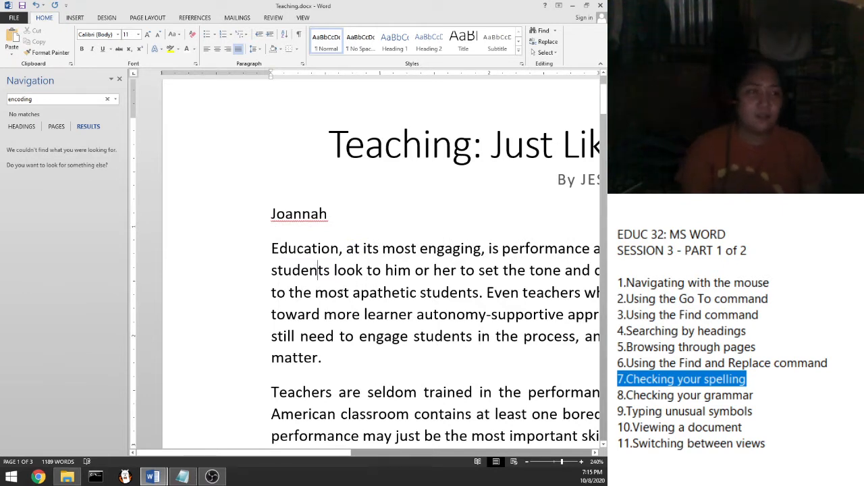
Step: Add the first name under the byline to the dictionary from its spelling suggestions
click(321, 205)
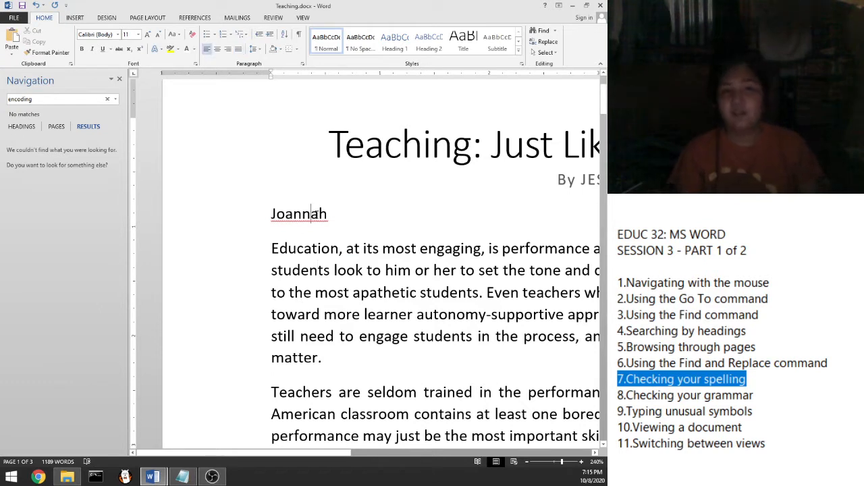
click(301, 218)
click(309, 218)
right_click(283, 219)
click(288, 216)
click(302, 216)
click(276, 216)
click(310, 216)
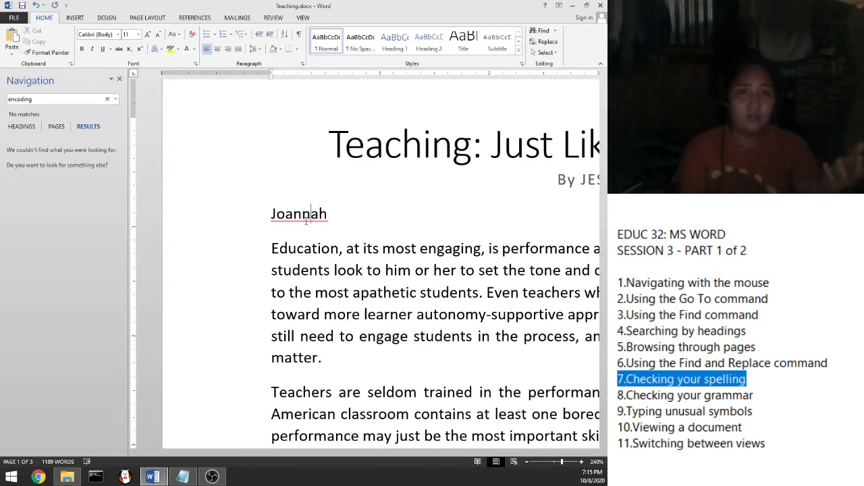
right_click(306, 218)
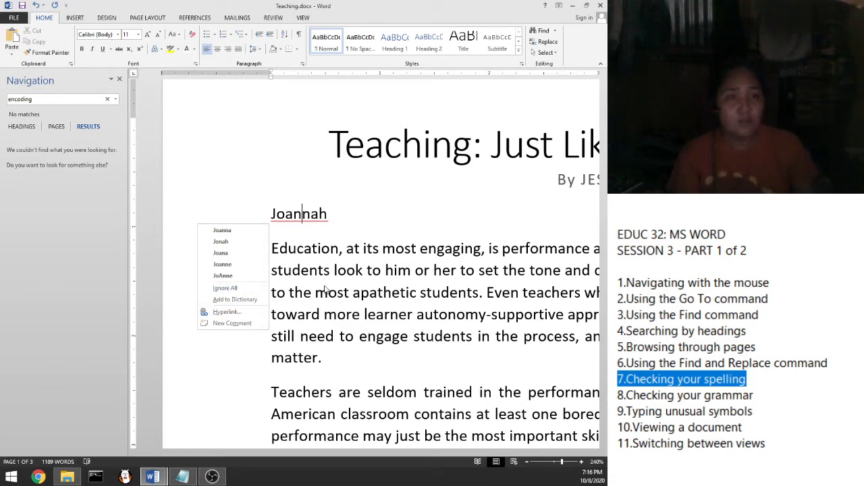
click(257, 300)
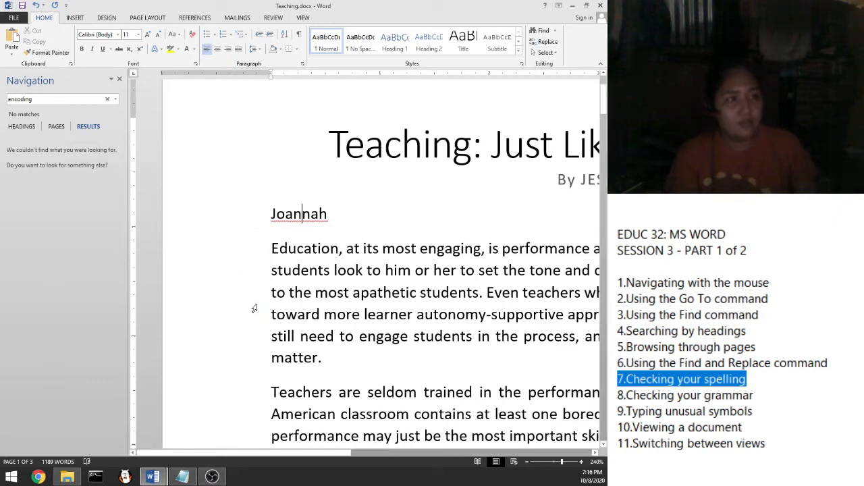
click(331, 213)
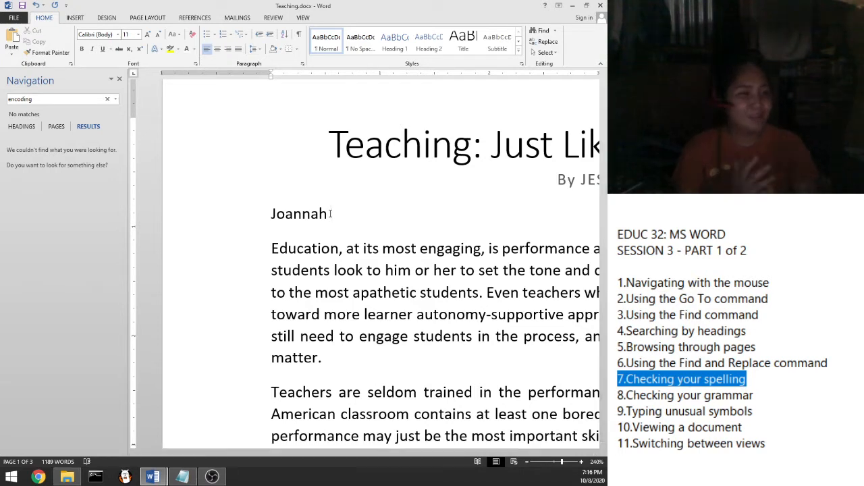
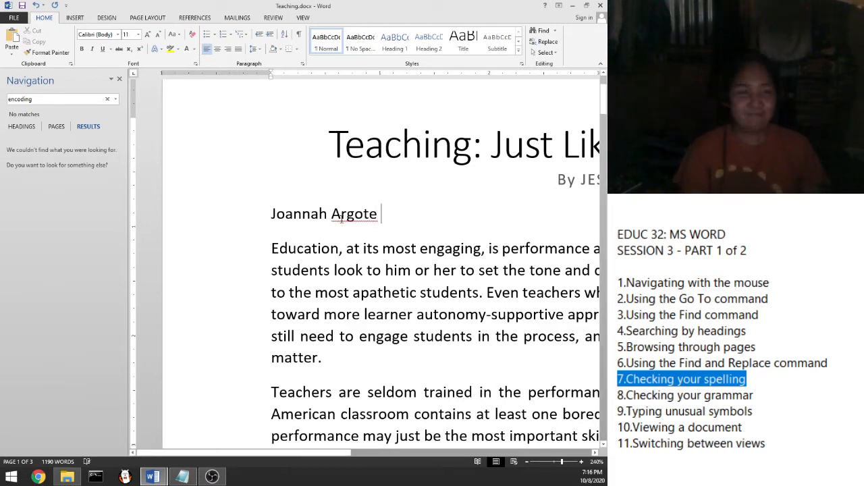
Step: Type the surname after the first name, add it to the dictionary, then delete the line
right_click(342, 218)
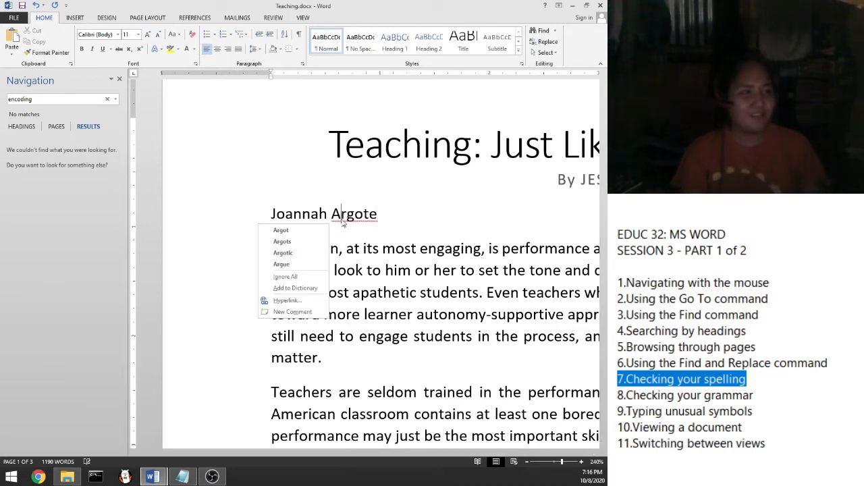
click(293, 287)
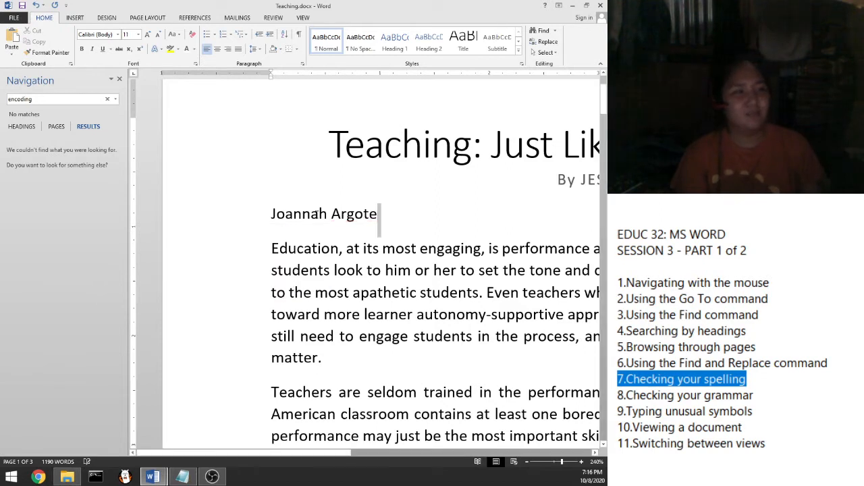
triple_click(317, 213)
key(BackSpace)
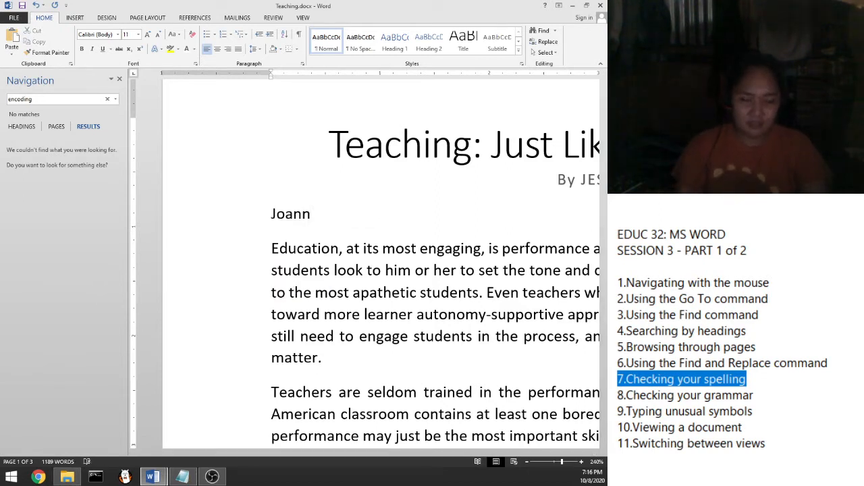
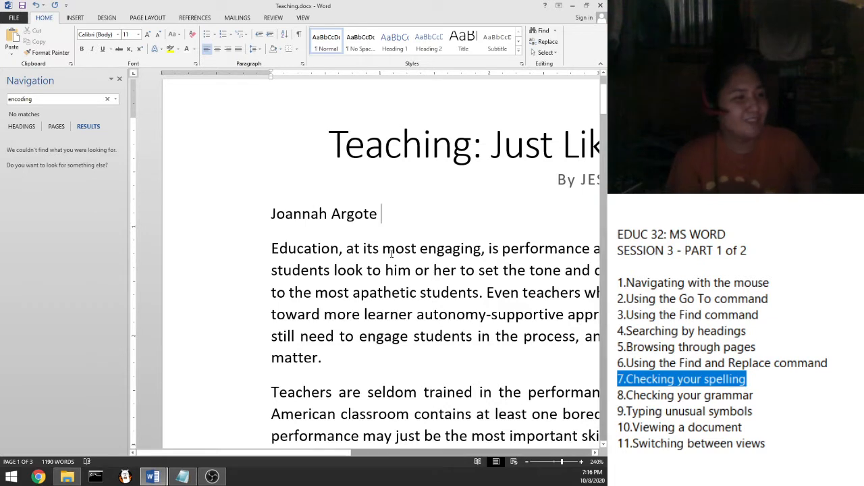
Step: Retype the full name and delete that line so the paragraph follows the byline directly
drag(385, 224, 271, 214)
key(Delete)
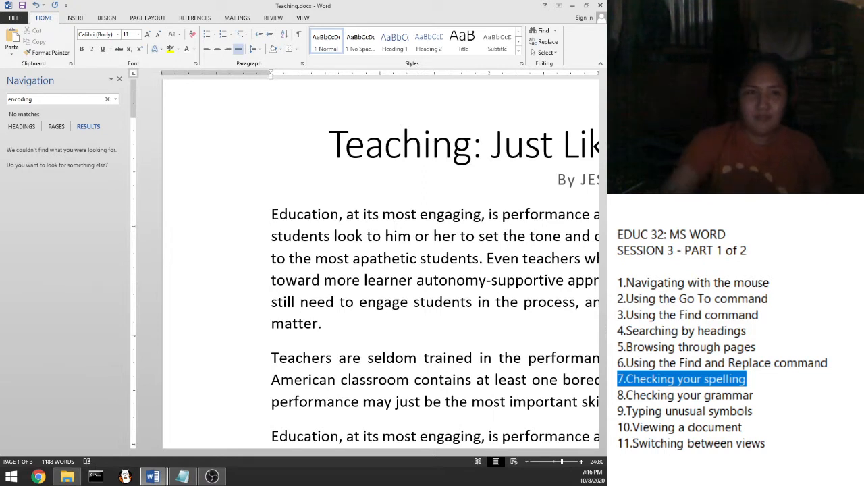
click(748, 410)
drag(762, 397, 619, 378)
click(620, 410)
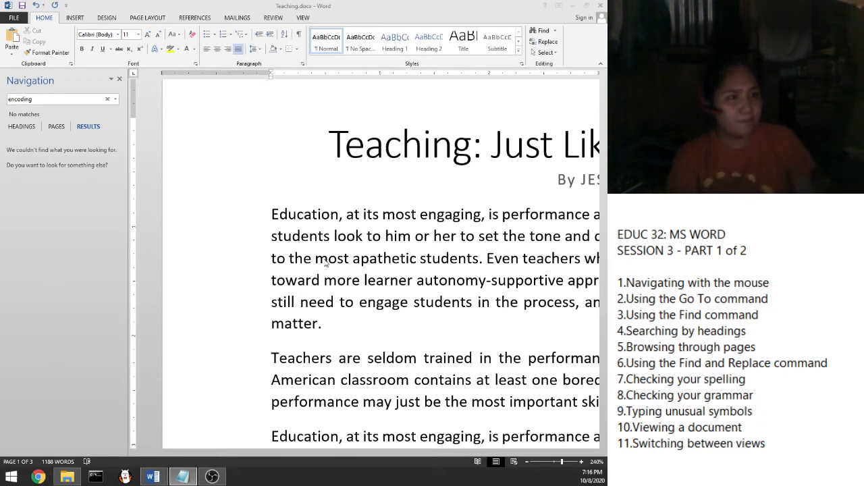
Step: Zoom the document out from 240% to 140%
ctrl+scroll(342, 243, down, 1)
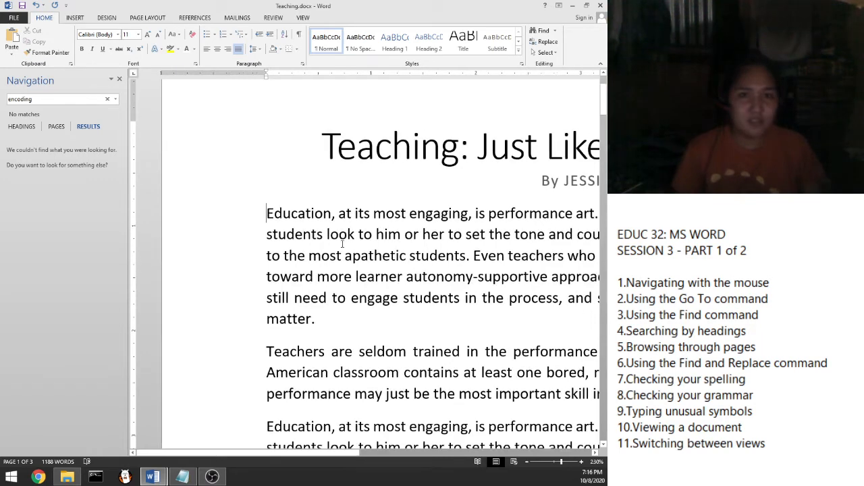
ctrl+scroll(342, 243, down, 1)
ctrl+scroll(360, 249, down, 2)
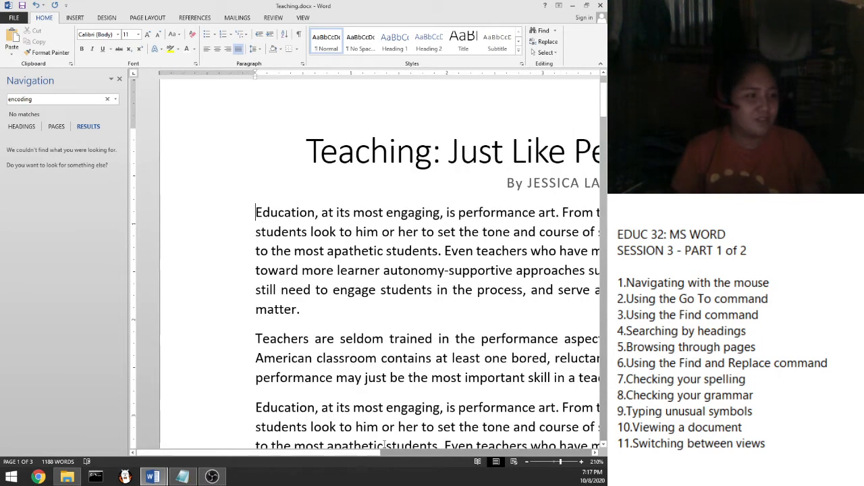
drag(302, 457, 357, 454)
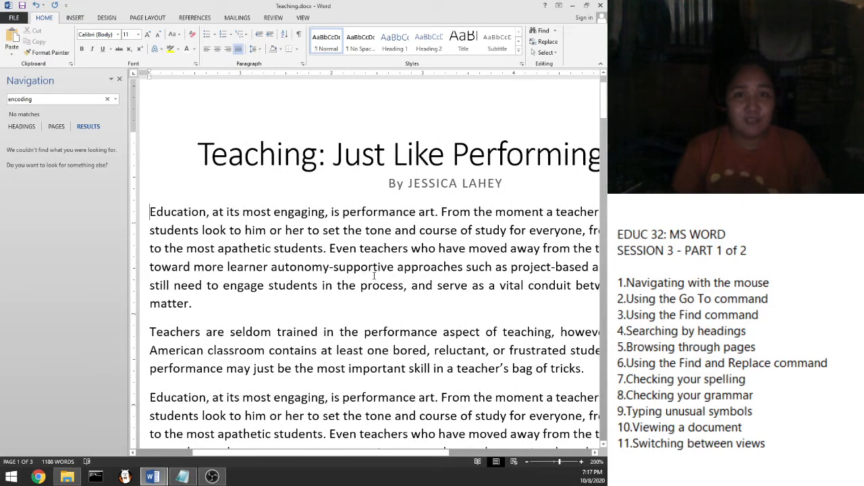
ctrl+scroll(374, 275, down, 1)
ctrl+scroll(390, 269, down, 1)
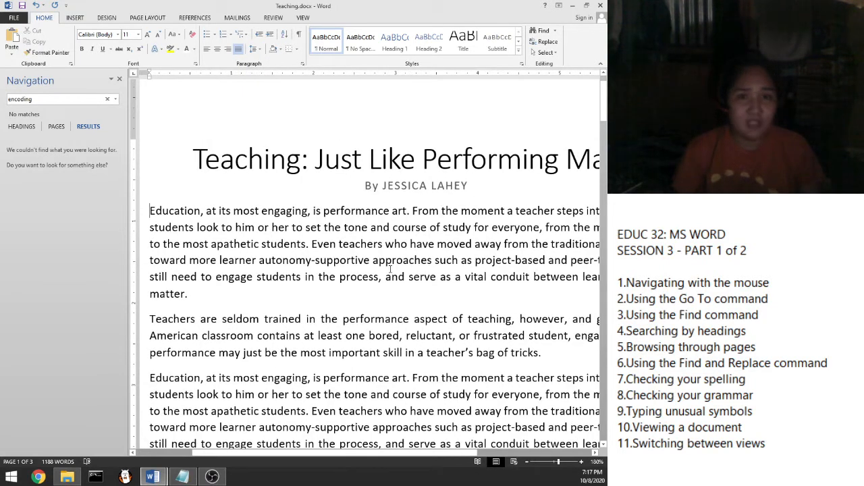
ctrl+scroll(389, 269, down, 2)
ctrl+scroll(389, 269, down, 1)
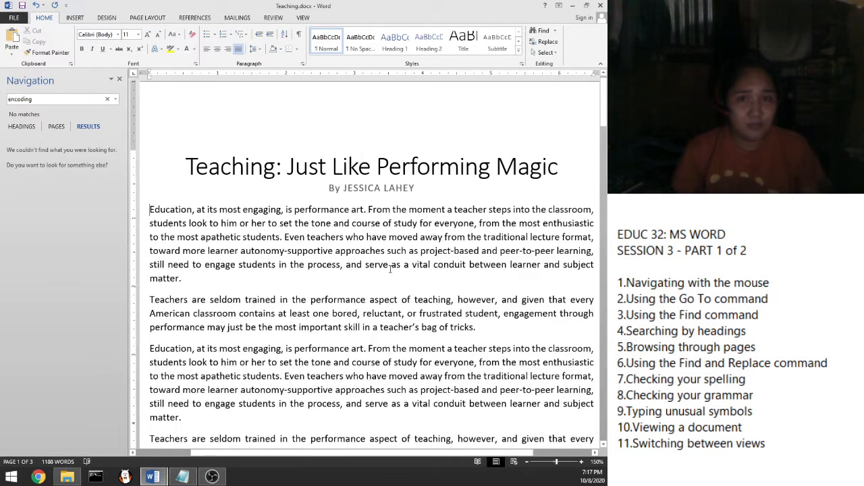
ctrl+scroll(389, 268, down, 1)
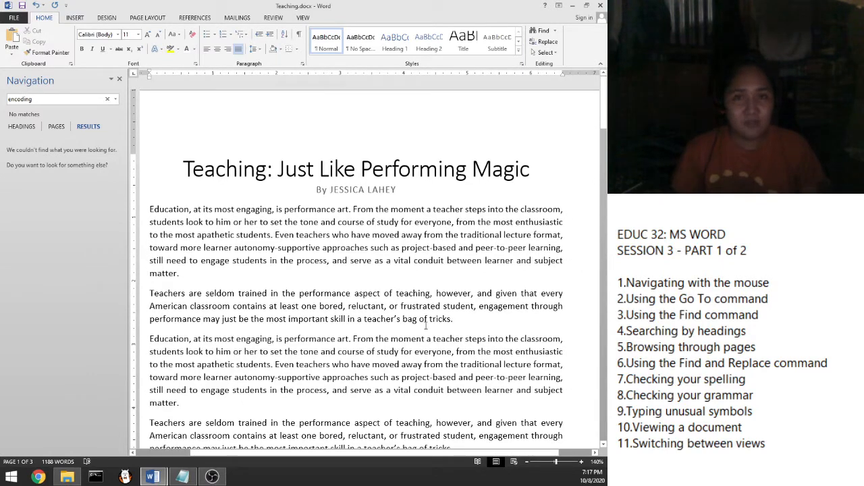
drag(364, 453, 352, 453)
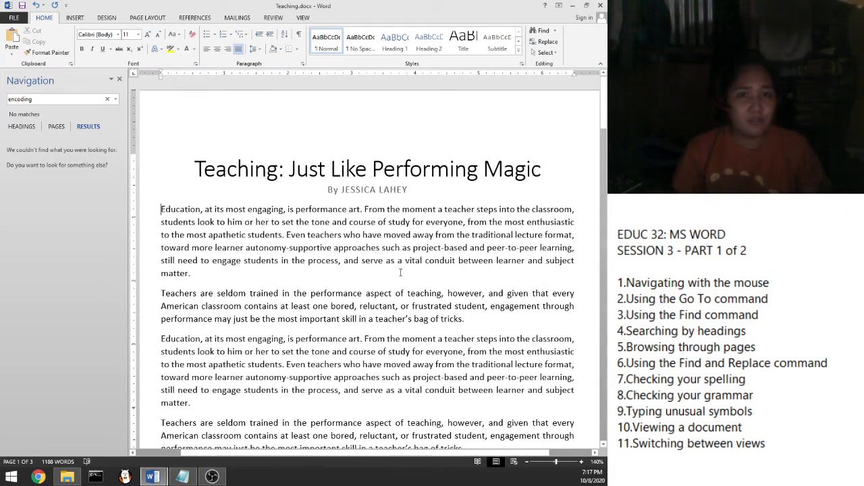
Step: Scroll down to the final paragraph on page 3, beginning 'Suspendisse dui purus'
scroll(401, 236, up, 1)
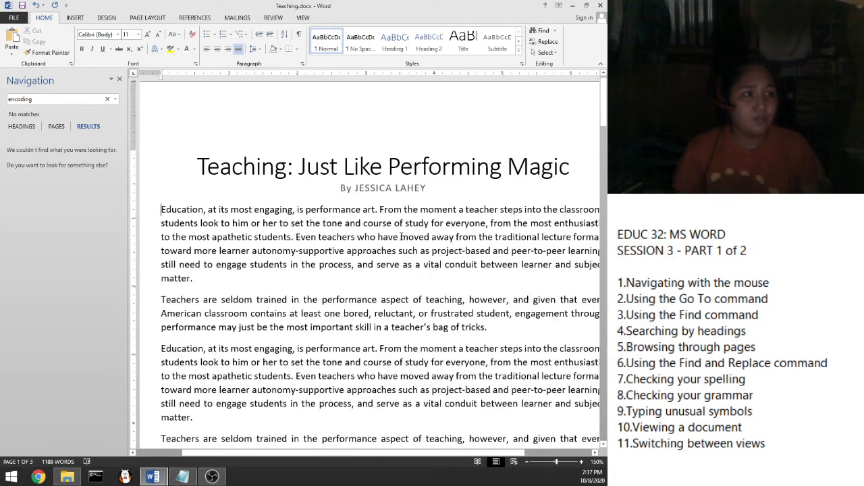
scroll(401, 237, down, 1)
scroll(401, 236, down, 10)
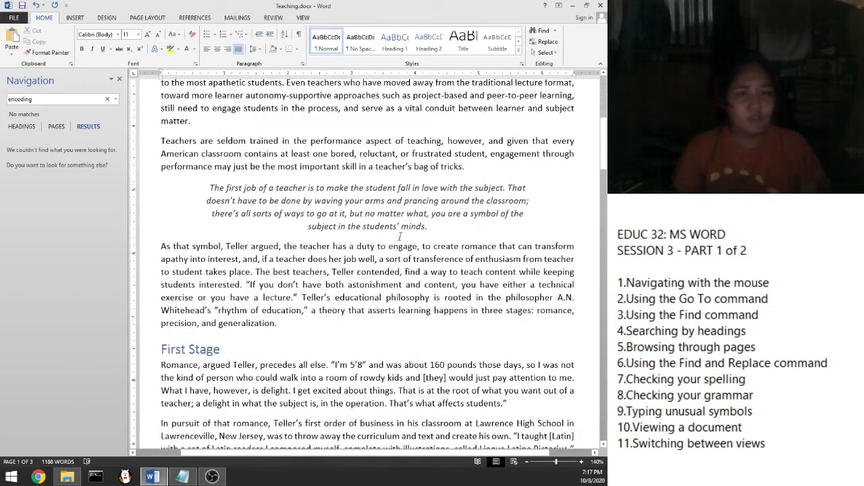
scroll(401, 235, down, 15)
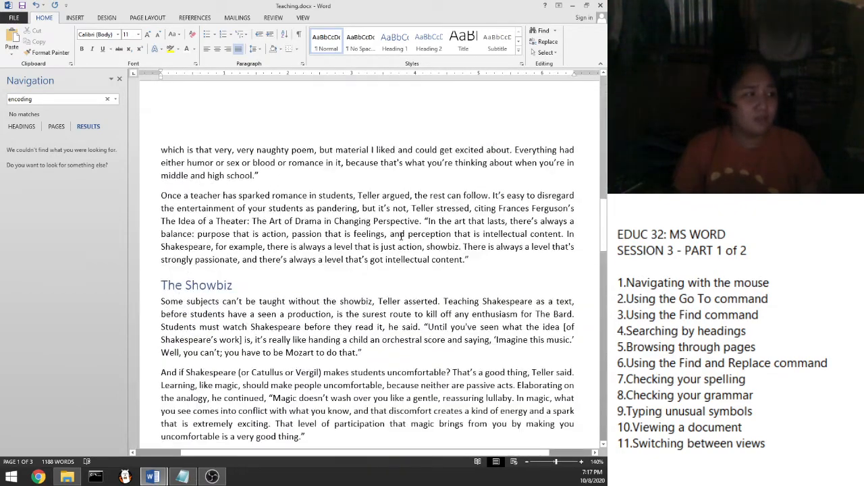
scroll(401, 235, down, 15)
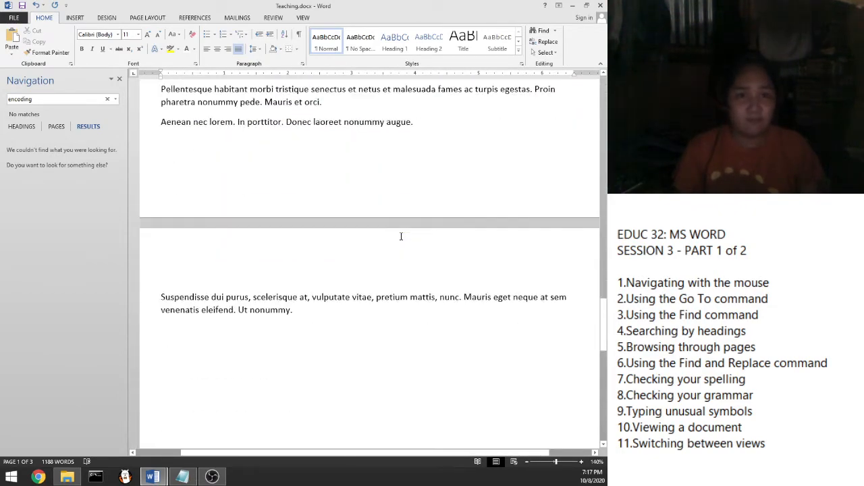
scroll(401, 236, down, 3)
click(315, 109)
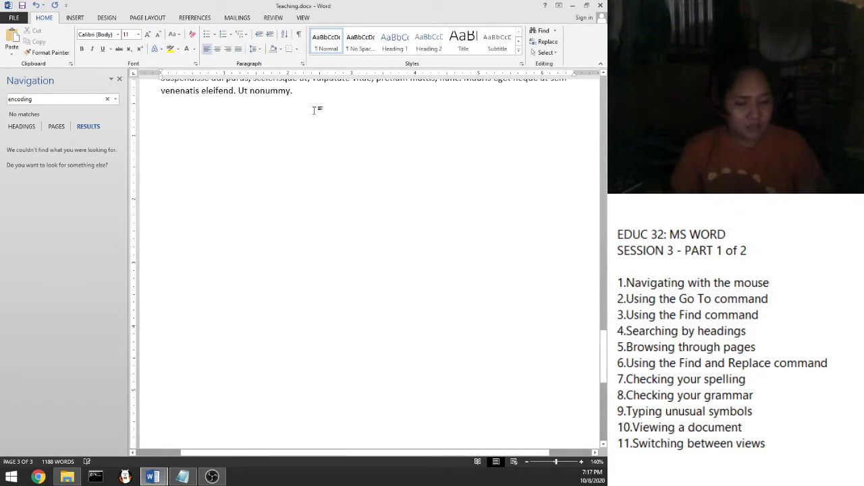
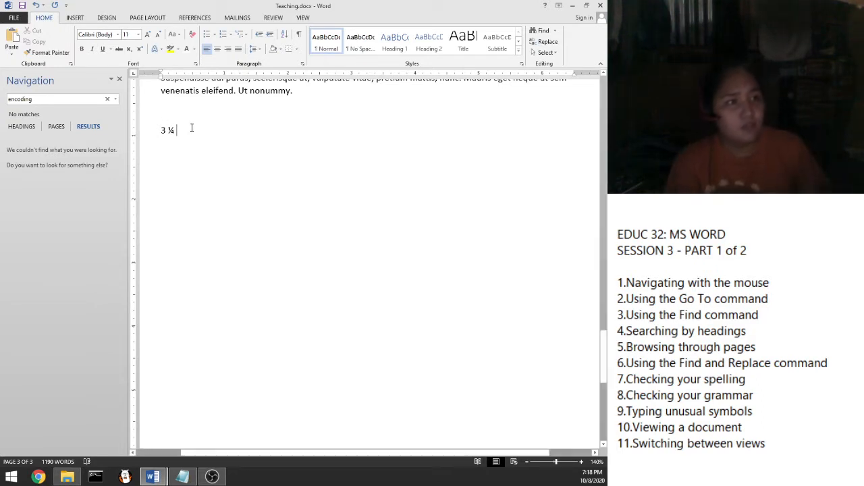
Step: On a new line below 3 ¼, insert the Wingdings 2 ampersand symbol
key(Return)
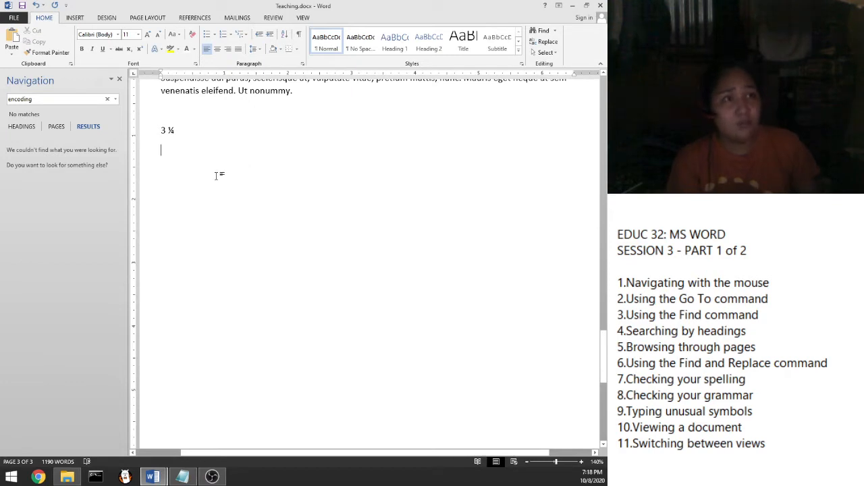
click(74, 17)
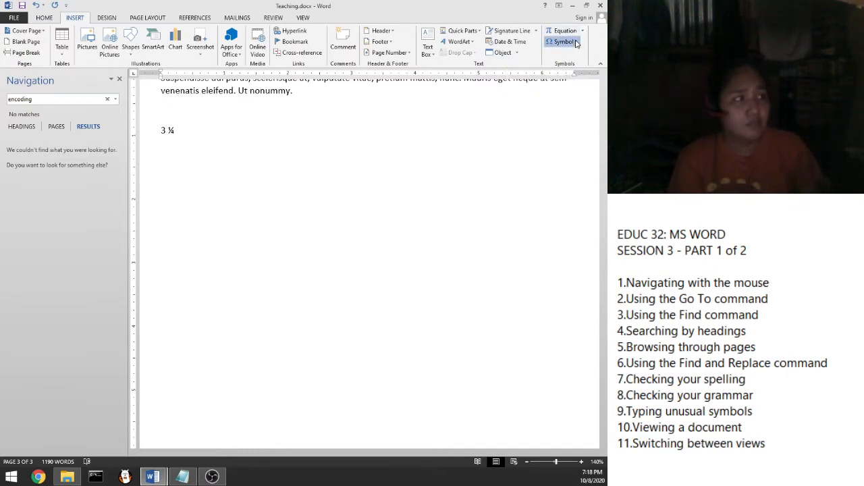
click(576, 42)
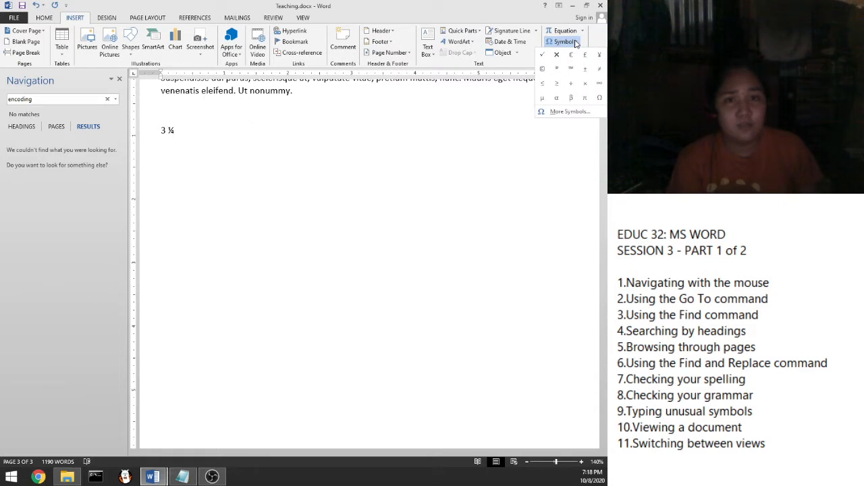
click(556, 114)
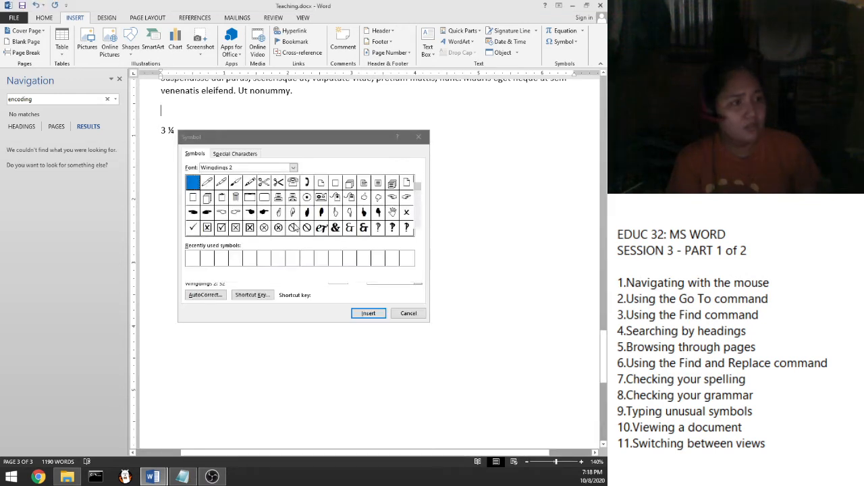
click(277, 184)
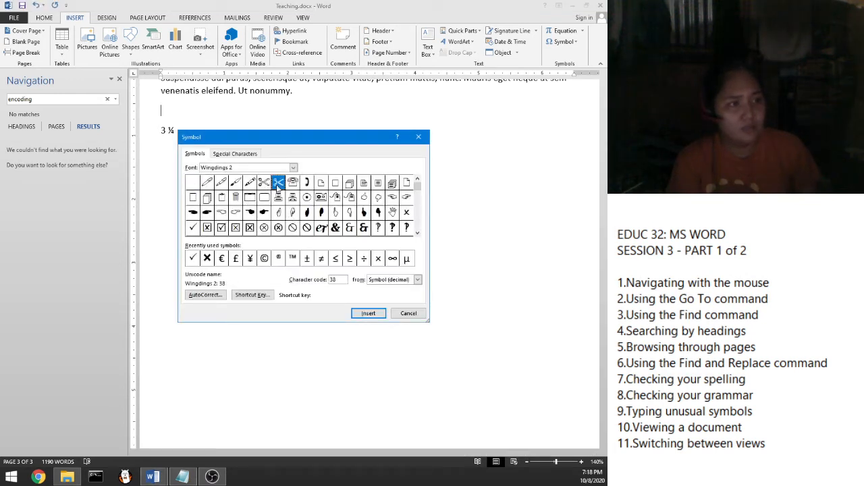
click(269, 215)
click(267, 224)
click(279, 228)
click(302, 231)
double_click(347, 233)
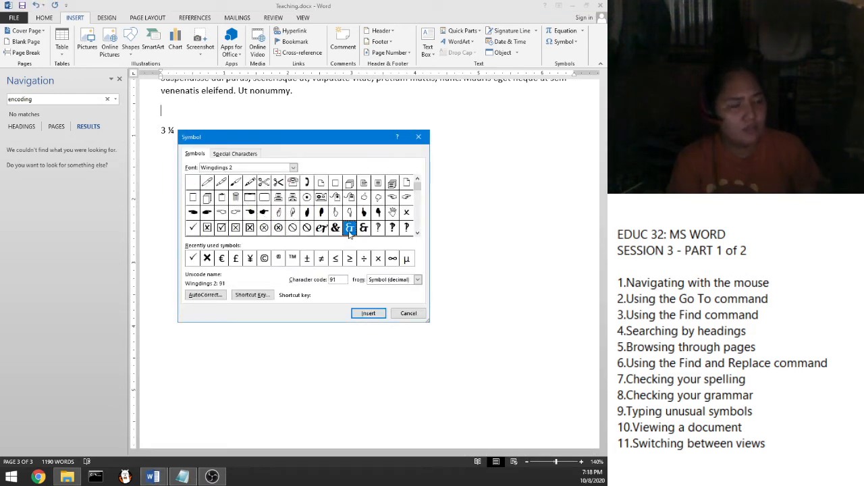
Step: Insert a Wingdings 2 clock symbol after the ampersand and close the Symbol dialog
click(381, 227)
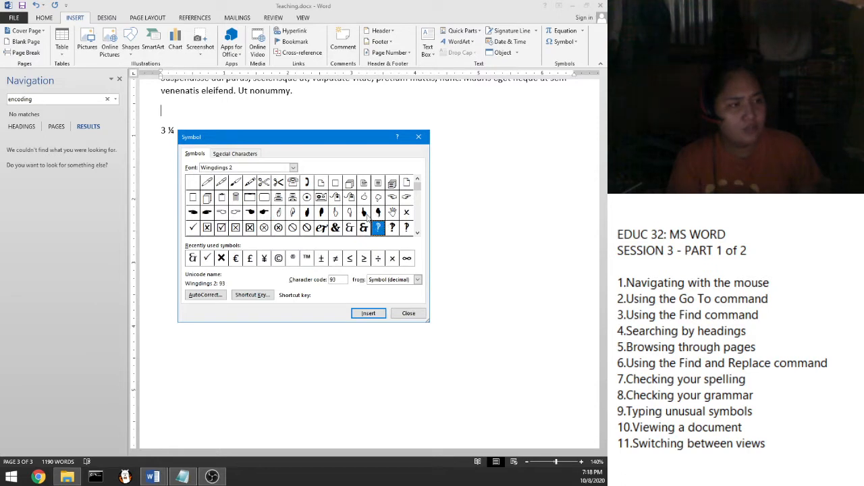
click(307, 226)
click(235, 227)
click(223, 228)
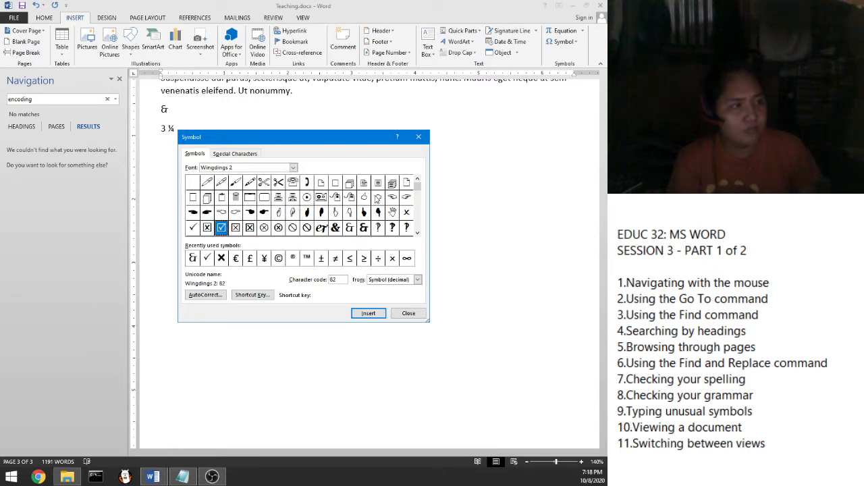
click(417, 205)
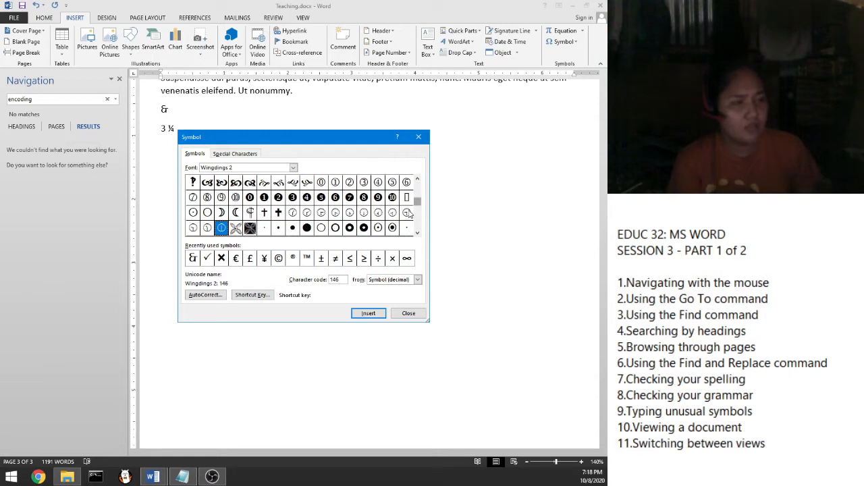
click(321, 212)
click(279, 212)
click(292, 212)
click(307, 218)
click(322, 216)
click(281, 218)
click(326, 217)
click(296, 214)
click(368, 314)
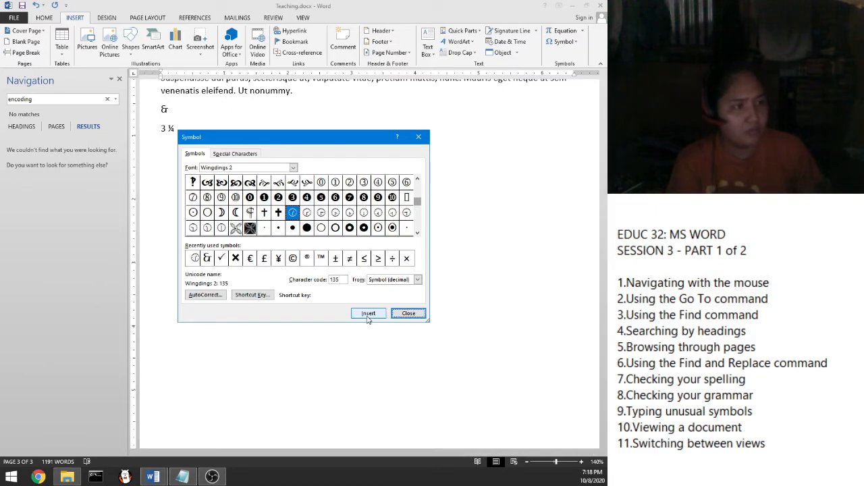
click(182, 109)
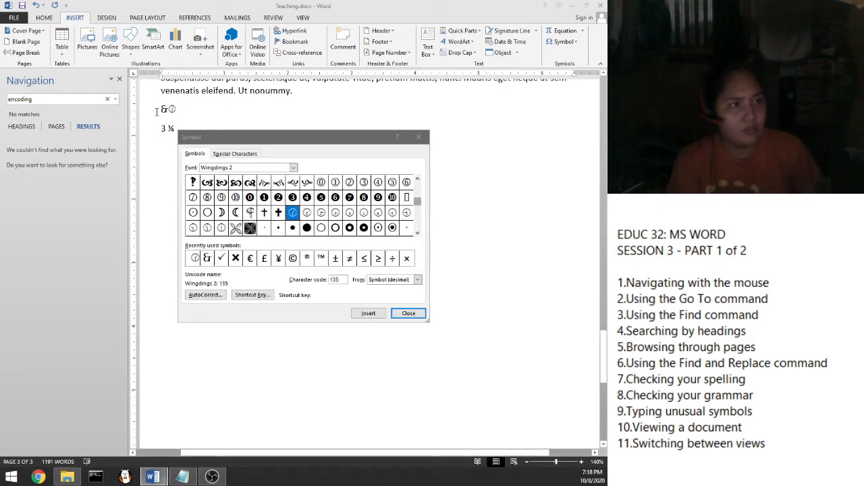
click(418, 137)
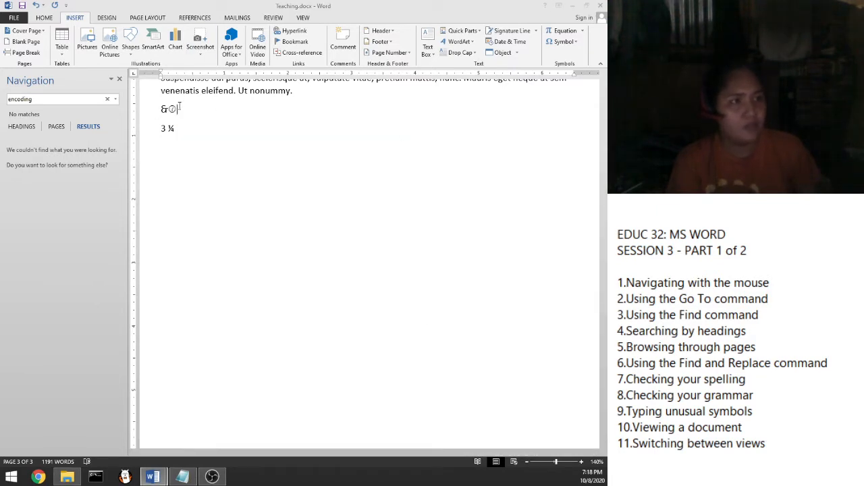
Step: Enlarge the ampersand and clock symbols by two size steps with Ctrl+]
drag(177, 110, 166, 113)
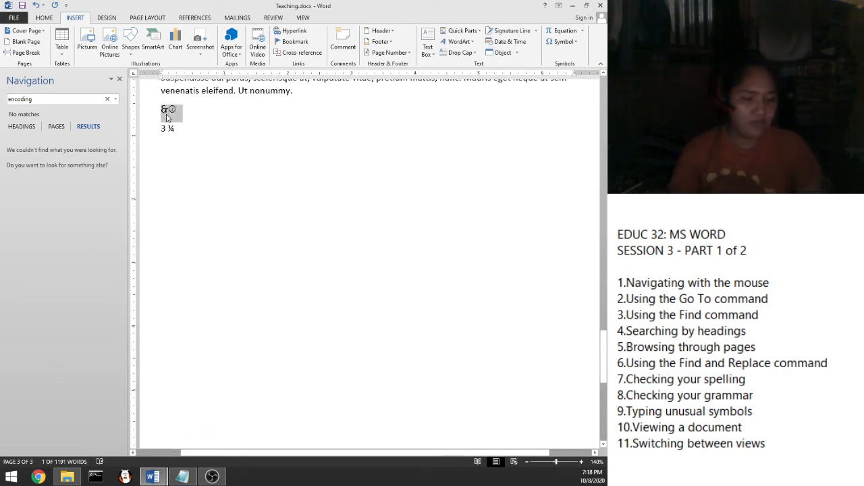
key(ctrl+bracketright)
key(ctrl+bracketright)
key(ctrl+bracketright)
key(ctrl+bracketright)
key(ctrl+bracketright)
key(ctrl+bracketright)
key(ctrl+bracketright)
key(ctrl+bracketright)
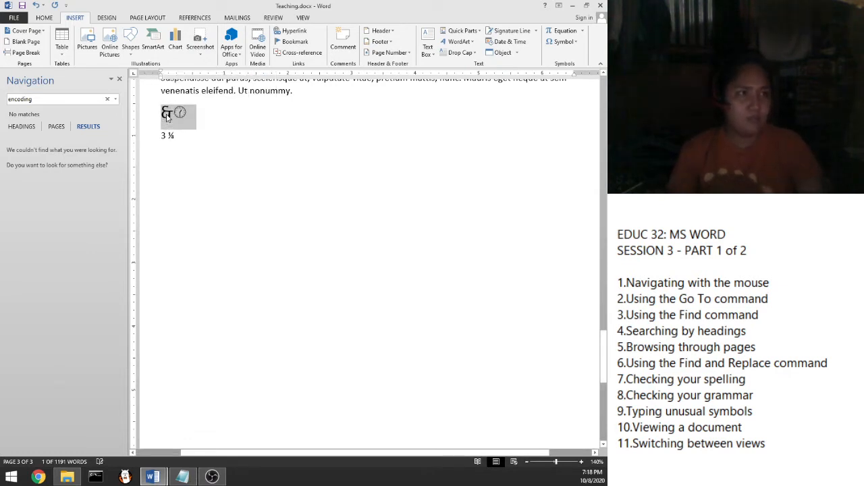
key(ctrl+bracketright)
key(ctrl+bracketright)
key(ctrl+bracketright)
key(ctrl+bracketright)
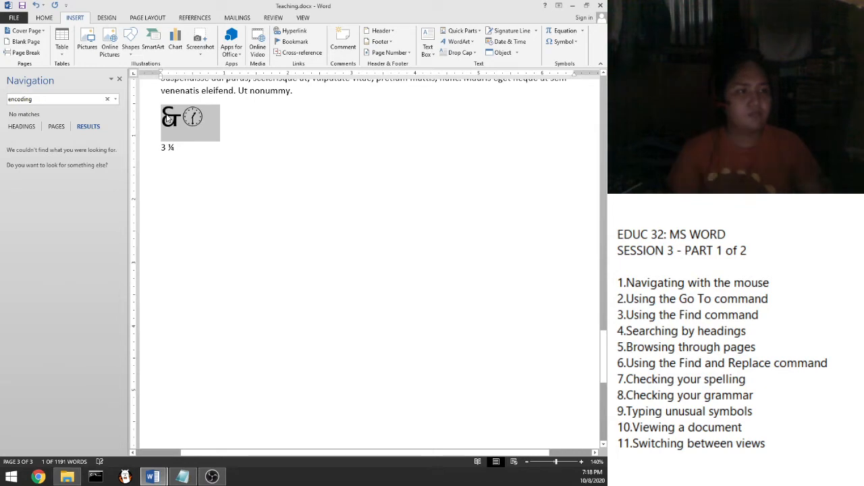
click(212, 130)
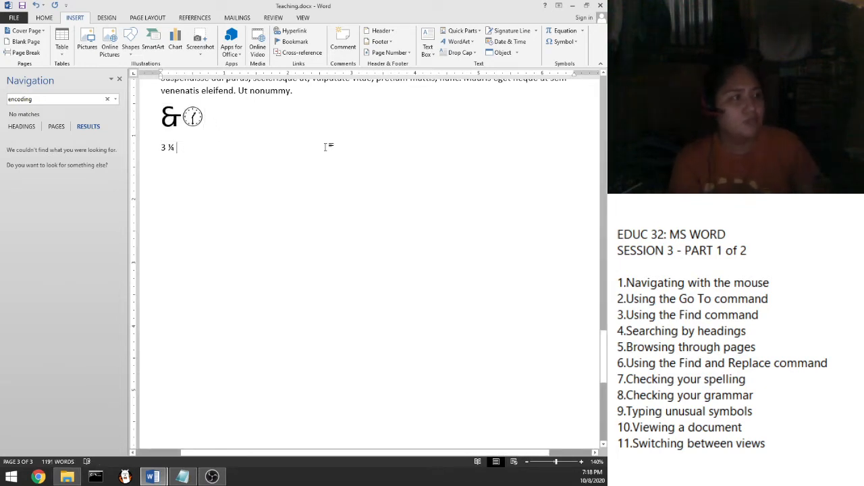
key(Return)
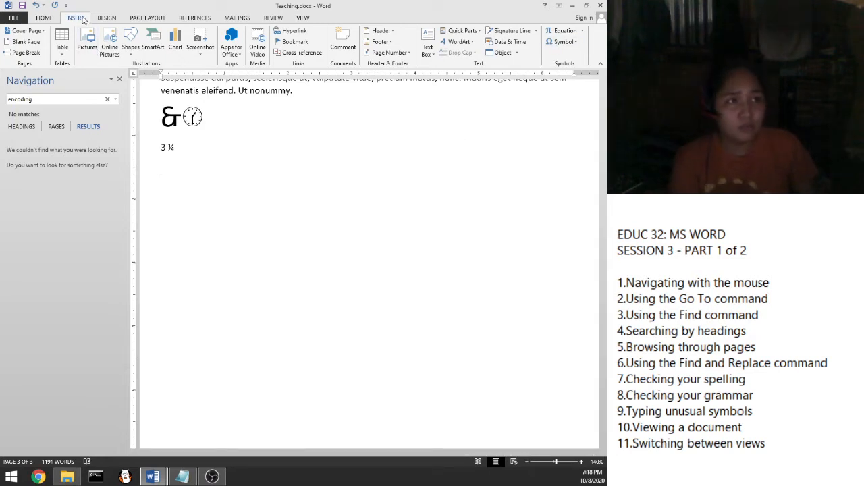
Step: Insert a new equation with a stacked fraction showing 12 ½
click(571, 32)
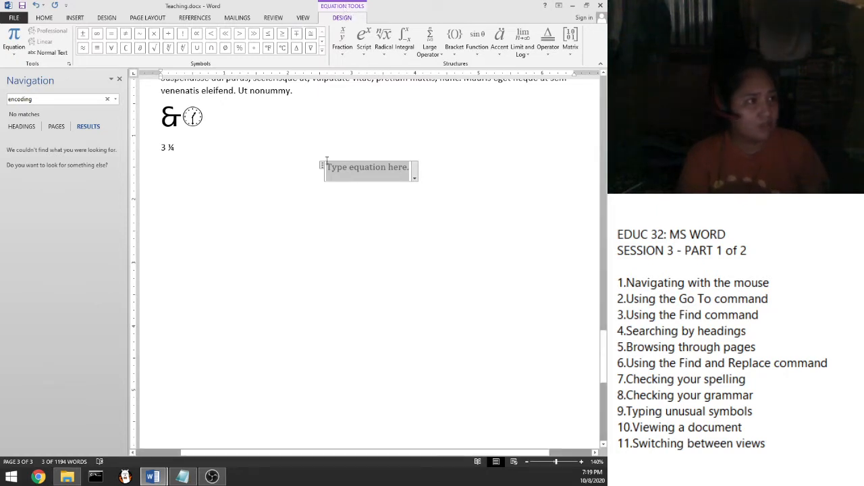
click(342, 42)
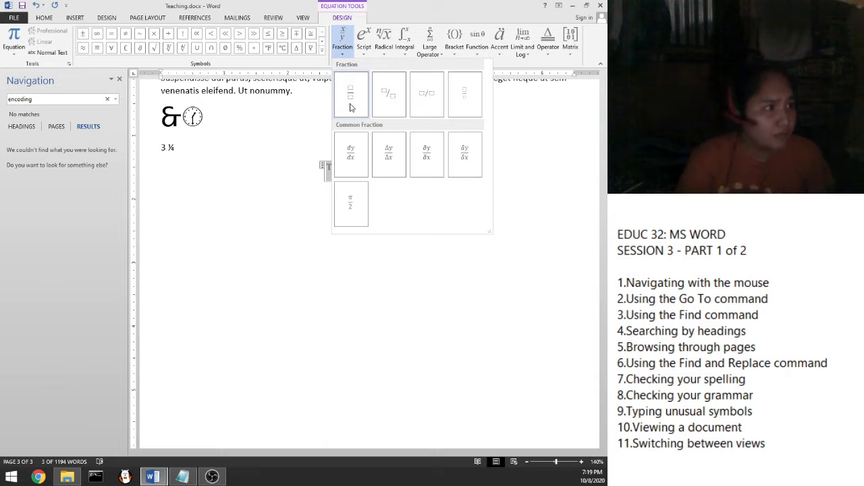
click(352, 98)
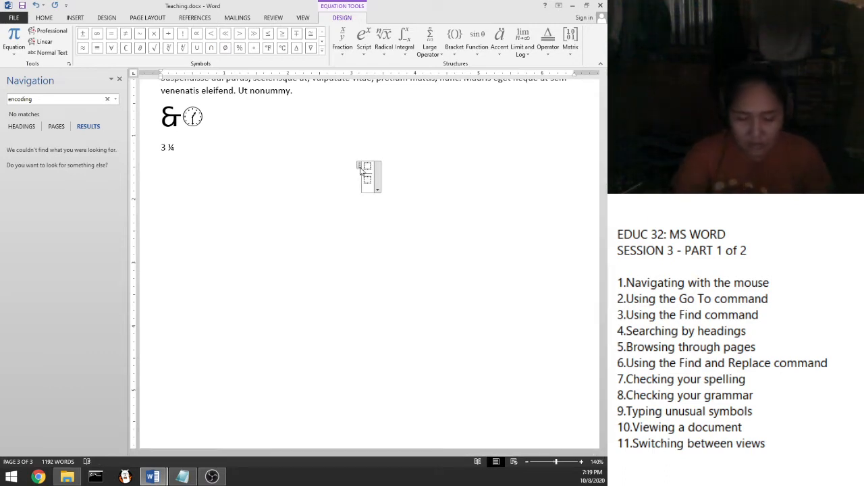
text(2 )
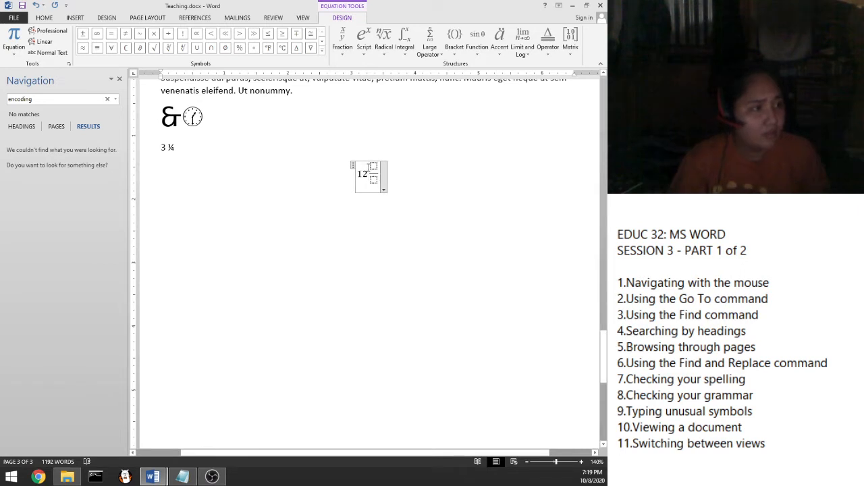
text(1/)
key(Down)
text(2)
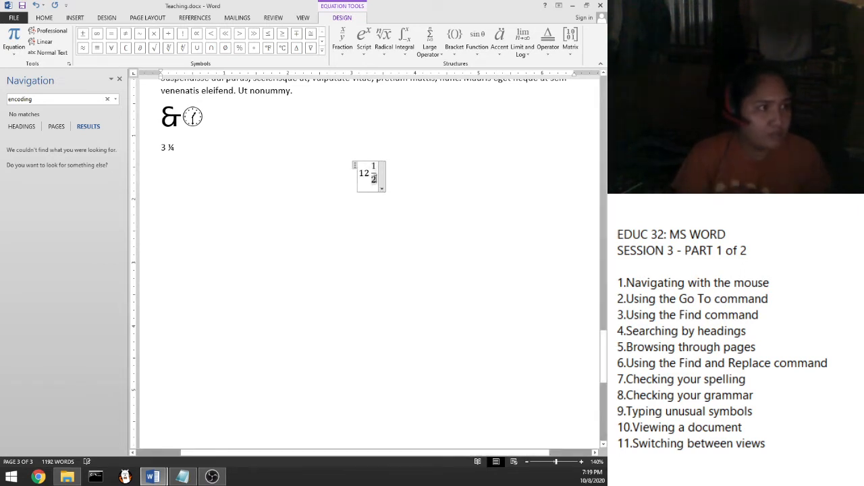
click(430, 174)
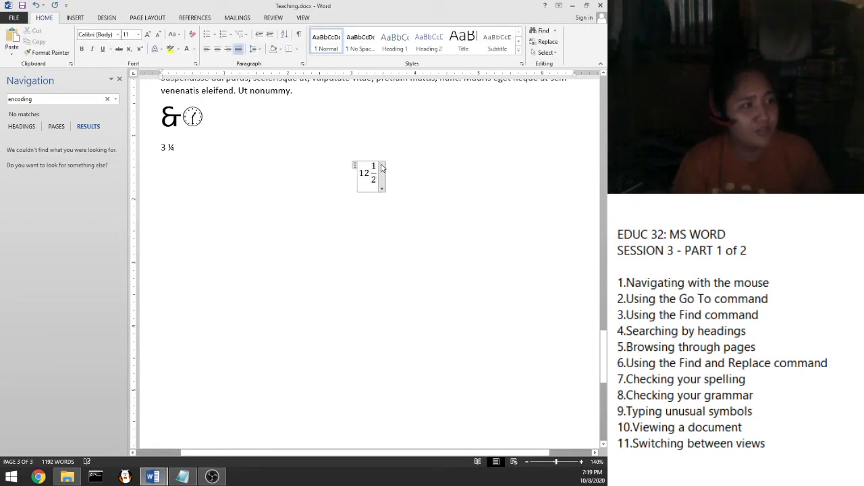
Step: Look at the equation's options menu without changes, then select the whole 12 ½ equation
click(382, 188)
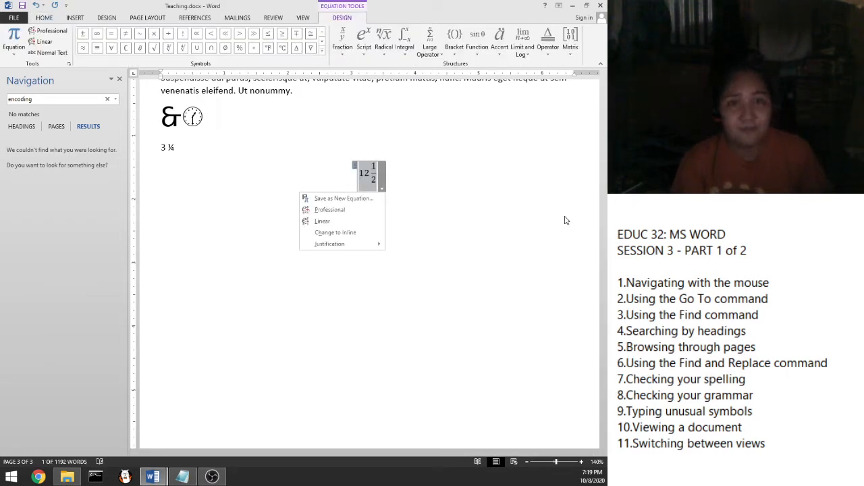
click(560, 257)
click(375, 178)
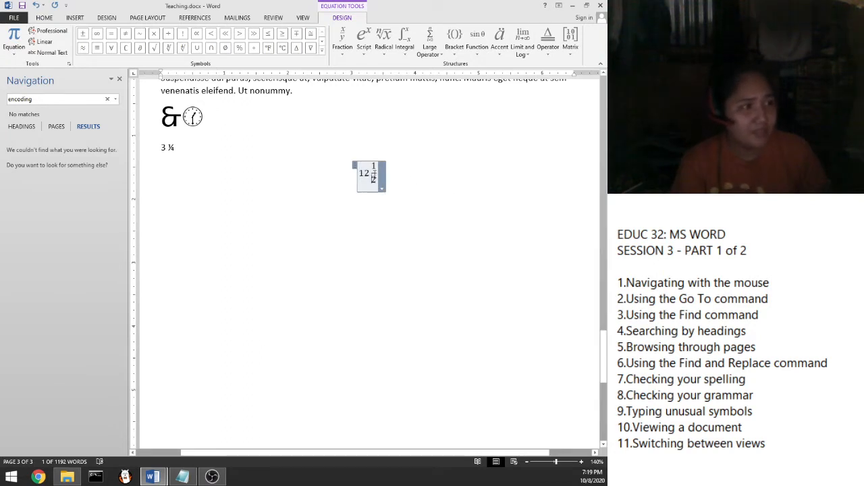
click(378, 173)
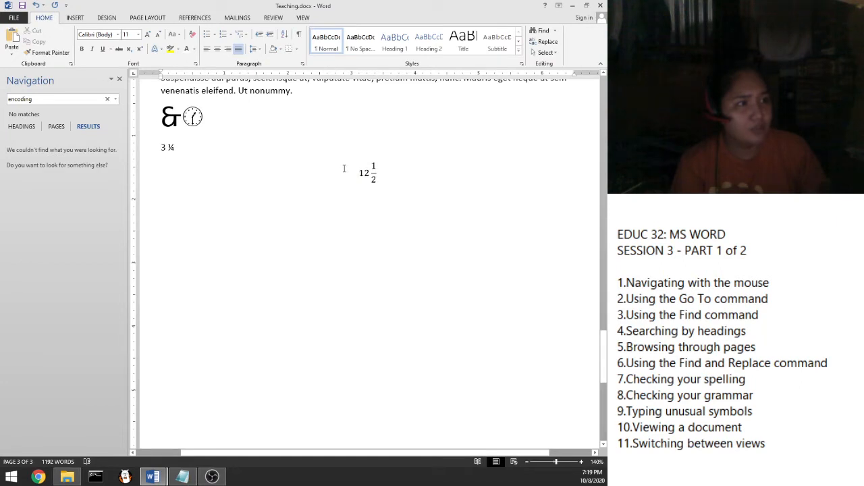
key(shift+Right)
key(shift+Right)
key(shift+Right)
key(shift+Right)
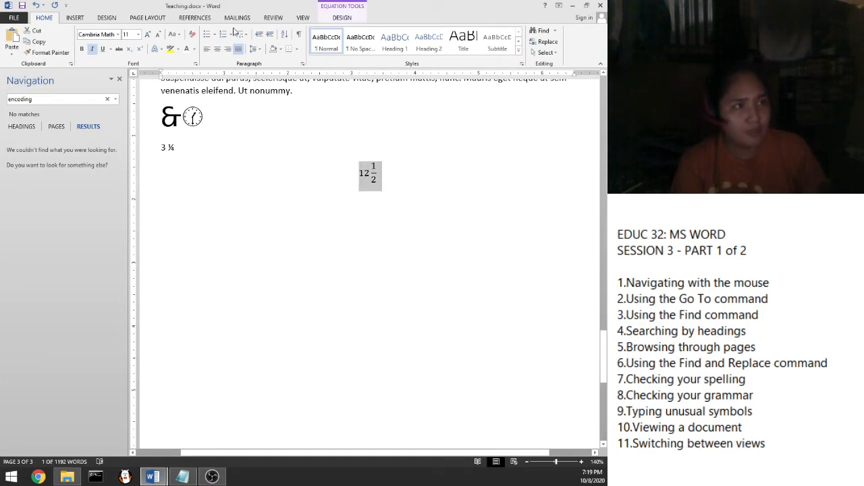
Step: Browse the Script and Radical equation galleries without inserting anything
click(362, 4)
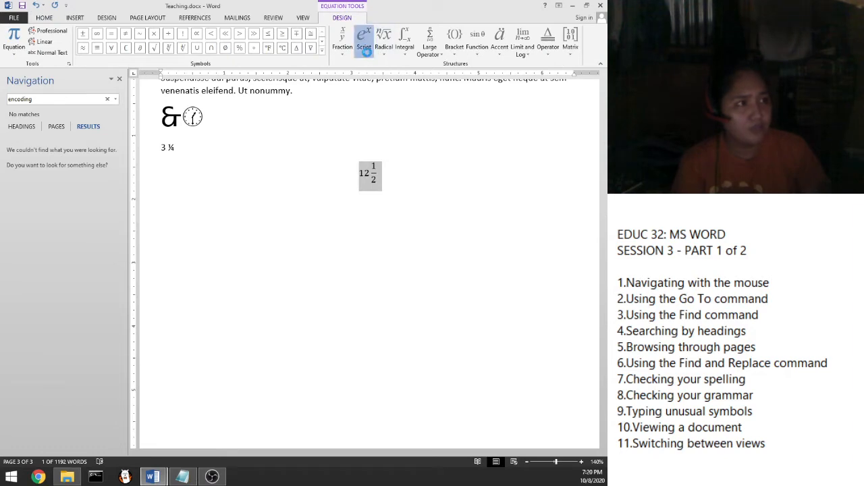
click(365, 52)
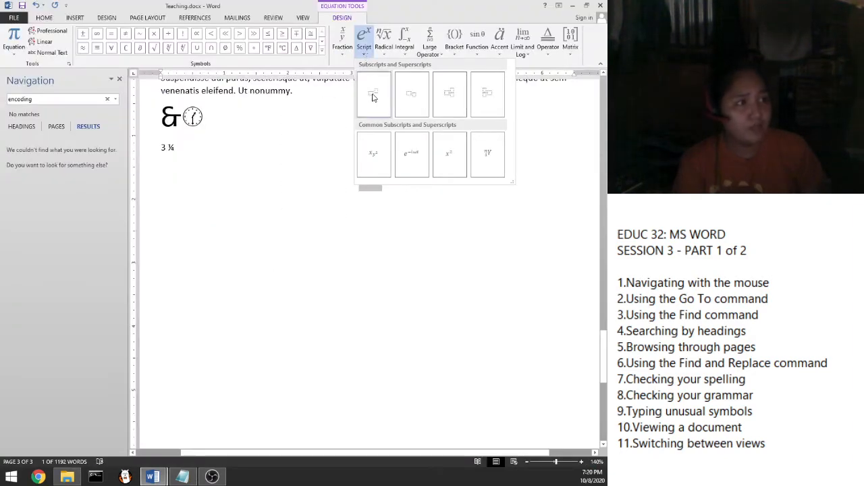
click(383, 47)
click(384, 50)
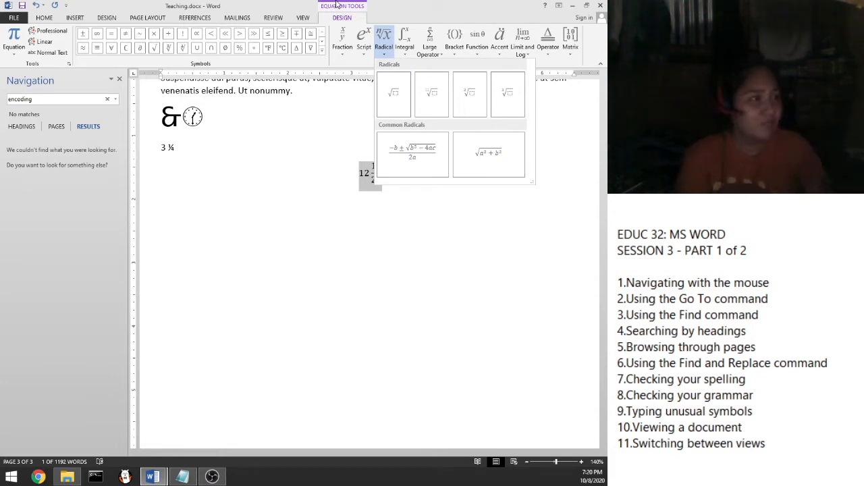
key(Escape)
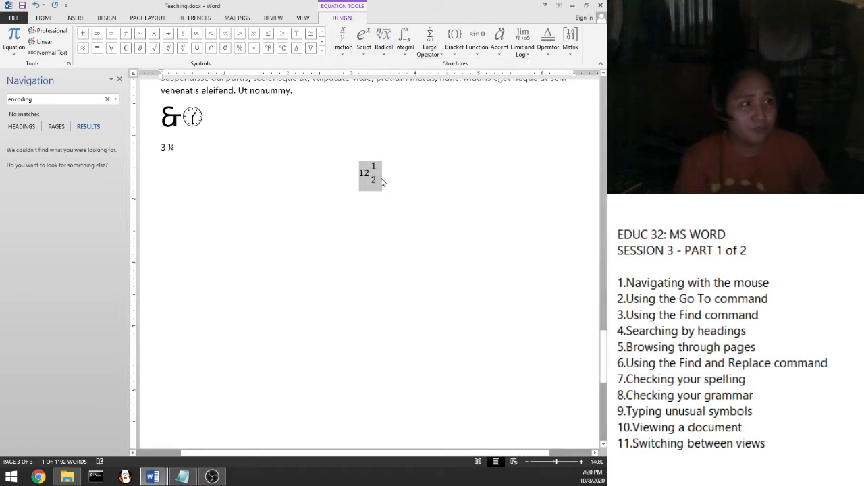
Step: Select parts of the 12 ½ equation and open its options menu, leaving it unchanged
click(376, 174)
mouse_move(374, 181)
mouse_down()
mouse_move(361, 174)
mouse_move(381, 187)
mouse_up()
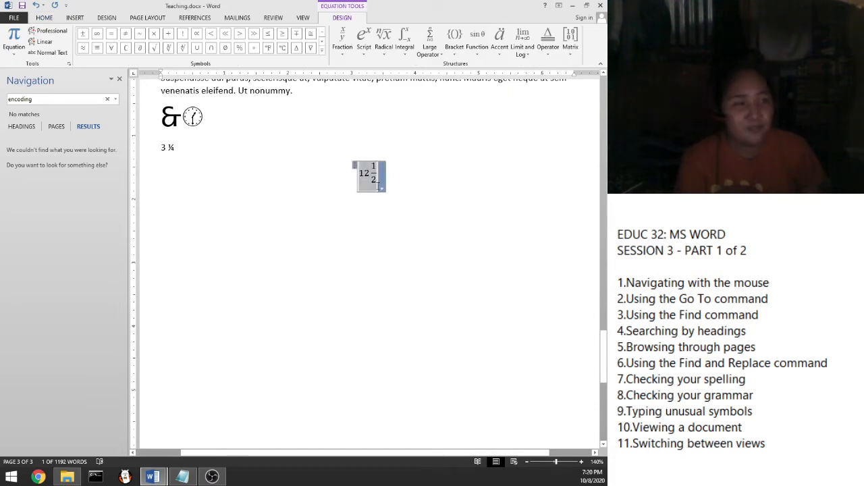
drag(376, 180, 366, 169)
click(405, 178)
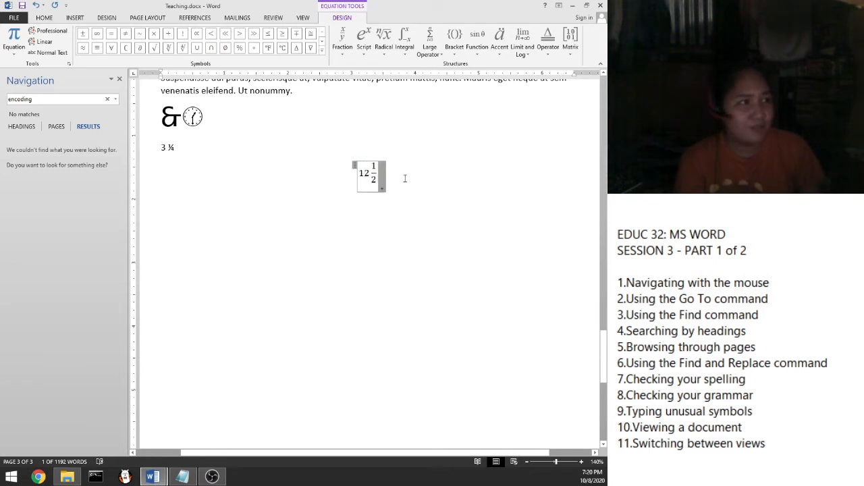
click(407, 180)
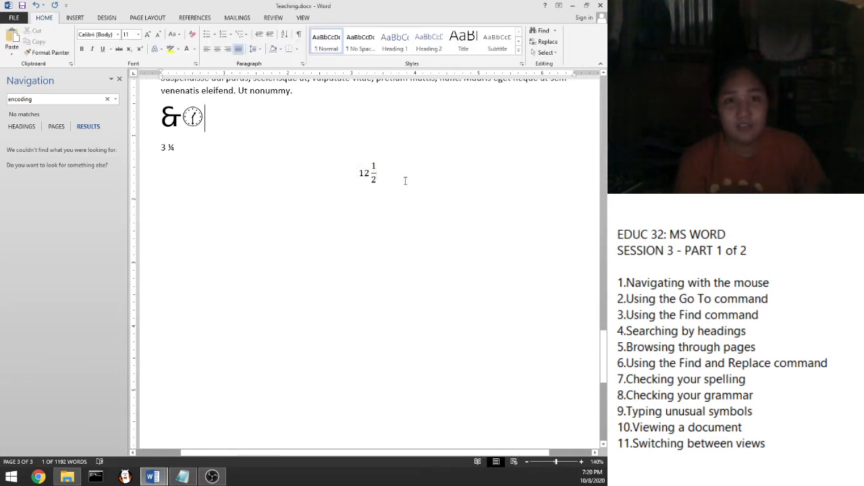
click(373, 172)
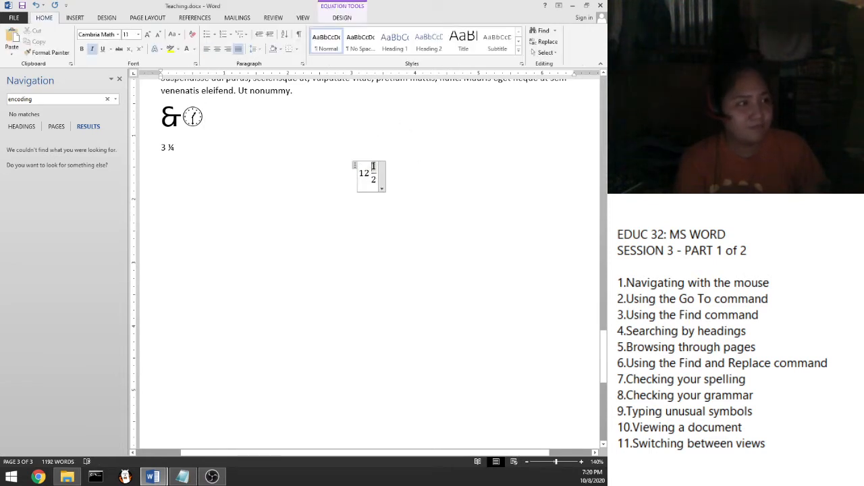
click(381, 188)
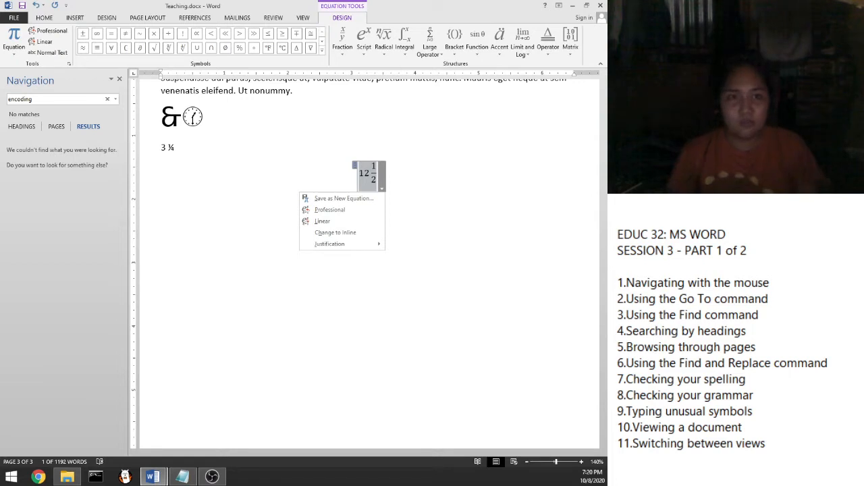
Step: In the lesson notes, highlight topic 10, Viewing a document
click(697, 407)
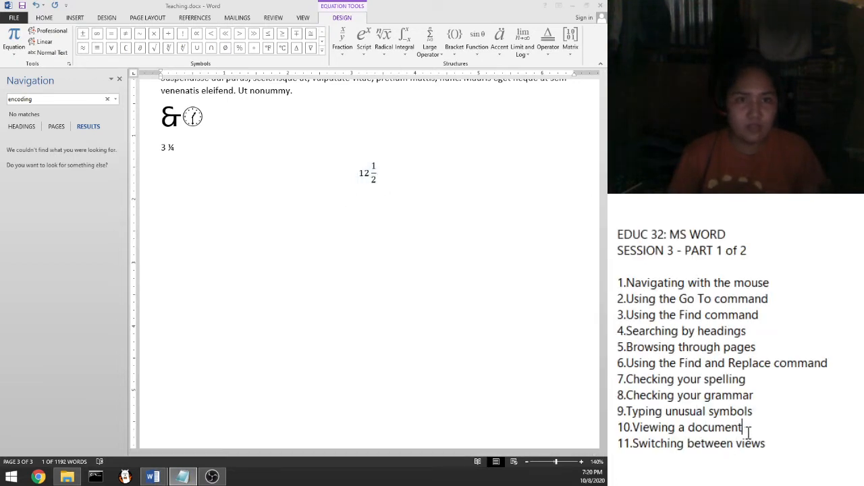
drag(752, 412, 646, 411)
click(668, 428)
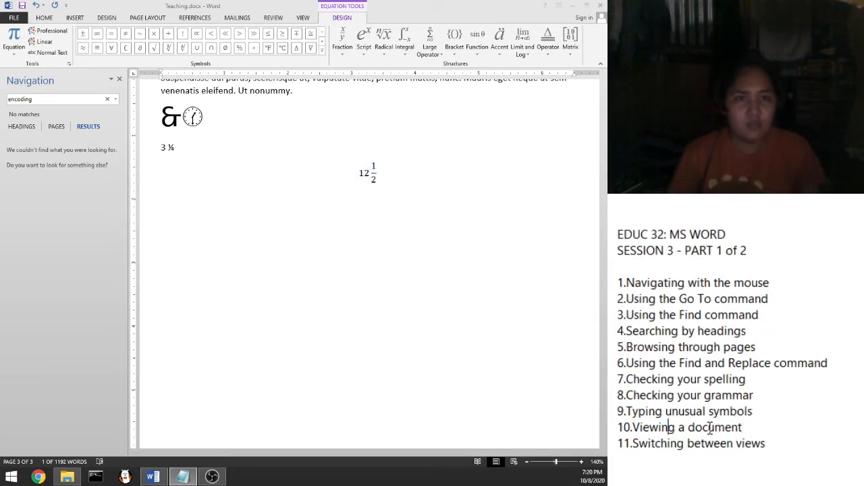
drag(743, 427, 617, 439)
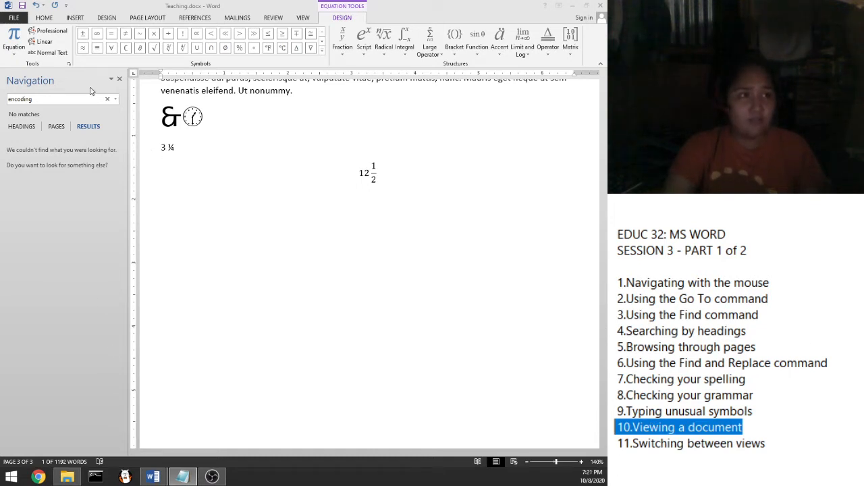
Step: Back in Word, zoom the document out from 140% to 90%
click(150, 19)
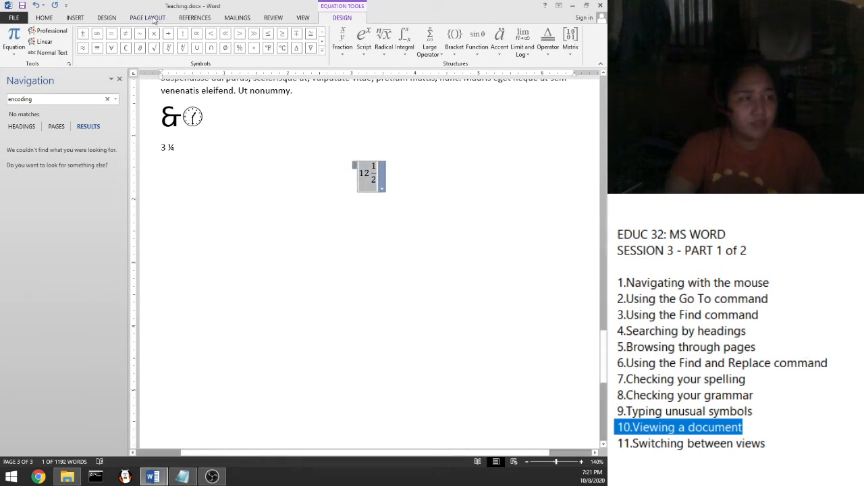
click(154, 18)
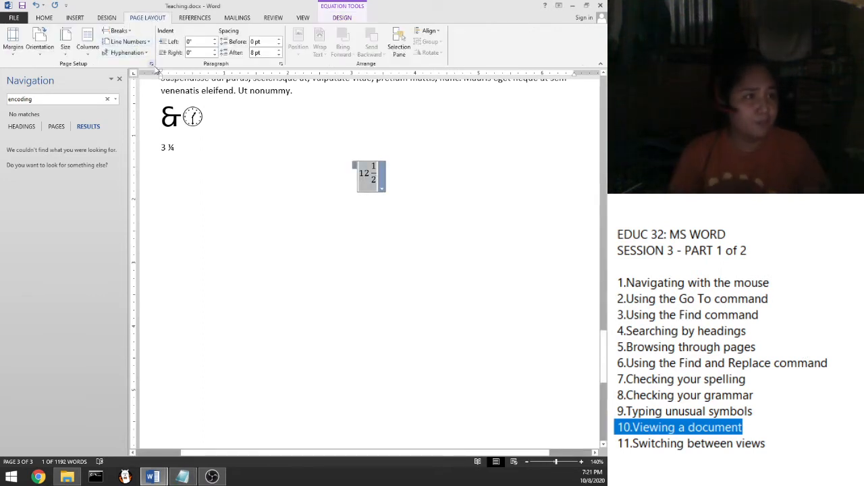
scroll(212, 203, down, 1)
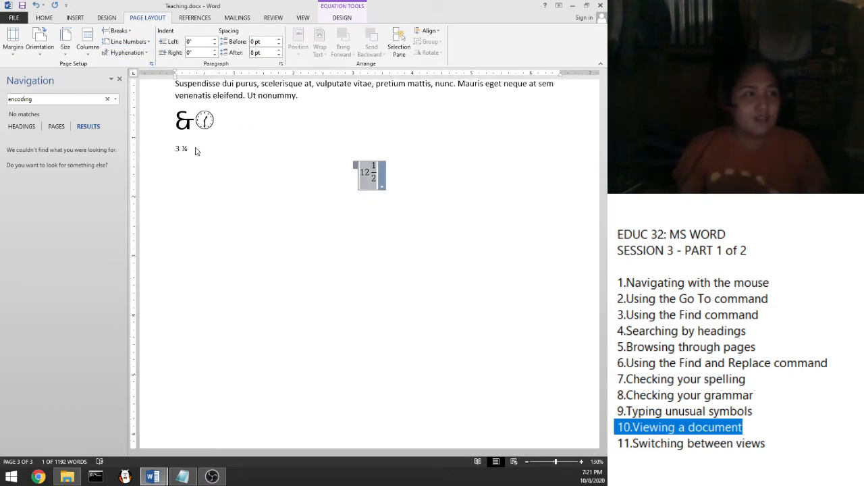
scroll(201, 160, down, 3)
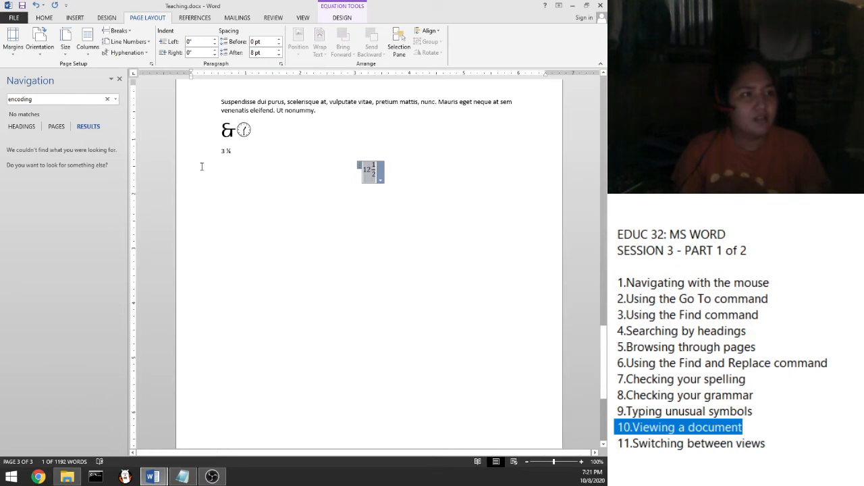
scroll(201, 166, down, 1)
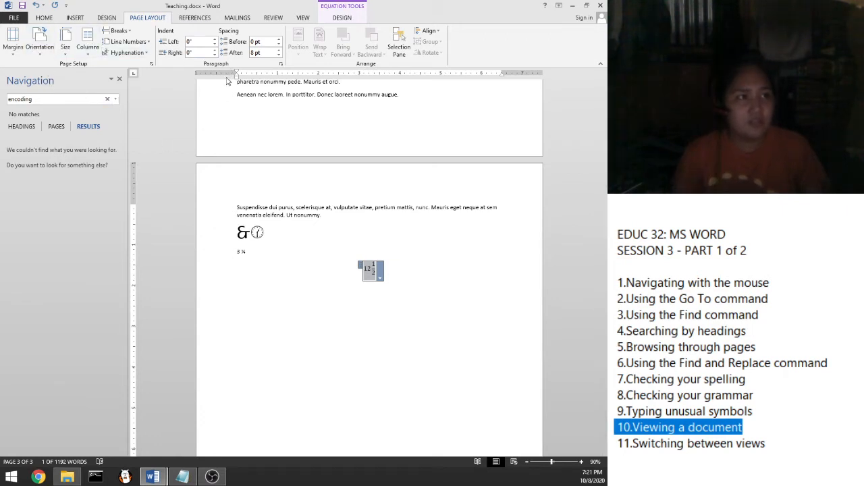
Step: On the View tab, collapse the ribbon with Ctrl+F1, then show the commands again
click(303, 18)
key(ctrl+F1)
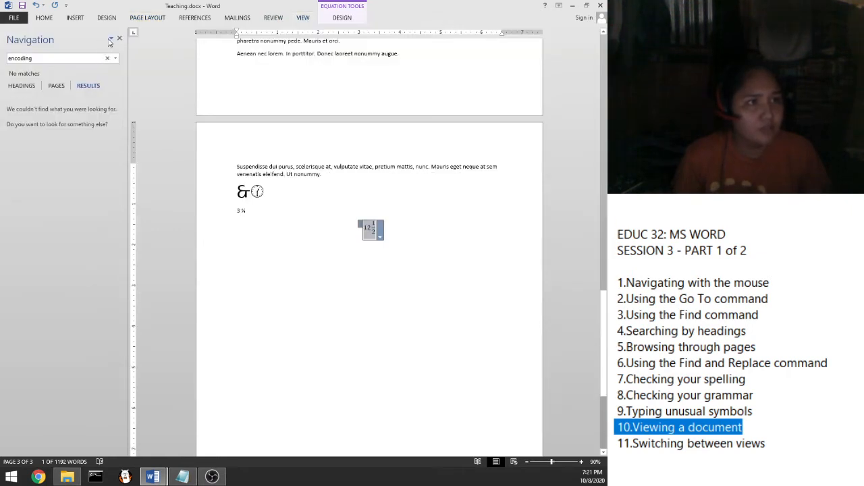
click(558, 5)
click(519, 87)
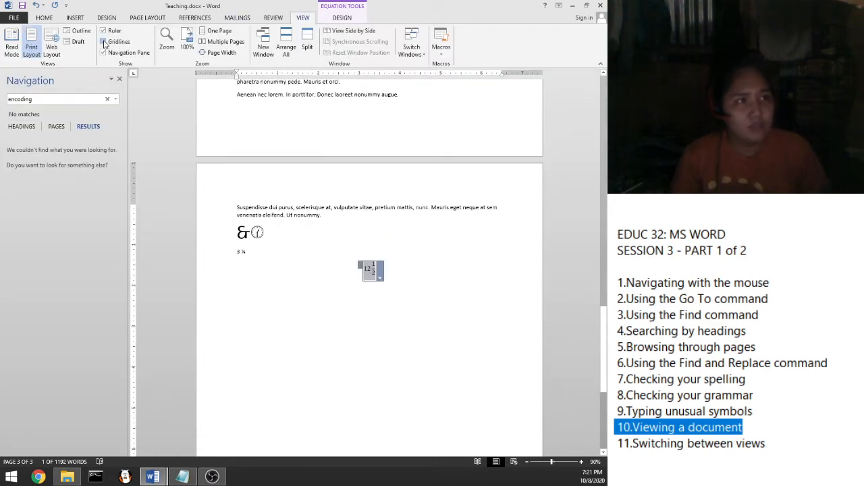
Step: Tick Gridlines on the View tab to overlay a grid on the pages
click(104, 42)
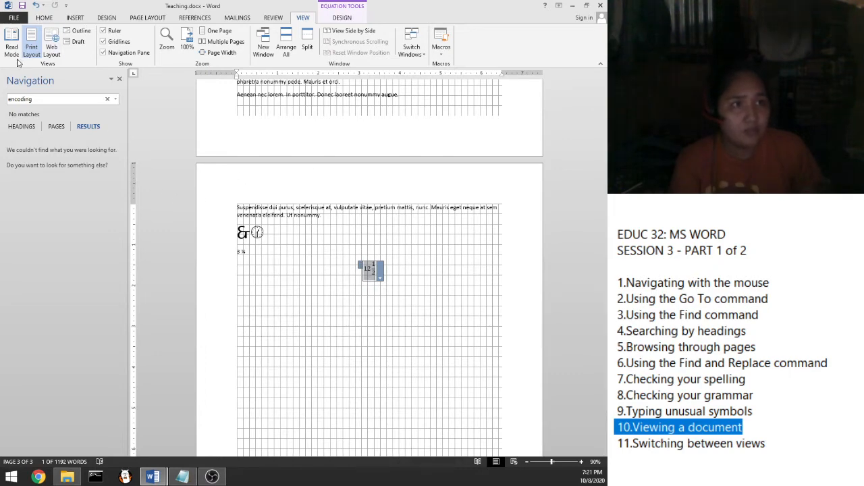
click(149, 19)
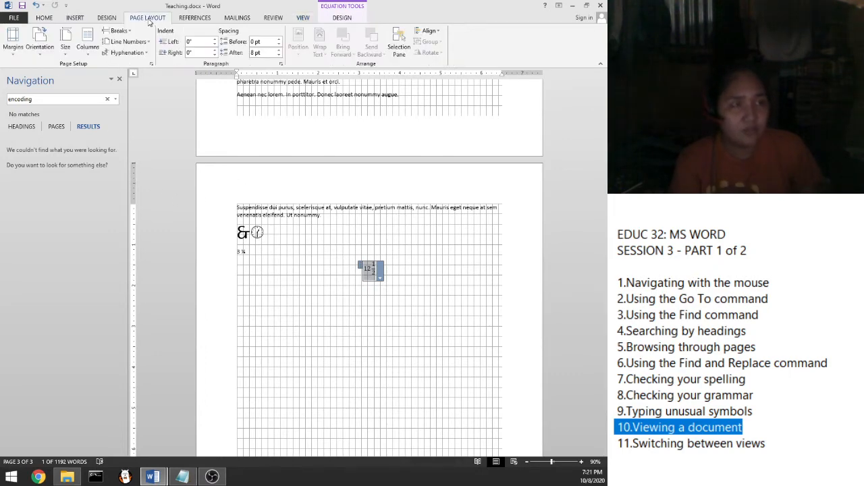
Step: Apply Normal 1-inch margins to the document
click(13, 47)
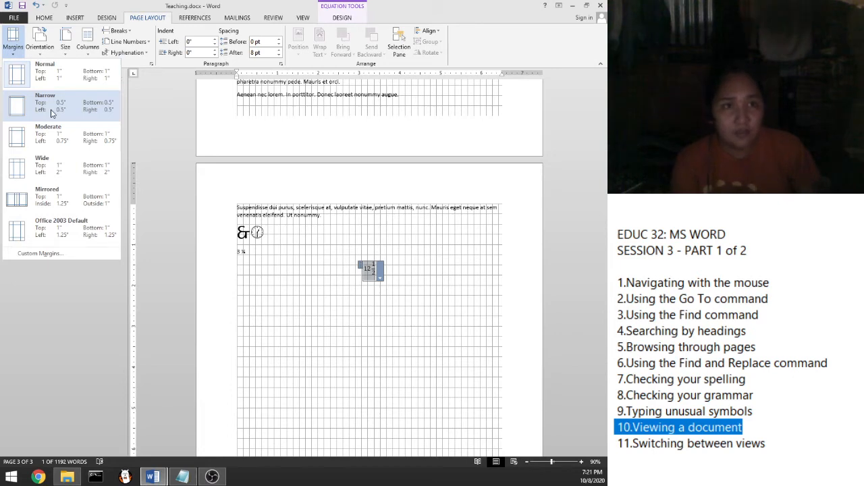
key(Escape)
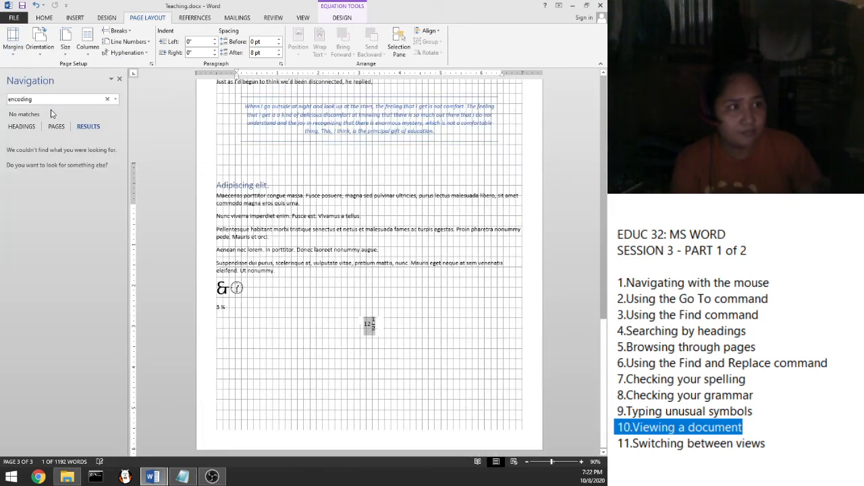
scroll(288, 248, up, 2)
scroll(286, 247, up, 4)
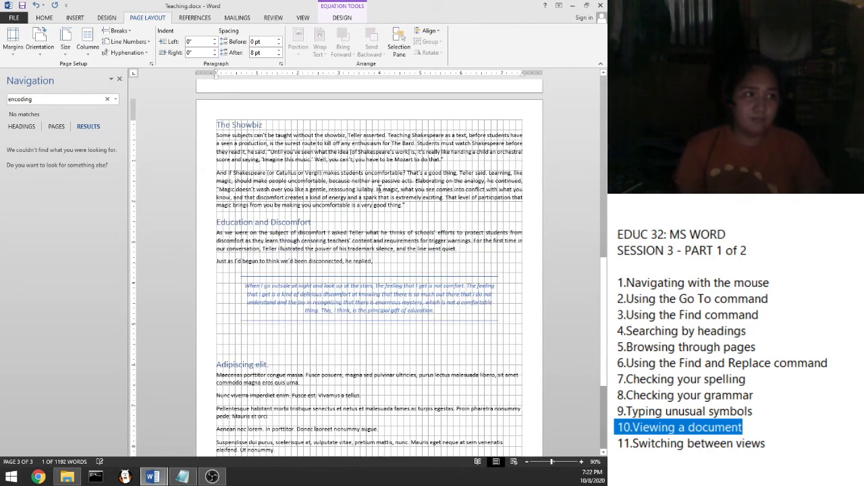
scroll(378, 188, down, 1)
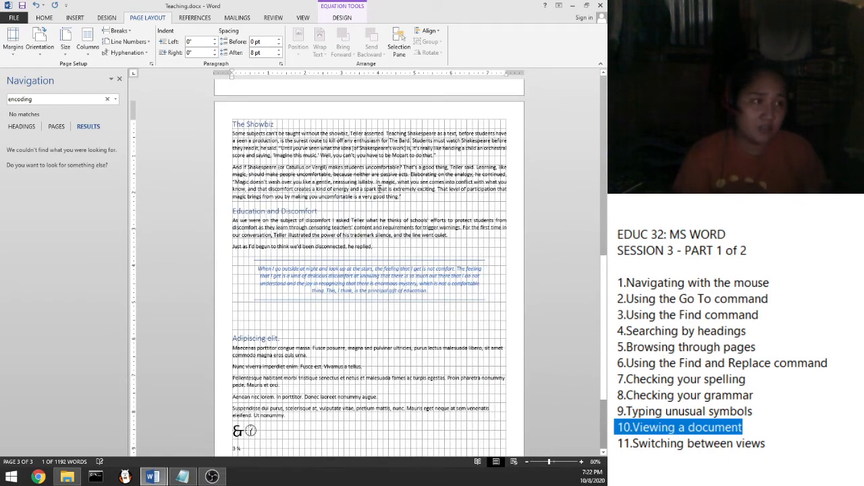
scroll(379, 188, down, 2)
scroll(379, 189, up, 5)
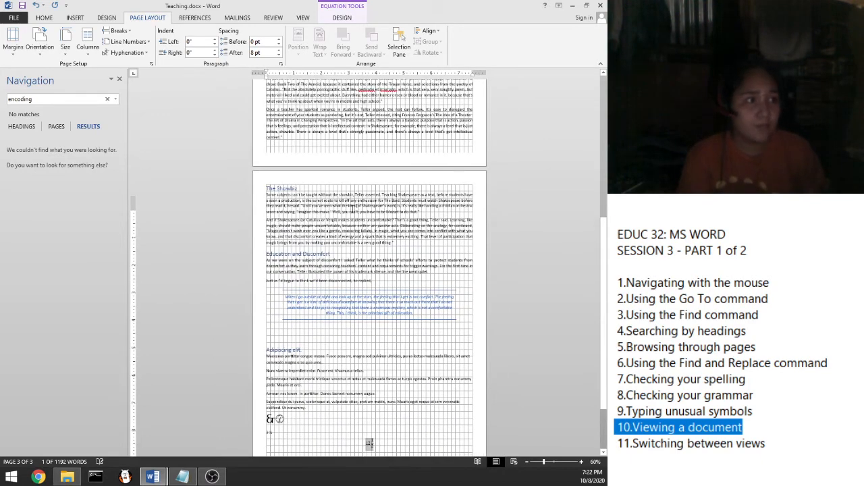
scroll(349, 197, up, 3)
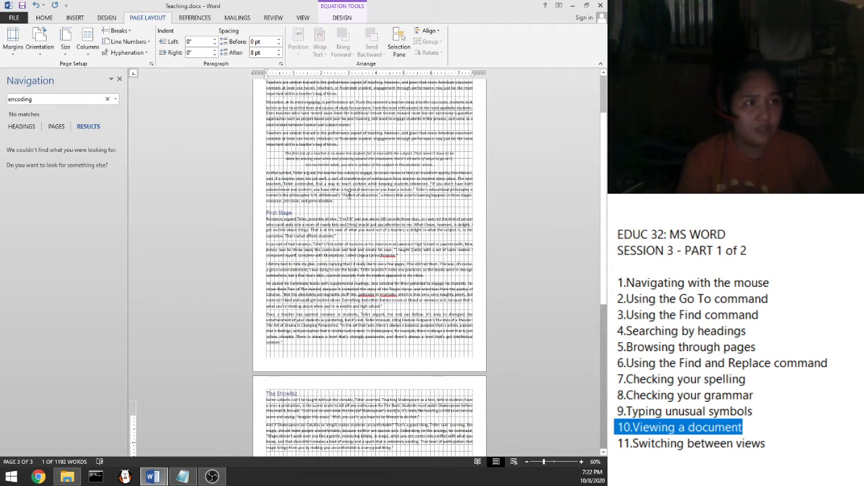
click(12, 42)
click(27, 76)
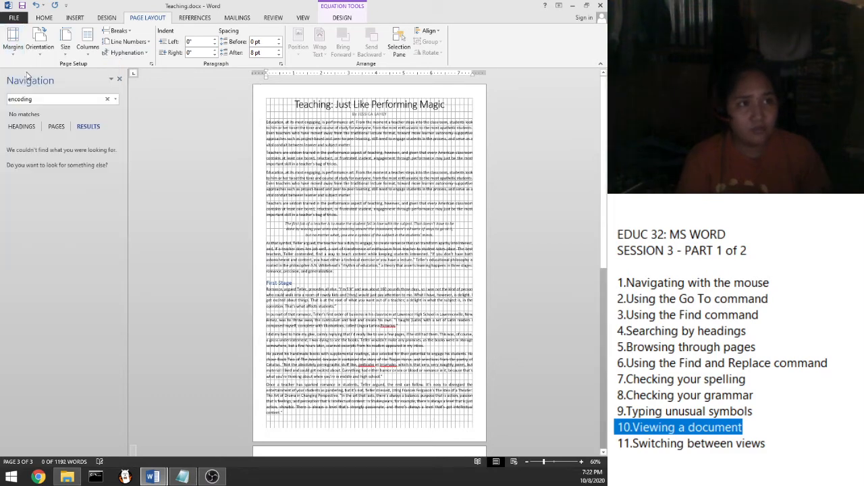
scroll(212, 156, down, 10)
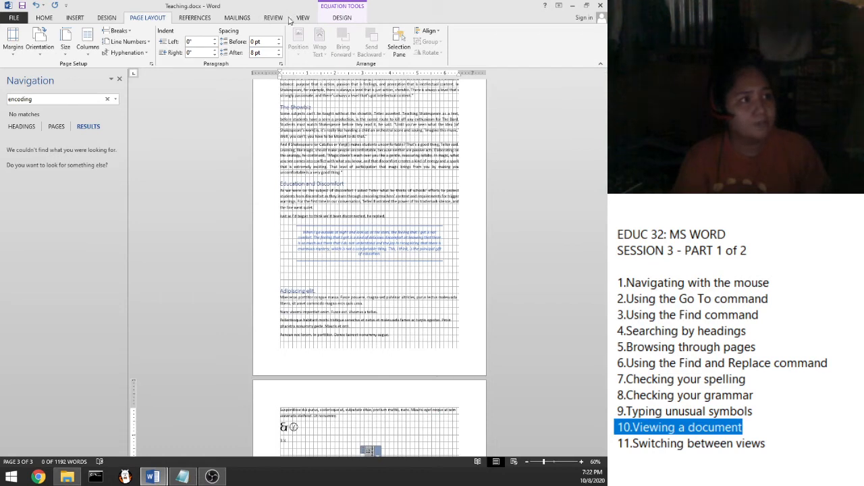
Step: Untick Gridlines on the View tab and open the paper Size list
click(328, 19)
click(304, 19)
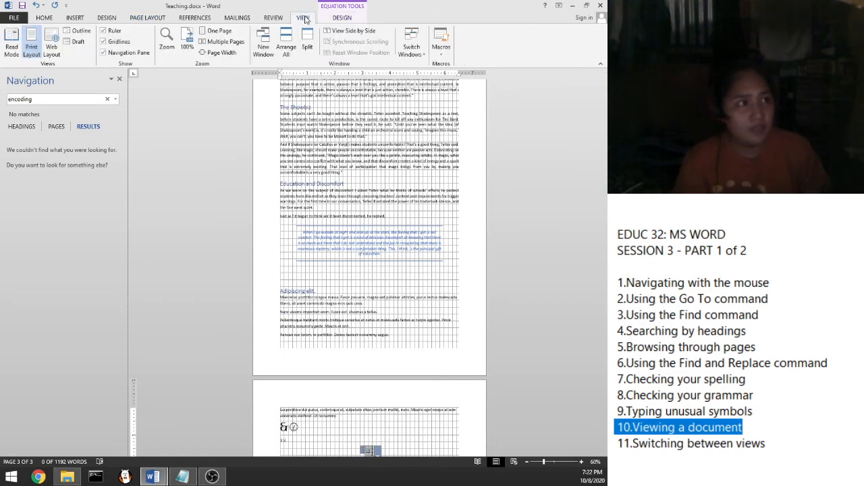
click(119, 43)
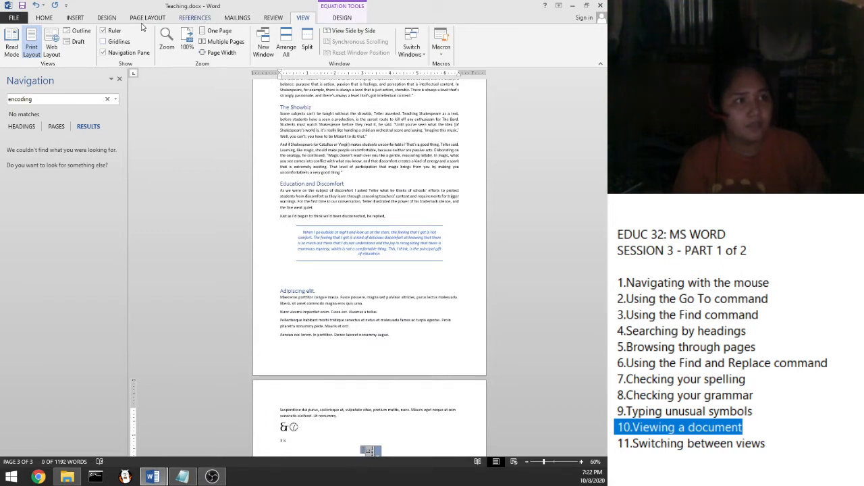
click(146, 18)
click(66, 54)
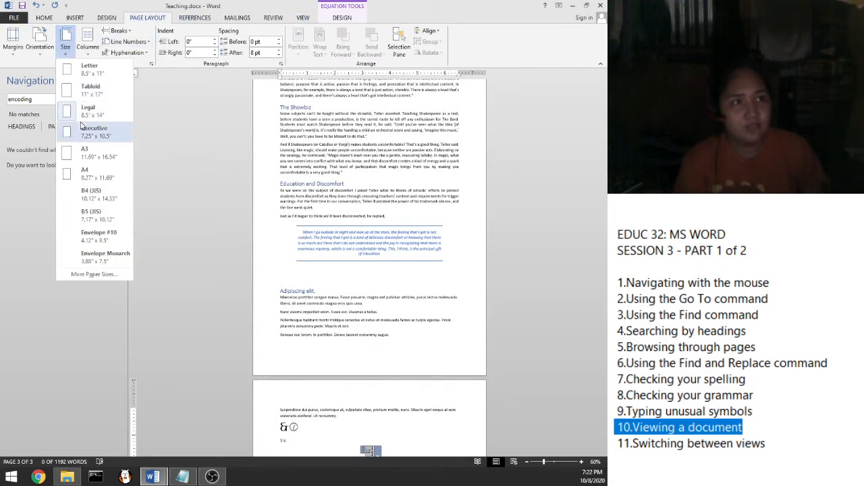
Step: Confirm the custom 8.5 × 13 inch paper size and review orientation options, keeping portrait
click(113, 277)
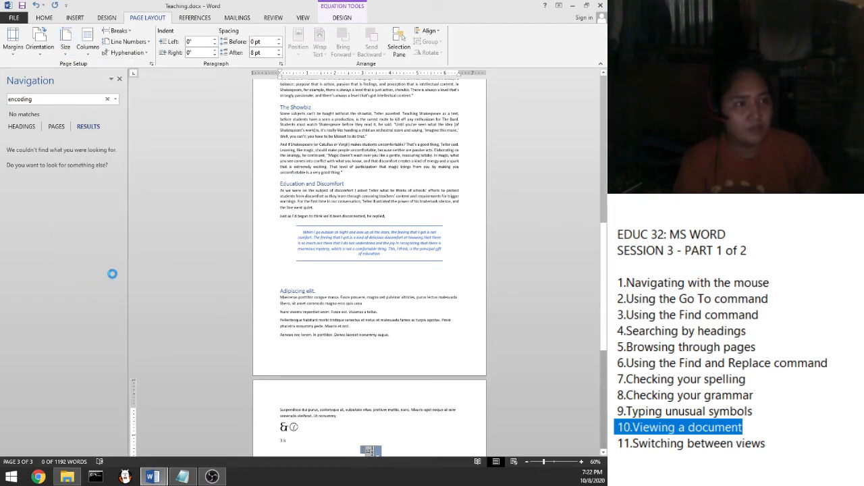
click(252, 165)
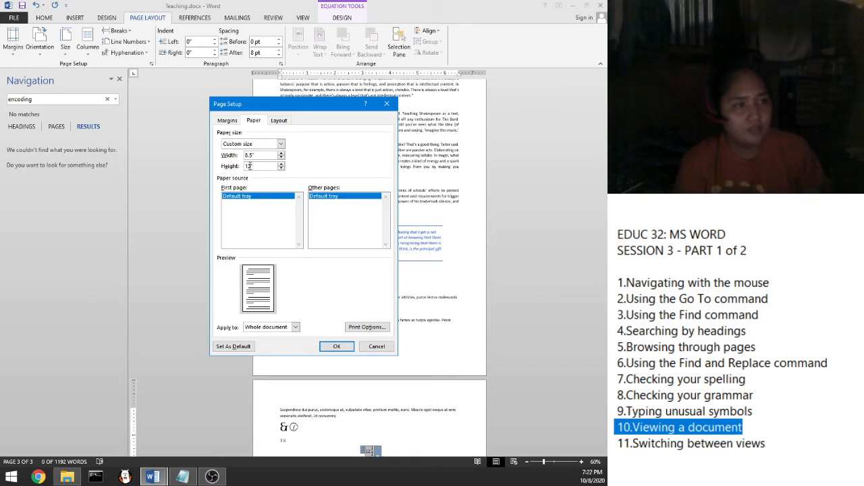
click(337, 346)
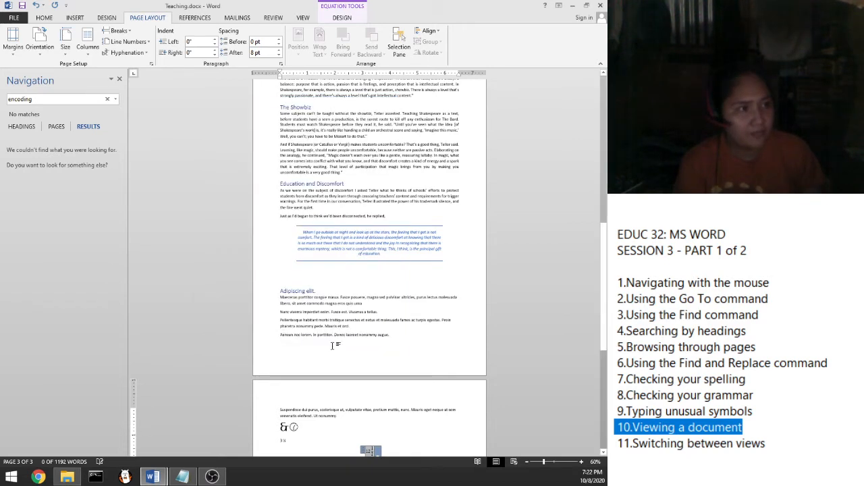
click(41, 53)
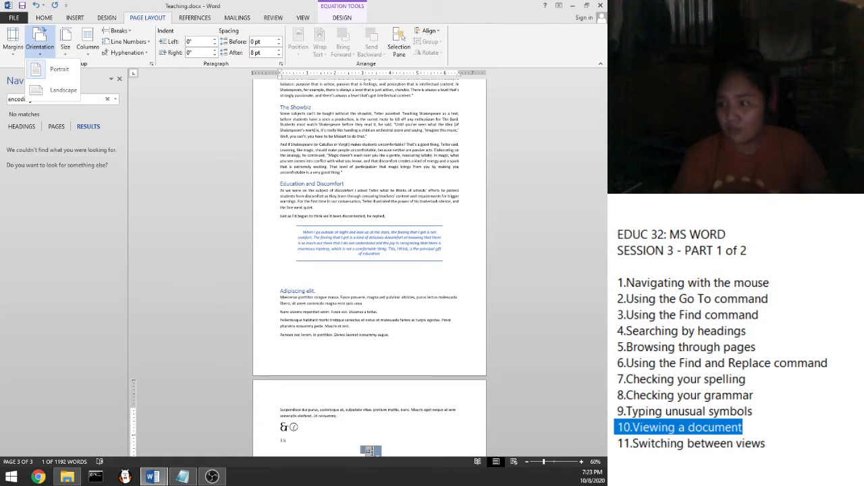
click(582, 164)
click(303, 18)
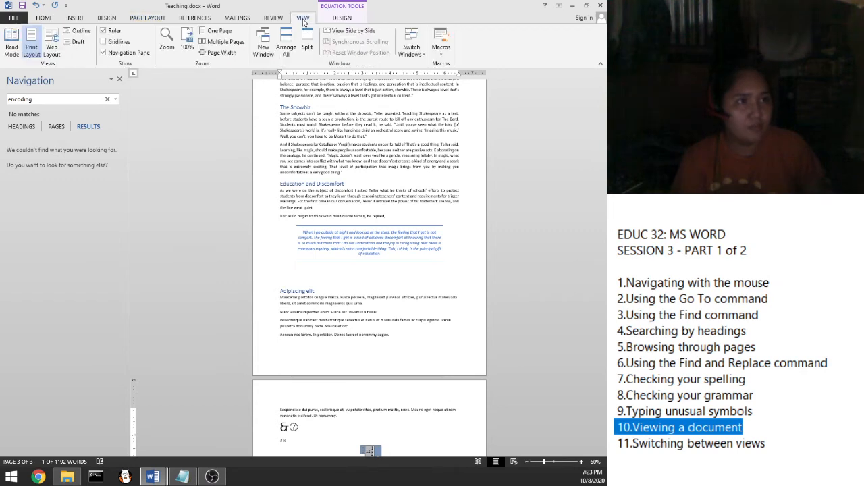
click(12, 50)
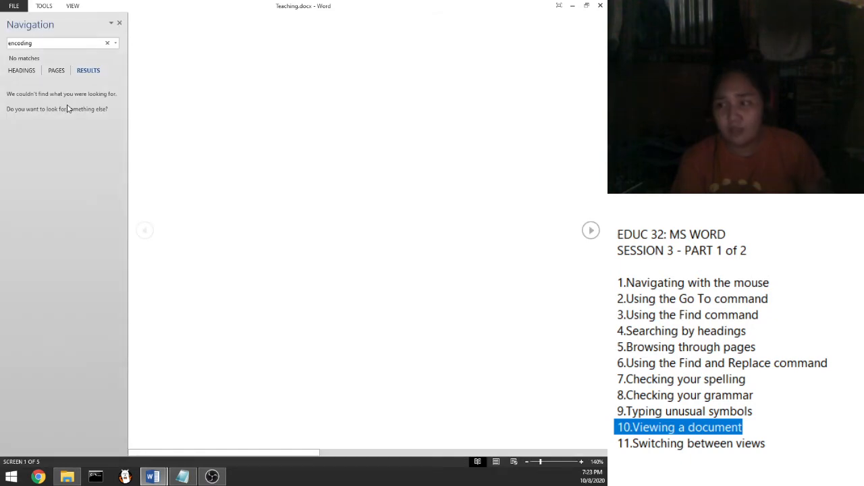
click(145, 231)
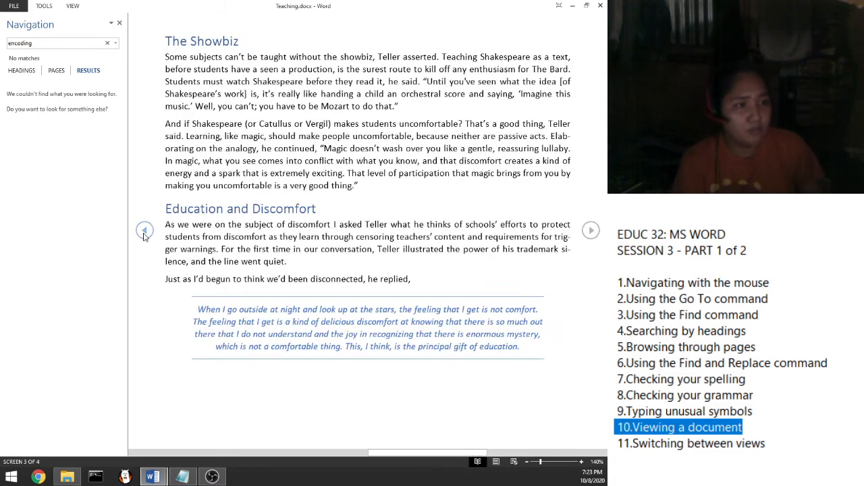
click(145, 231)
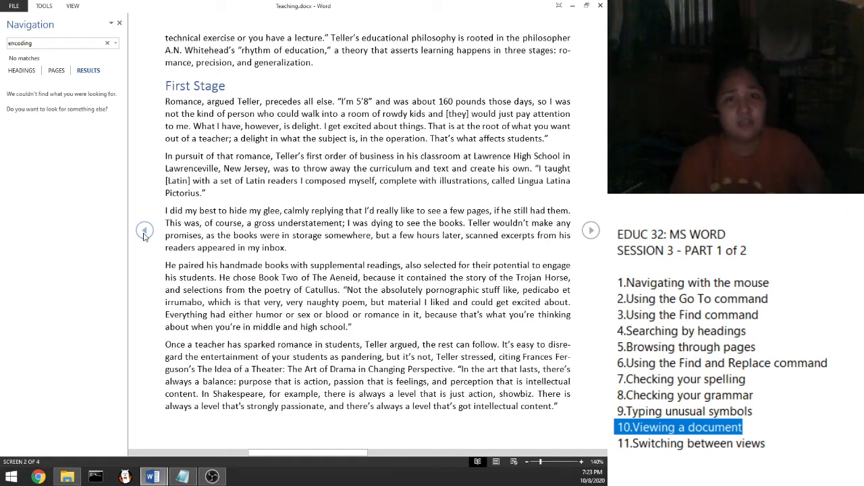
click(143, 232)
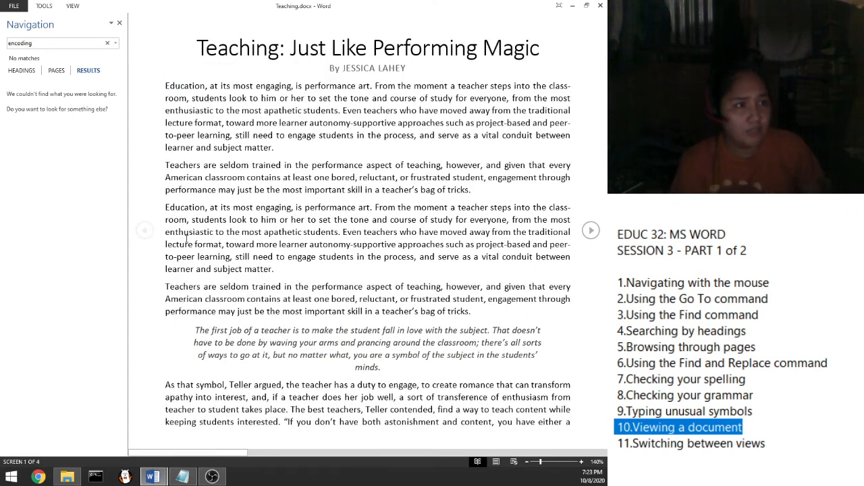
click(592, 231)
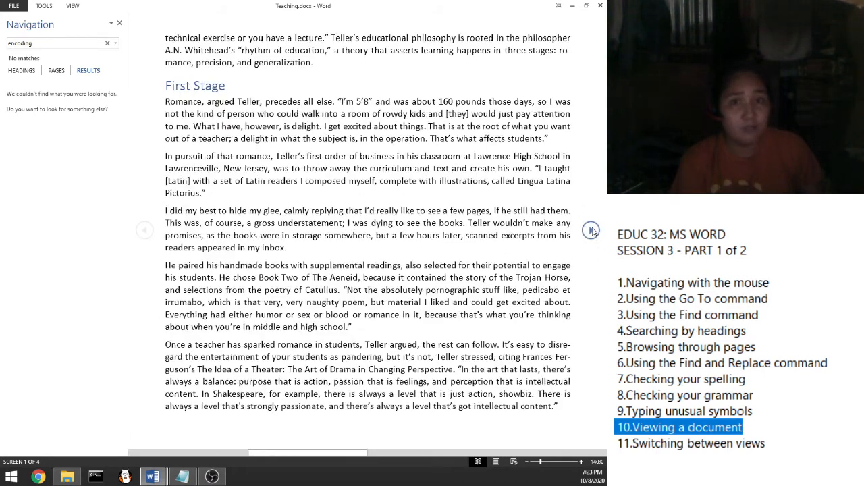
click(591, 231)
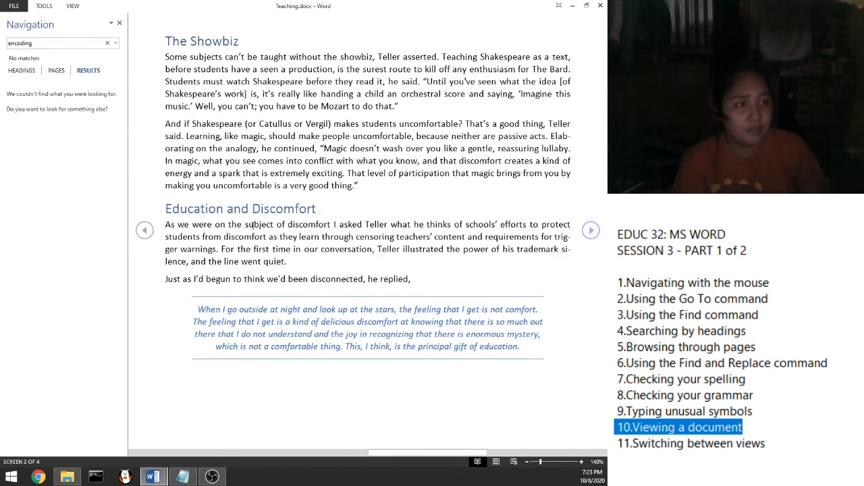
click(144, 232)
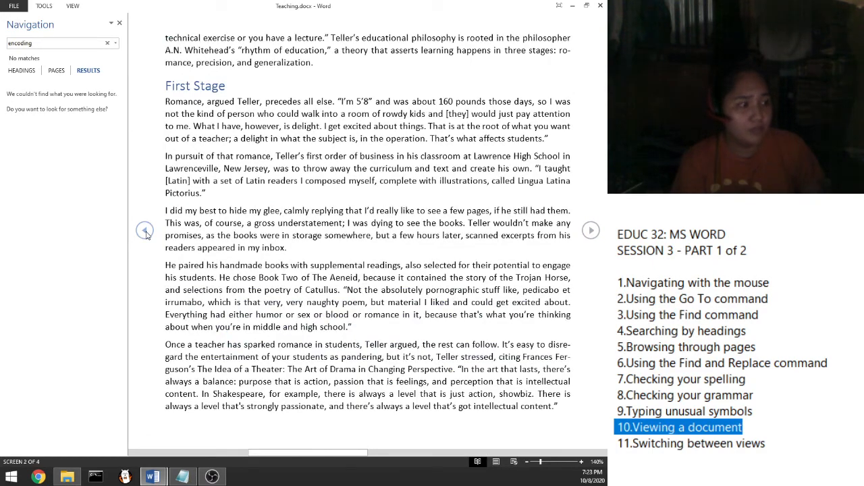
click(497, 462)
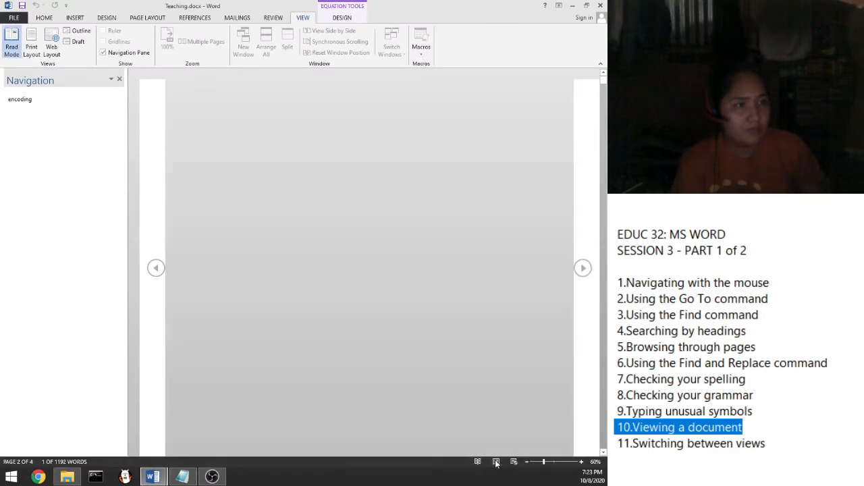
Step: Hide the Navigation Pane, scroll to the top, and switch to Web Layout
click(119, 80)
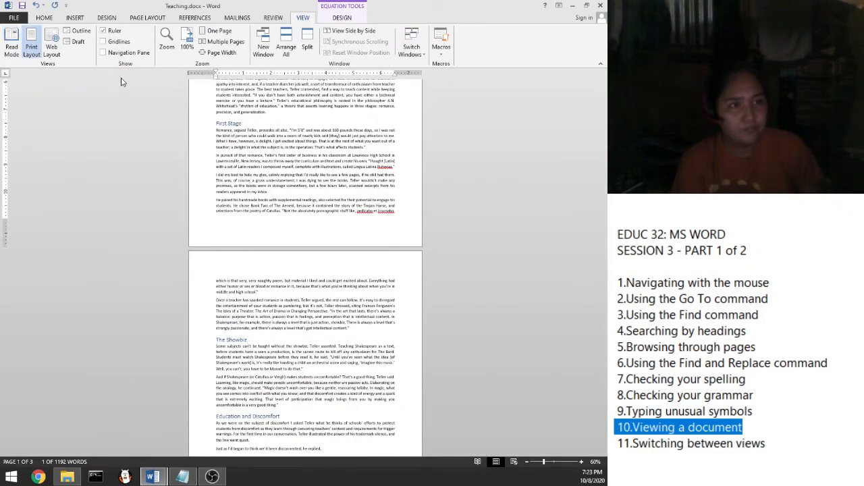
scroll(158, 201, up, 5)
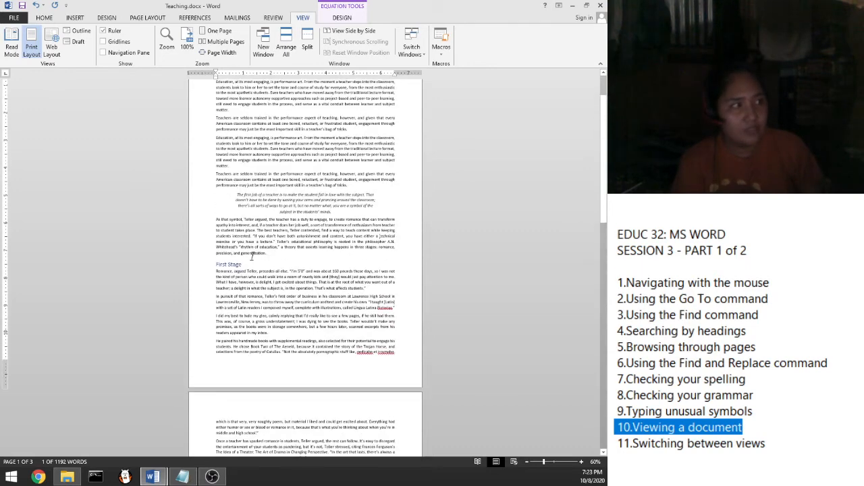
scroll(252, 256, up, 2)
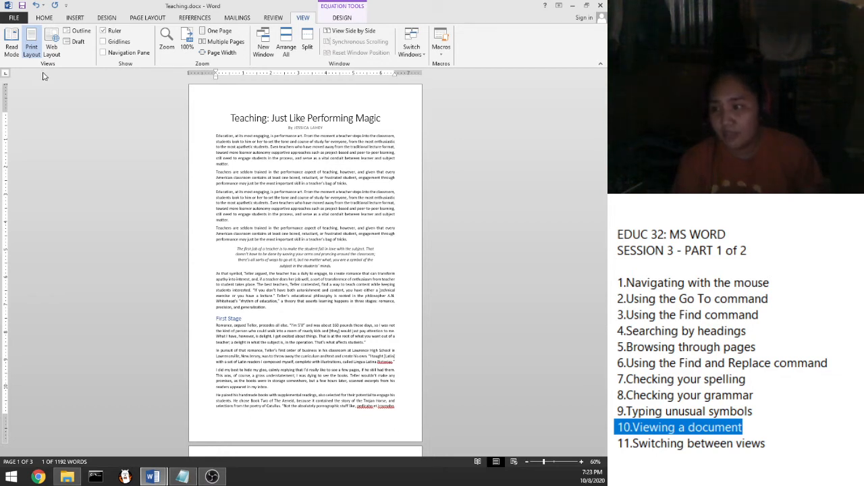
scroll(355, 297, down, 1)
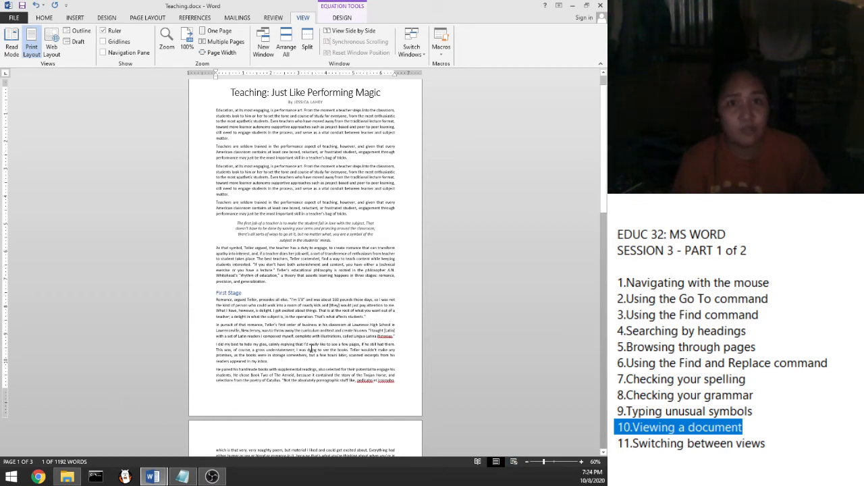
scroll(311, 350, up, 1)
scroll(310, 350, down, 1)
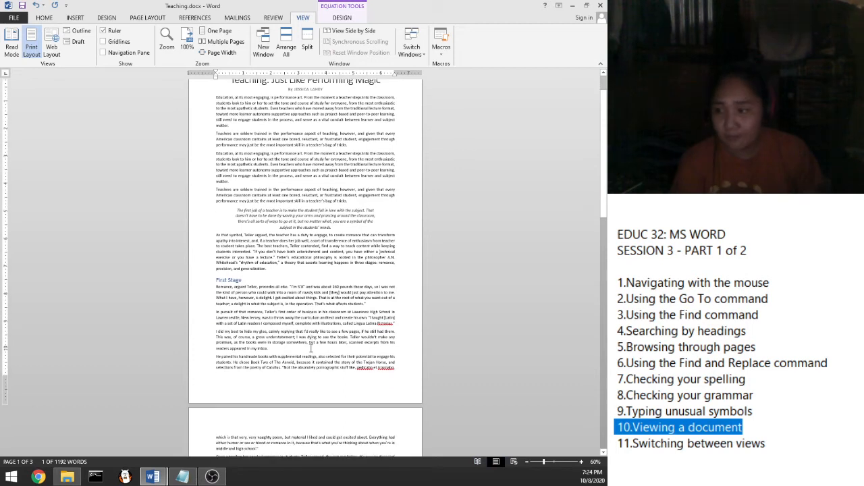
click(52, 46)
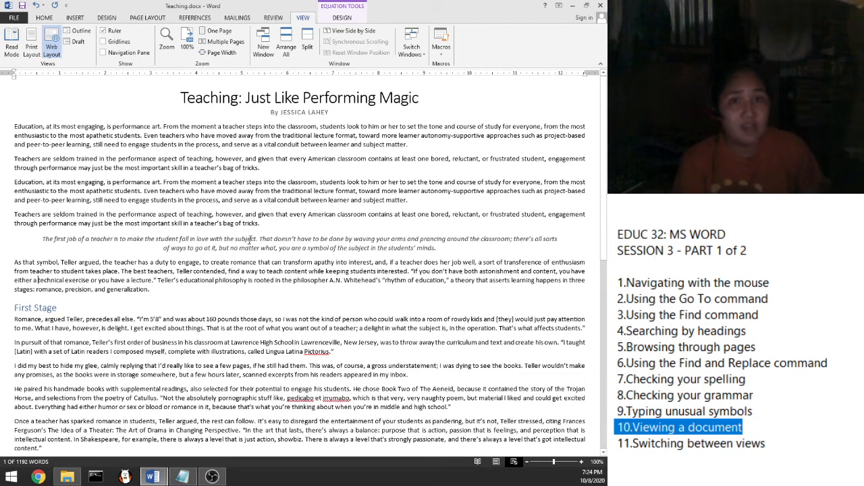
Step: Scroll back to the top of the Web Layout page and return to Print Layout
scroll(250, 240, down, 9)
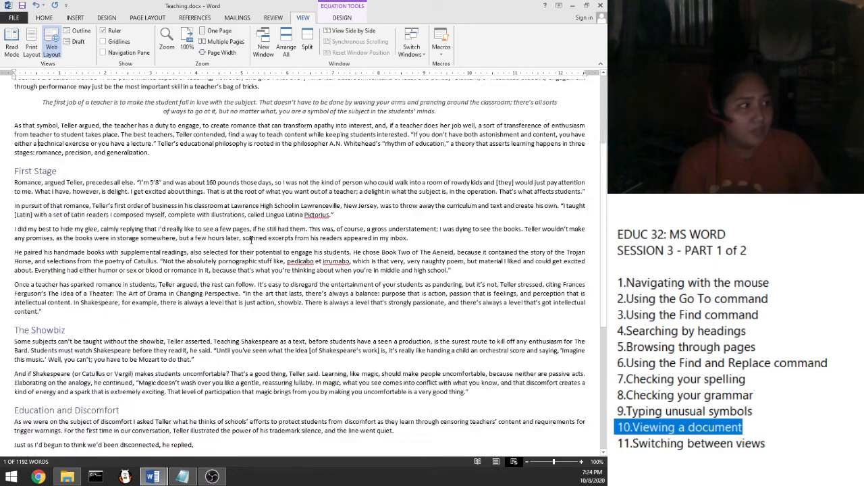
scroll(251, 240, up, 7)
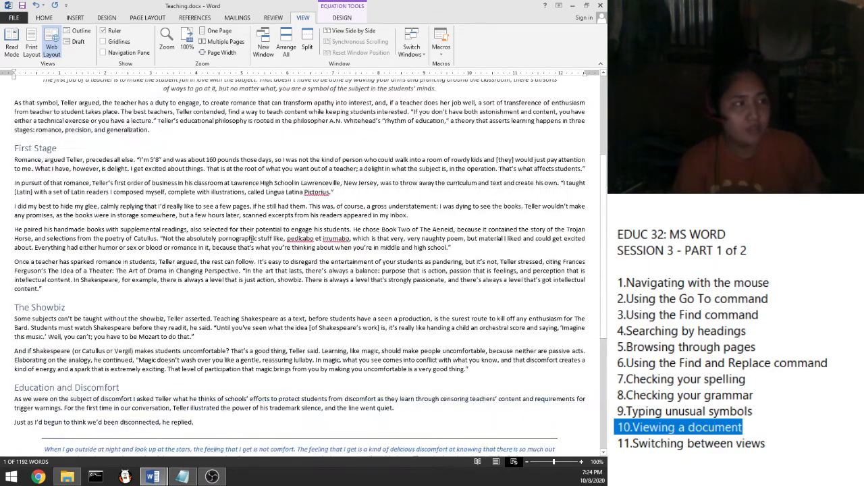
scroll(251, 240, up, 2)
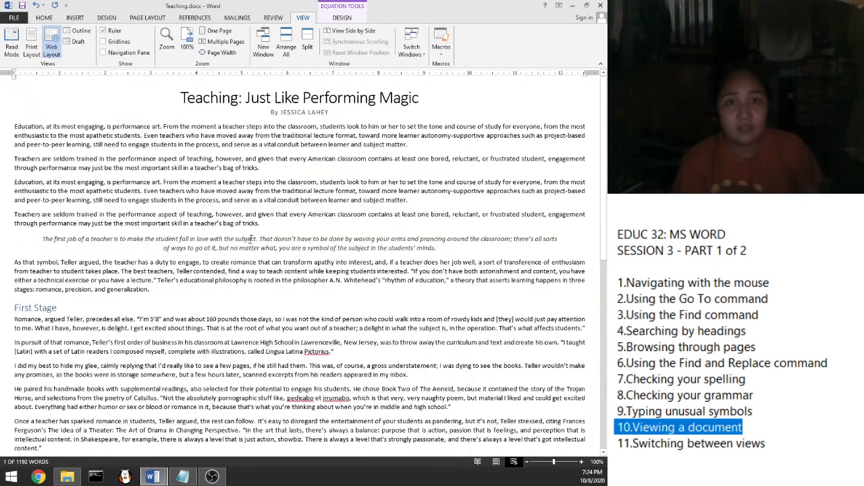
scroll(250, 240, down, 5)
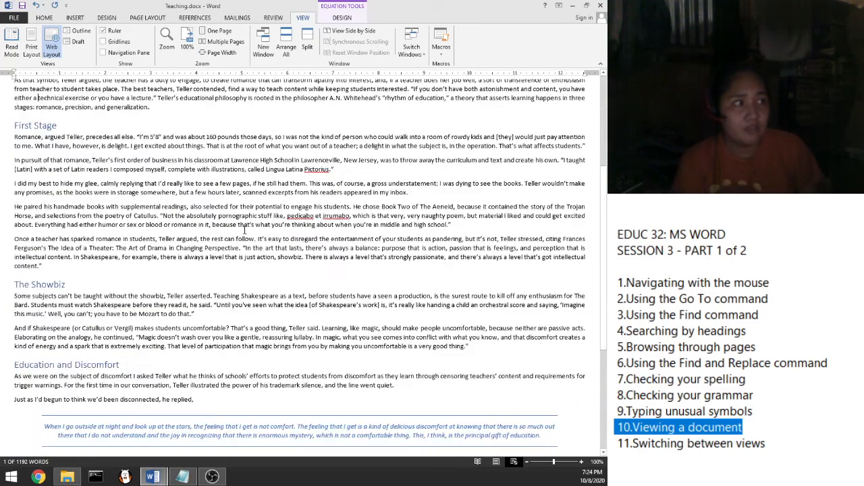
scroll(245, 230, down, 4)
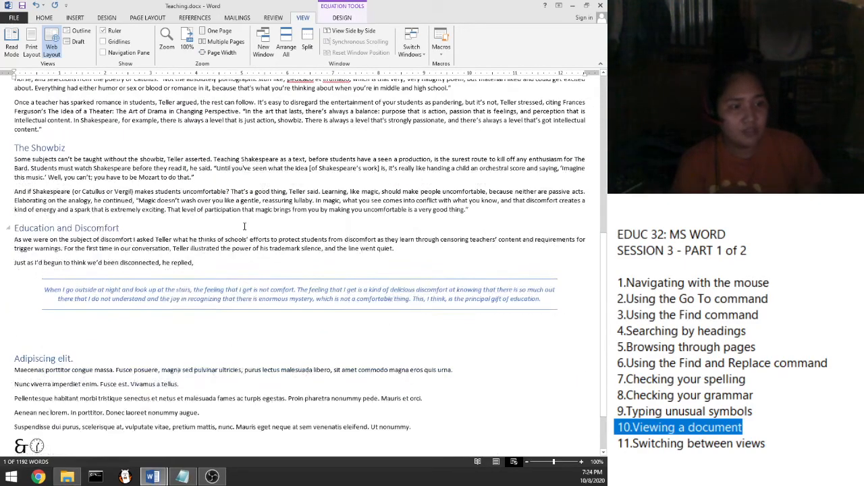
scroll(244, 226, up, 5)
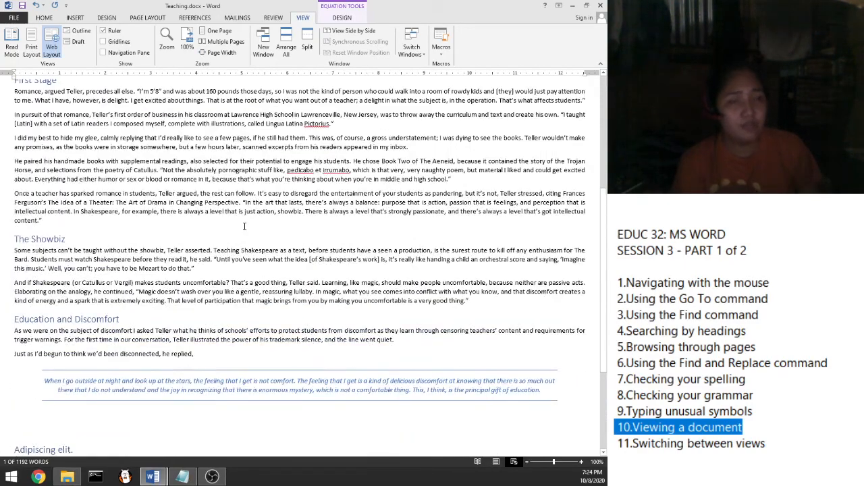
scroll(245, 226, up, 1)
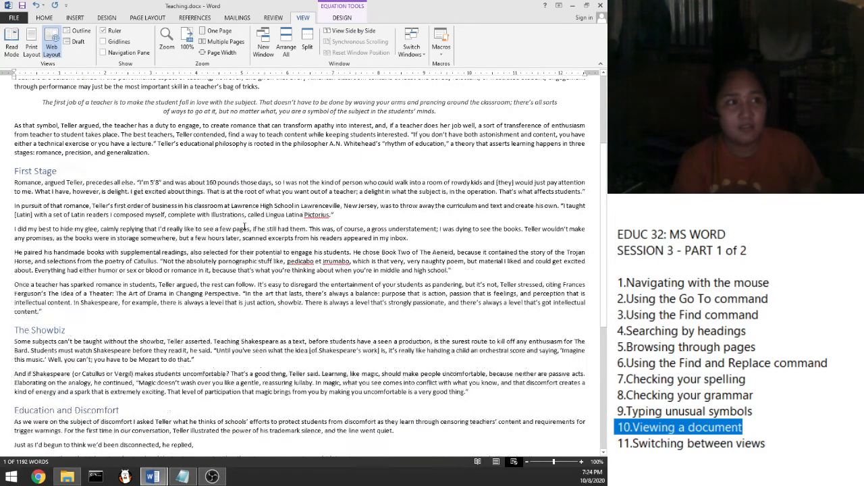
scroll(244, 227, up, 3)
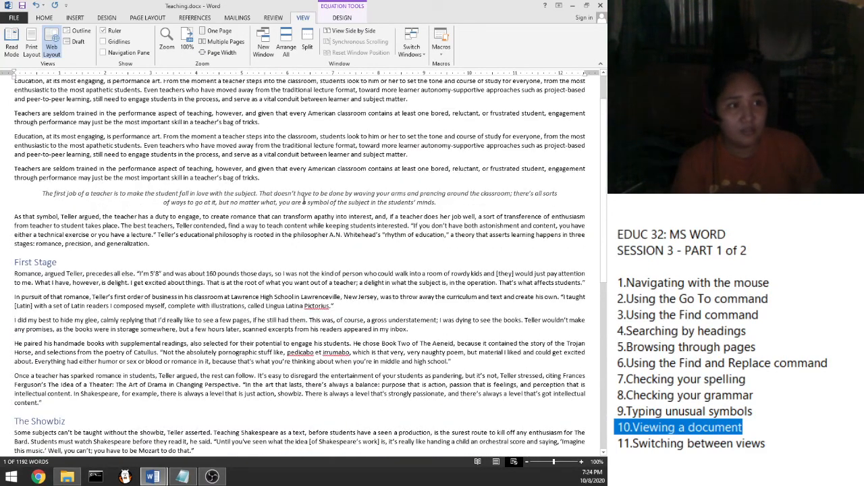
scroll(303, 201, up, 2)
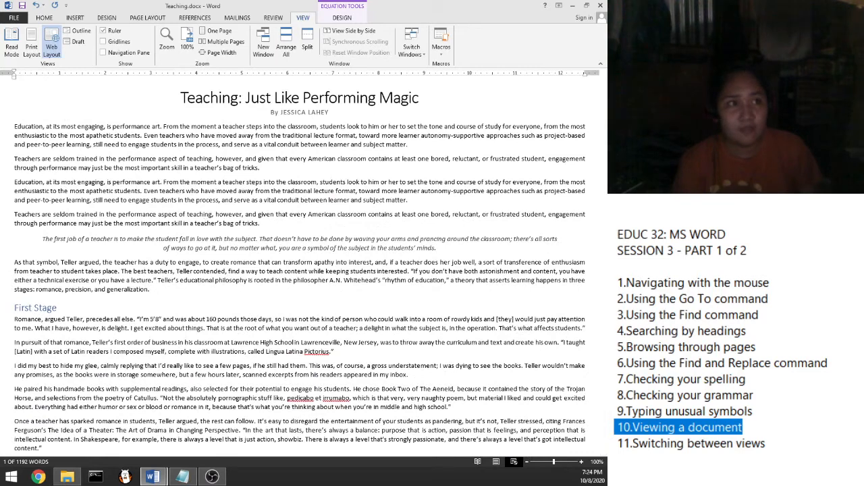
click(39, 54)
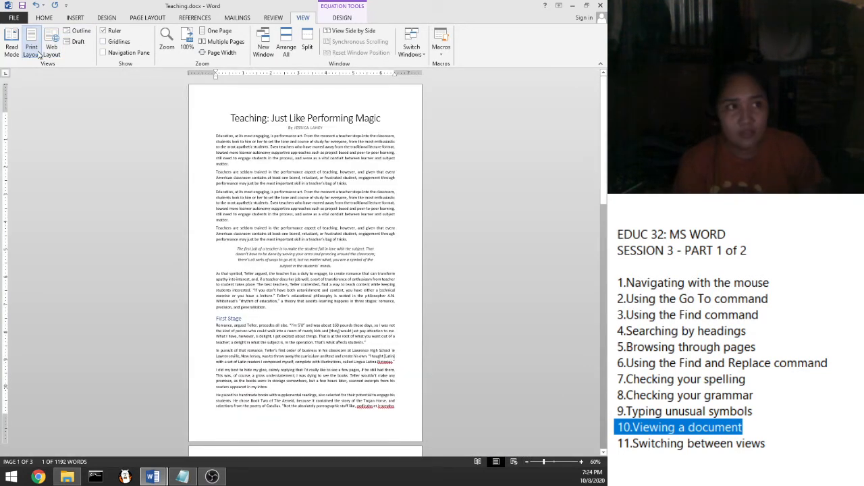
Step: Switch Teaching.docx to Outline view and scroll through its headings
click(80, 32)
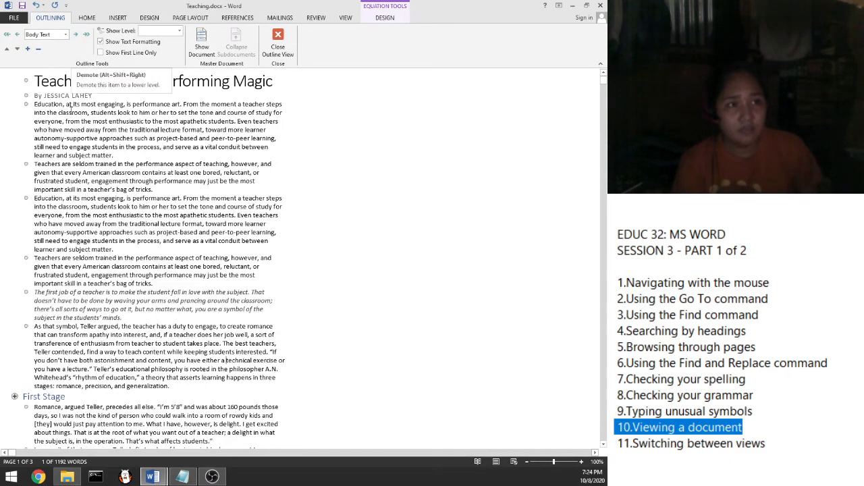
scroll(88, 167, down, 1)
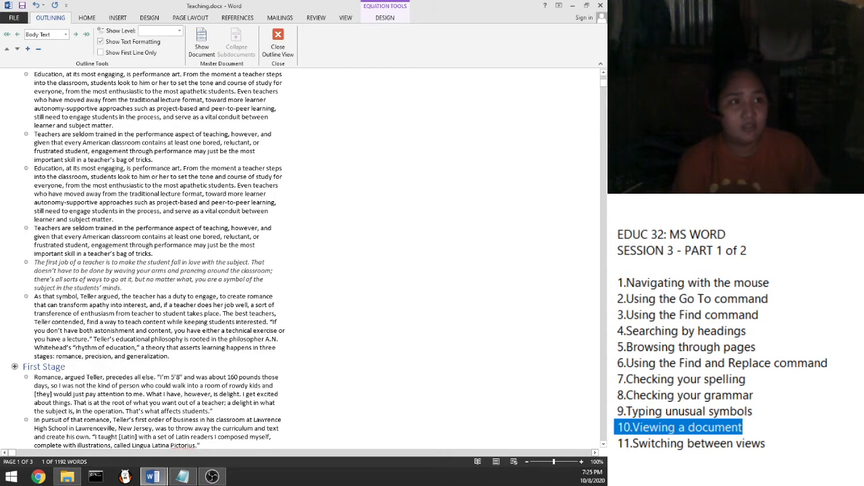
scroll(62, 165, up, 1)
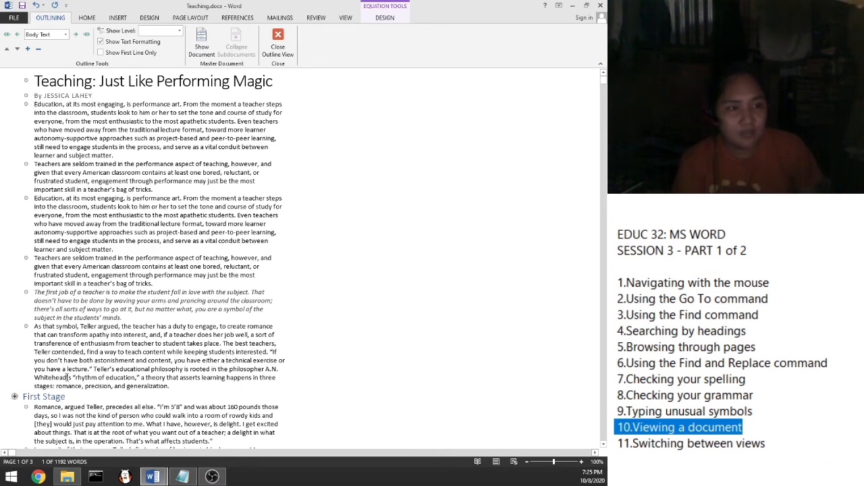
scroll(7, 398, down, 1)
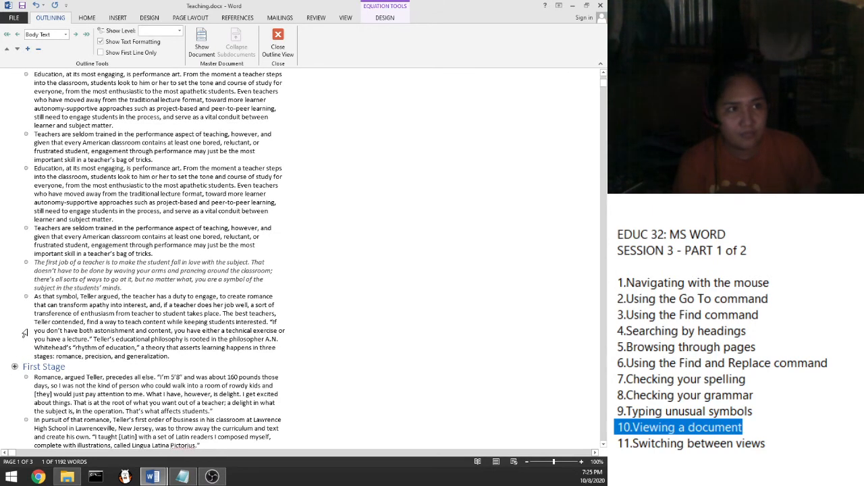
scroll(24, 334, up, 1)
scroll(6, 373, down, 3)
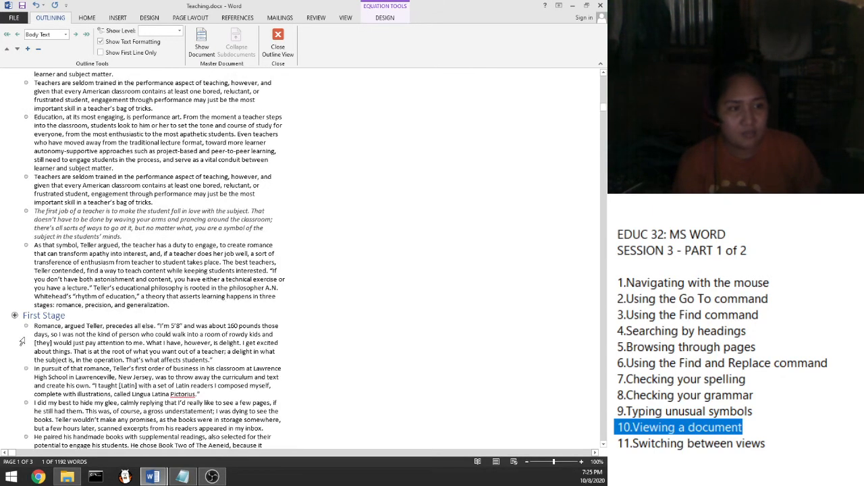
scroll(15, 314, down, 2)
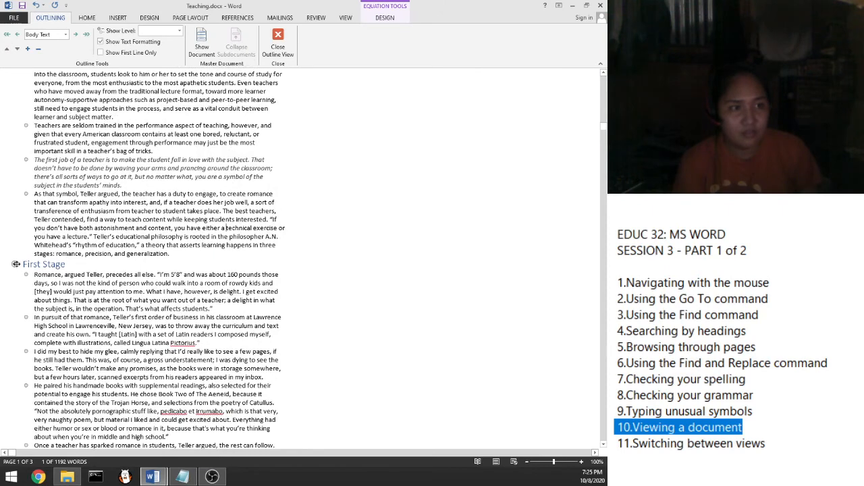
Step: Select the First Stage, The Showbiz and Education and Discomfort sections by their outline symbols
click(13, 264)
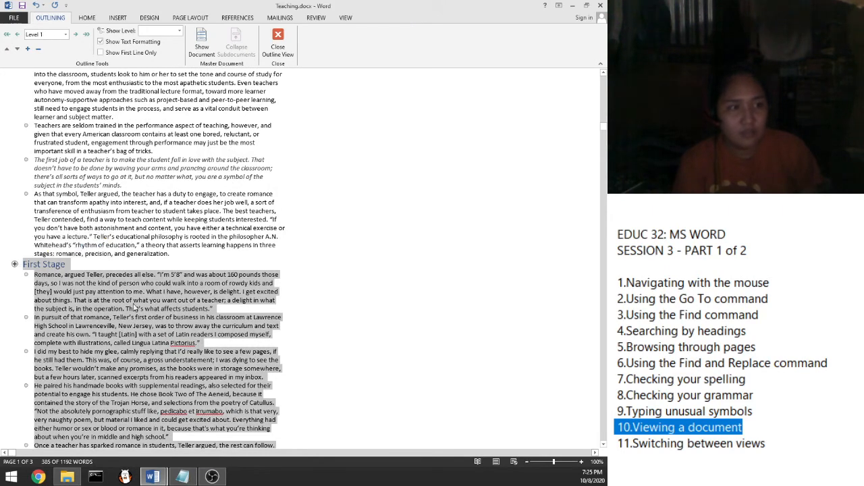
scroll(134, 307, down, 4)
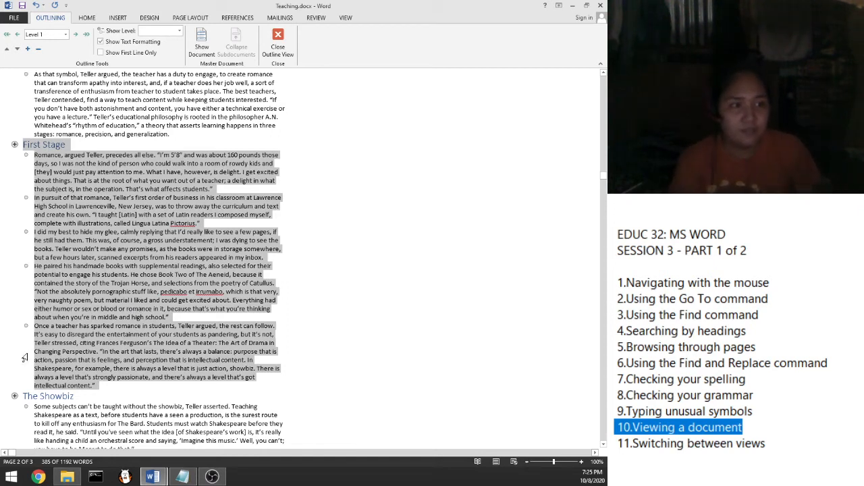
scroll(23, 353, down, 3)
click(14, 315)
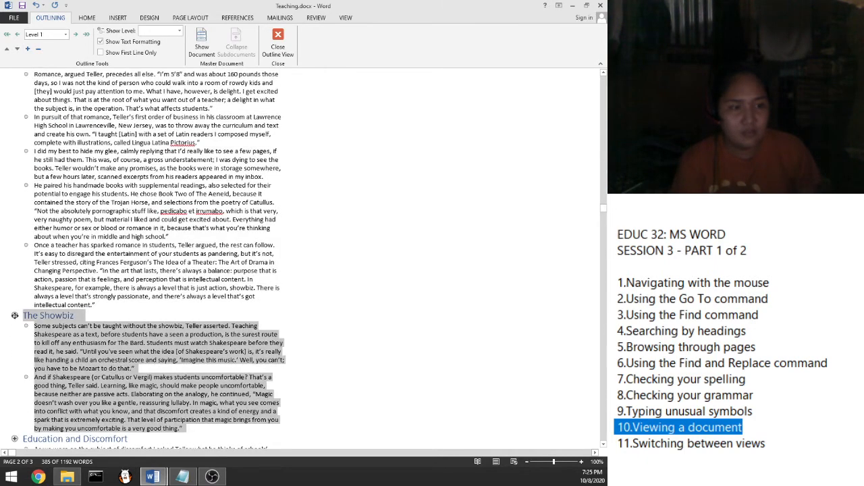
click(28, 326)
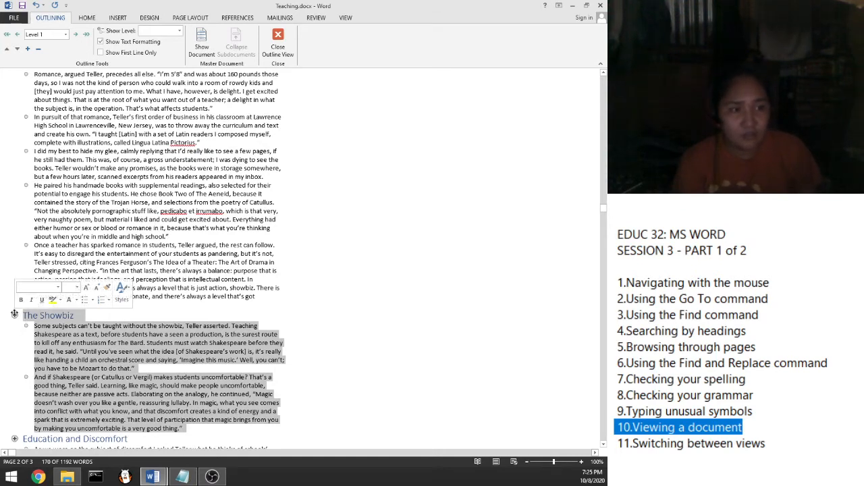
scroll(29, 320, down, 3)
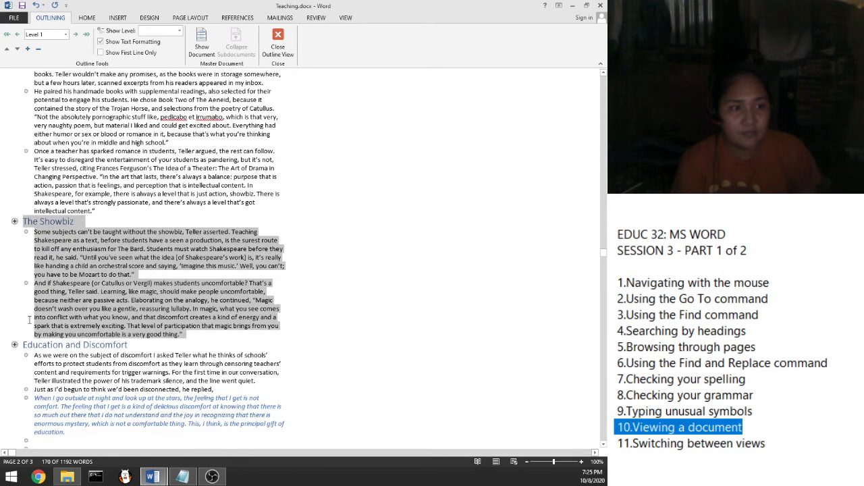
scroll(29, 321, down, 1)
click(14, 318)
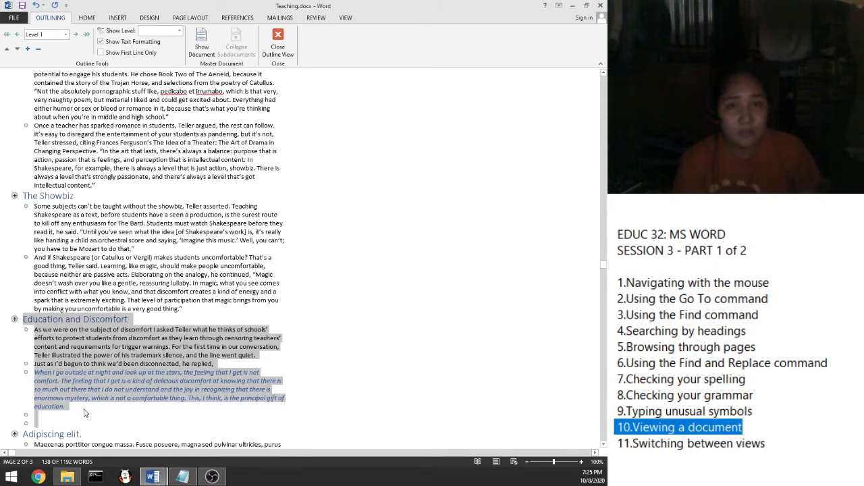
click(135, 249)
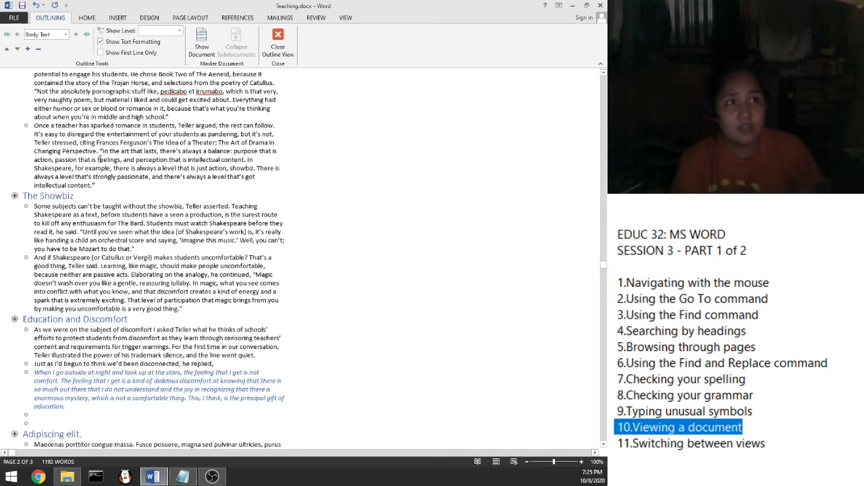
scroll(175, 169, up, 1)
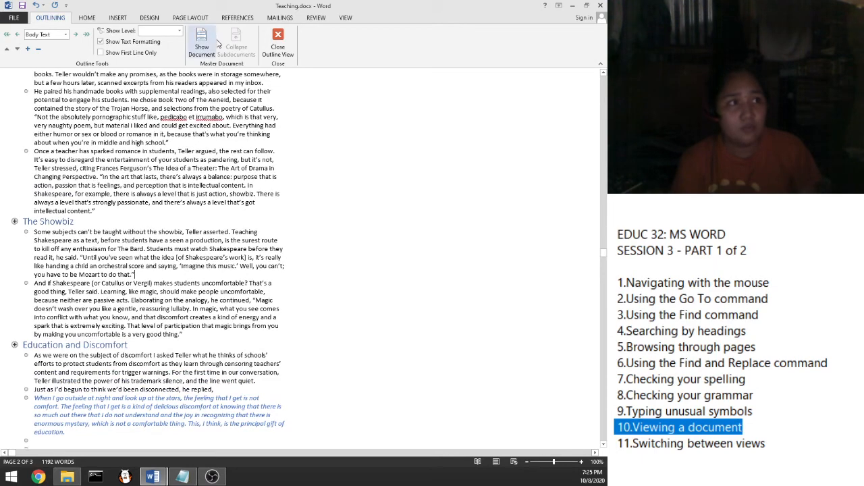
Step: Close Outline view, collapse the ribbon, and display Teaching.docx in Draft view from the top
click(277, 39)
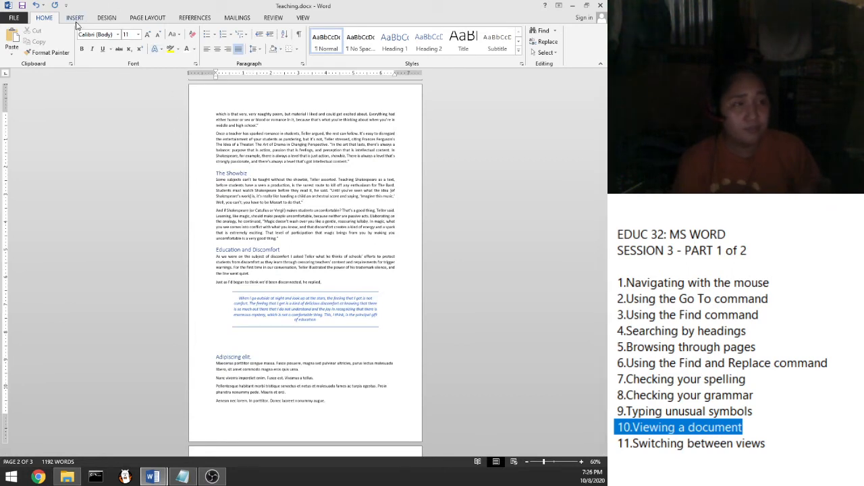
double_click(303, 20)
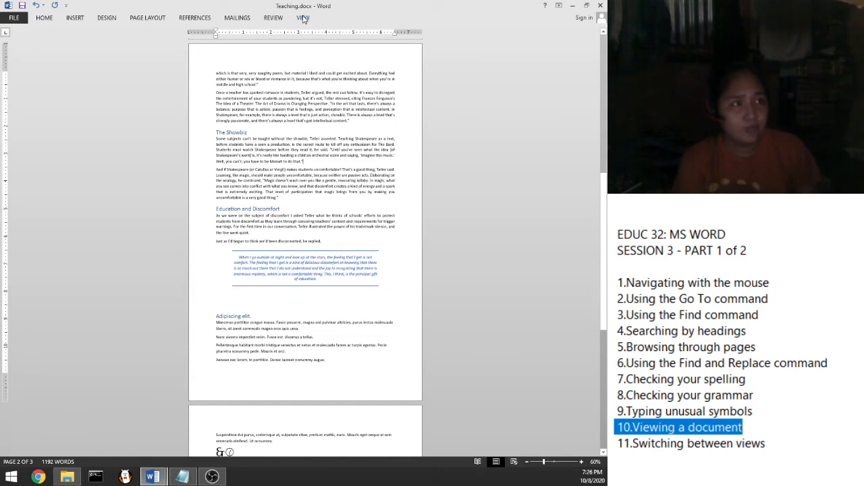
click(303, 18)
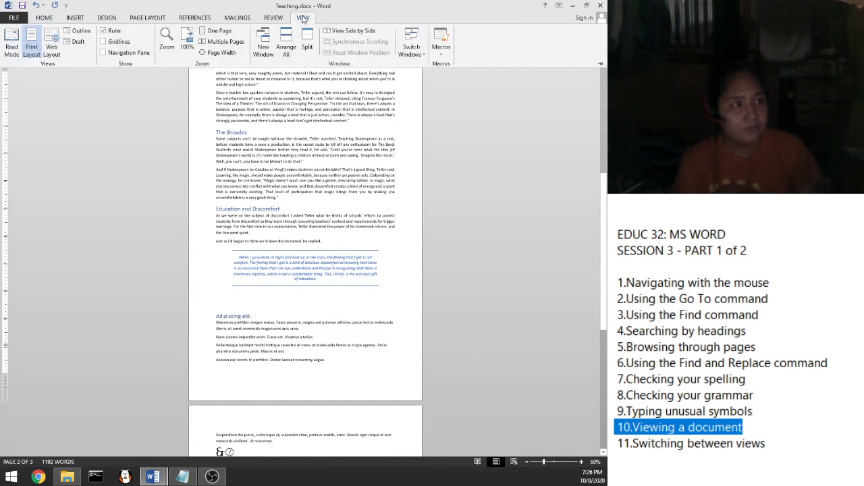
click(78, 42)
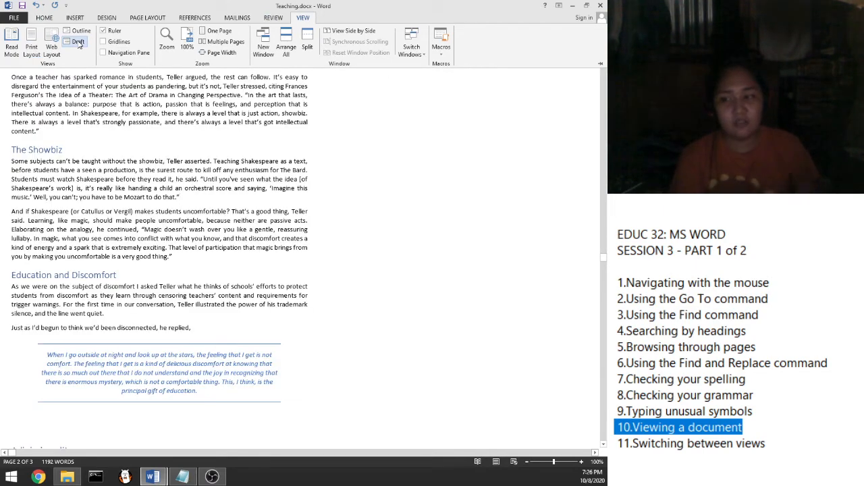
scroll(143, 153, up, 2)
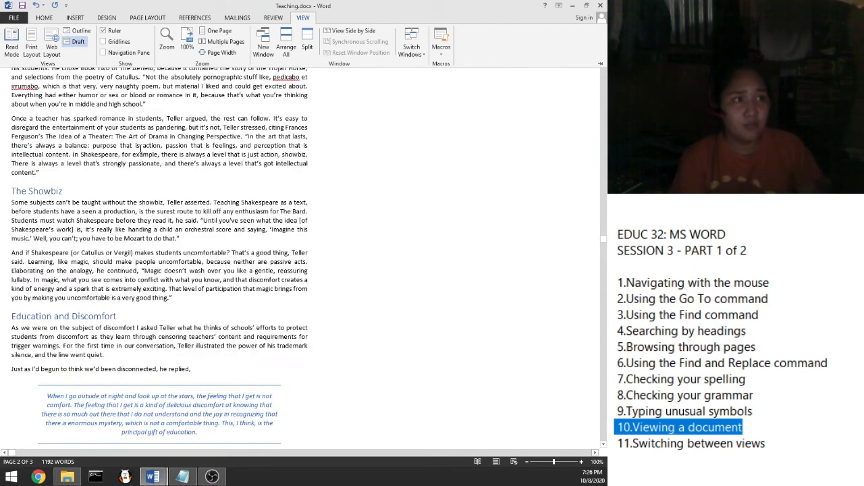
scroll(148, 153, up, 9)
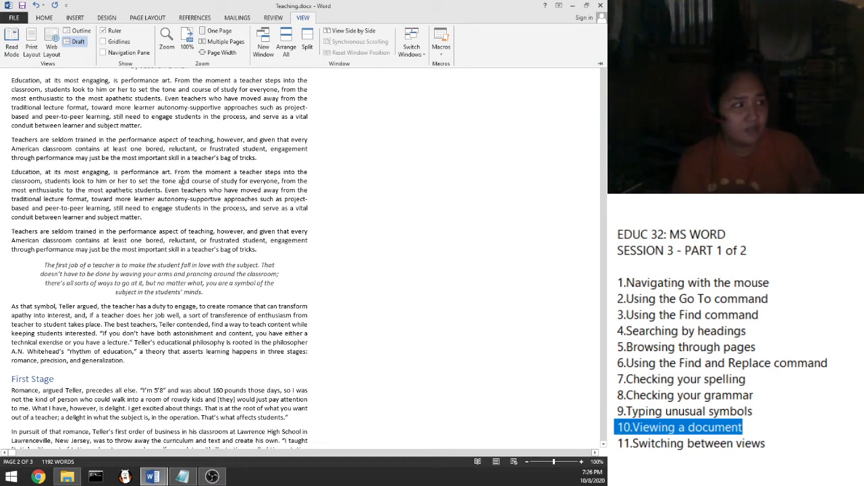
key(ctrl+F1)
scroll(284, 137, down, 12)
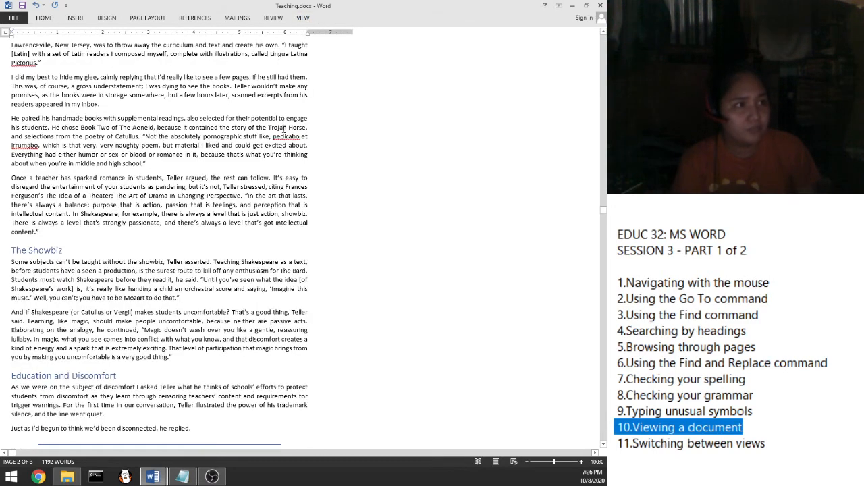
scroll(283, 137, down, 6)
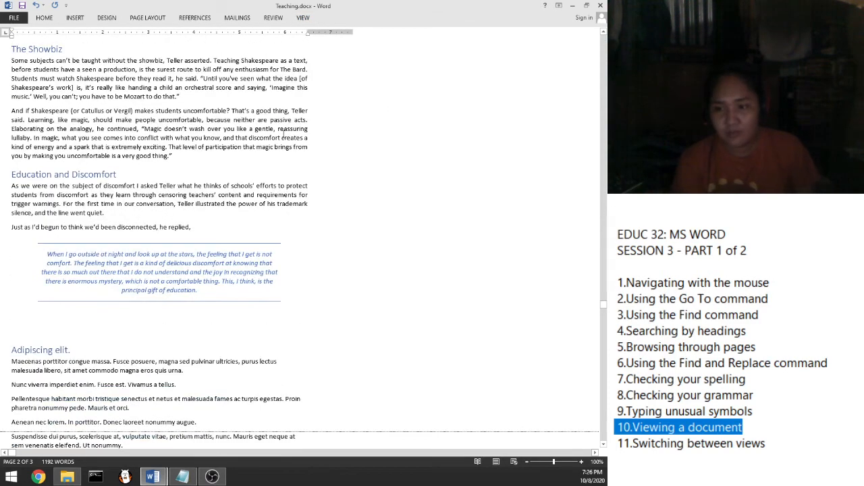
scroll(283, 137, down, 3)
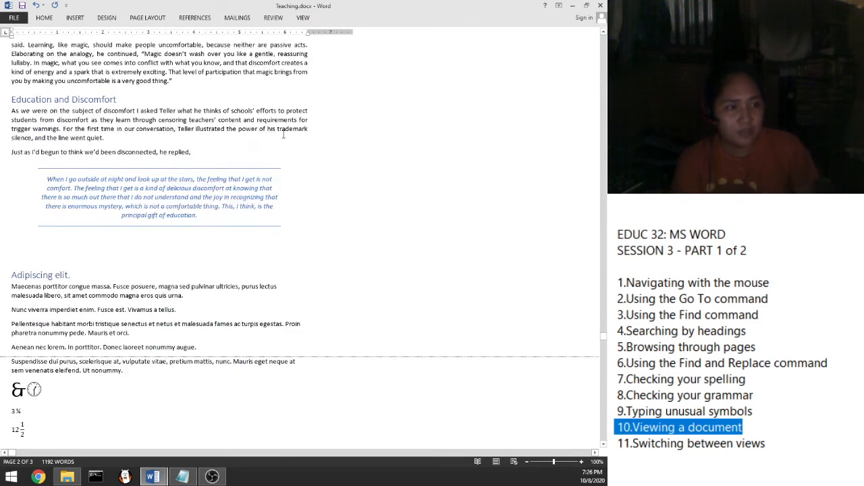
scroll(284, 135, down, 1)
scroll(283, 134, down, 3)
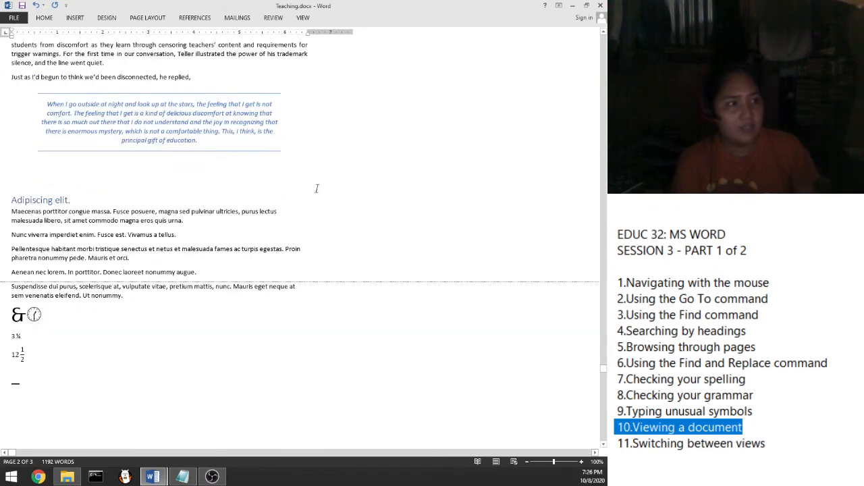
scroll(318, 188, up, 4)
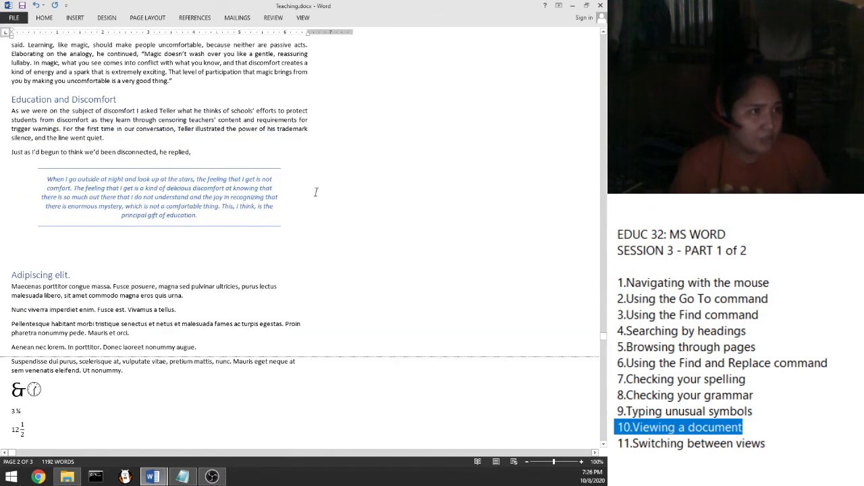
scroll(317, 192, up, 20)
scroll(316, 192, up, 4)
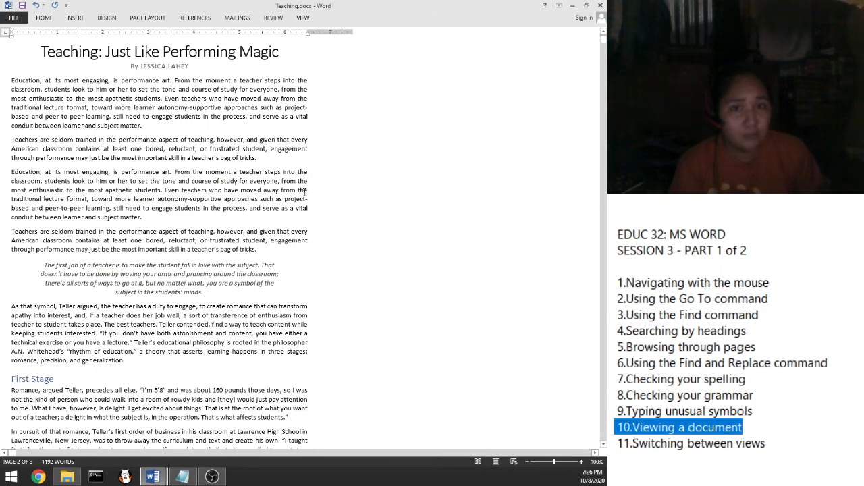
scroll(306, 192, down, 5)
scroll(306, 192, down, 3)
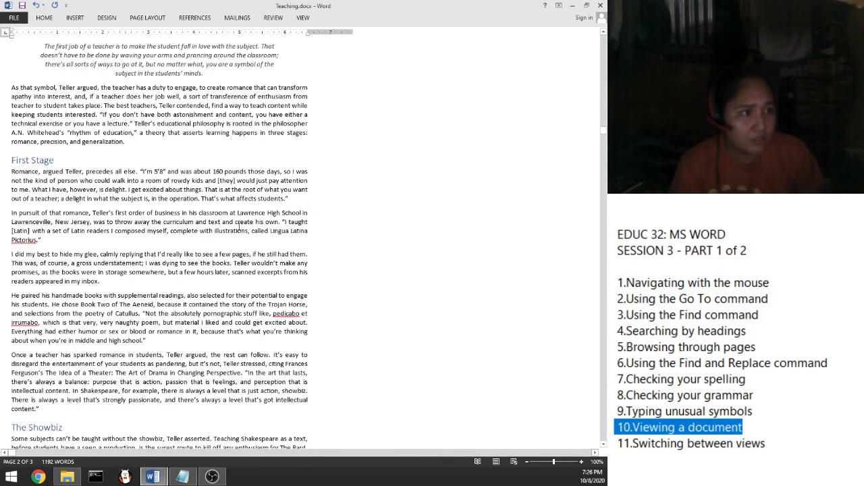
scroll(237, 228, down, 6)
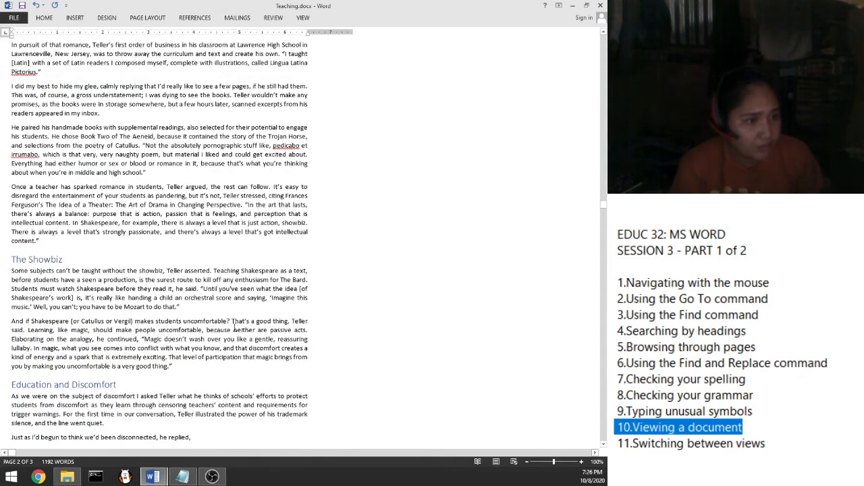
scroll(237, 330, down, 1)
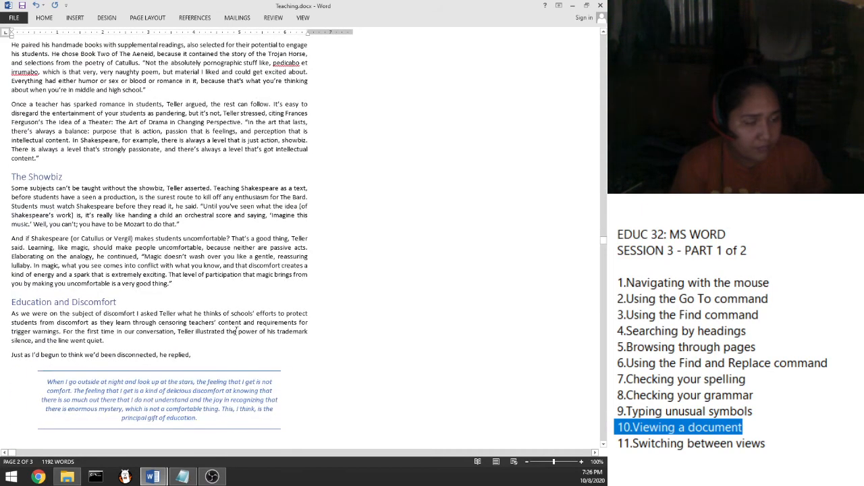
scroll(237, 330, down, 2)
scroll(259, 416, down, 3)
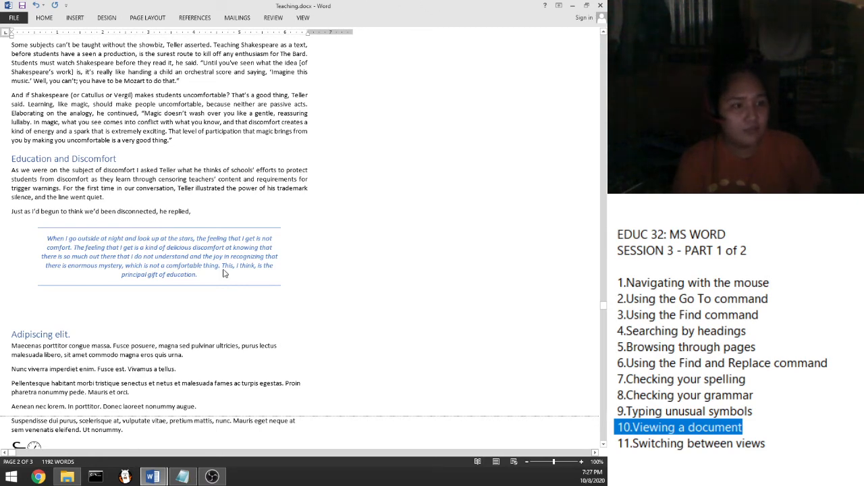
scroll(249, 270, up, 5)
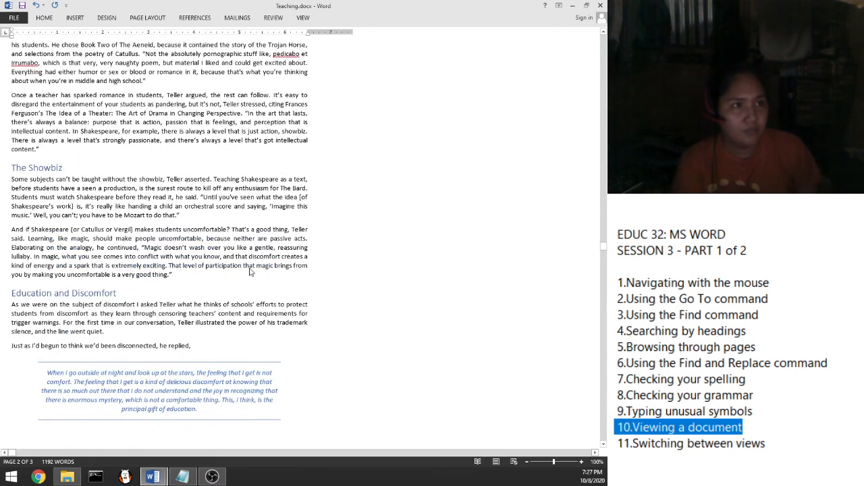
Step: Jump to the document start and set the ribbon to Show Tabs and Commands
key(ctrl+Home)
click(558, 6)
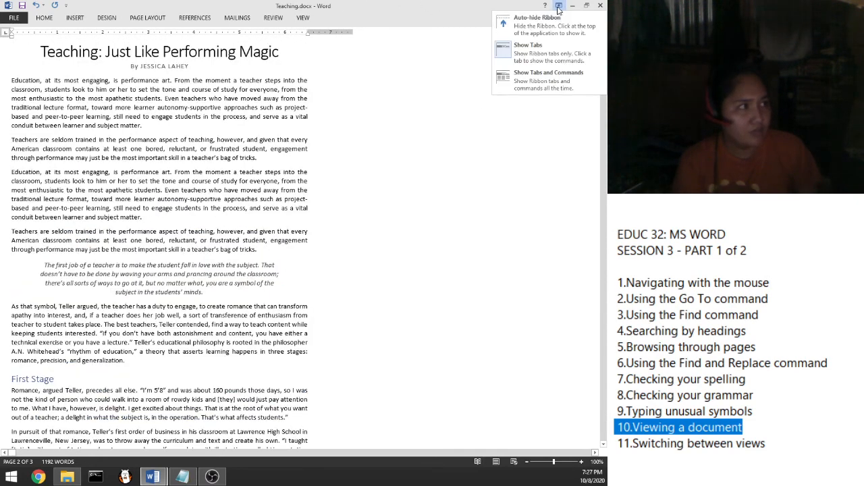
click(531, 80)
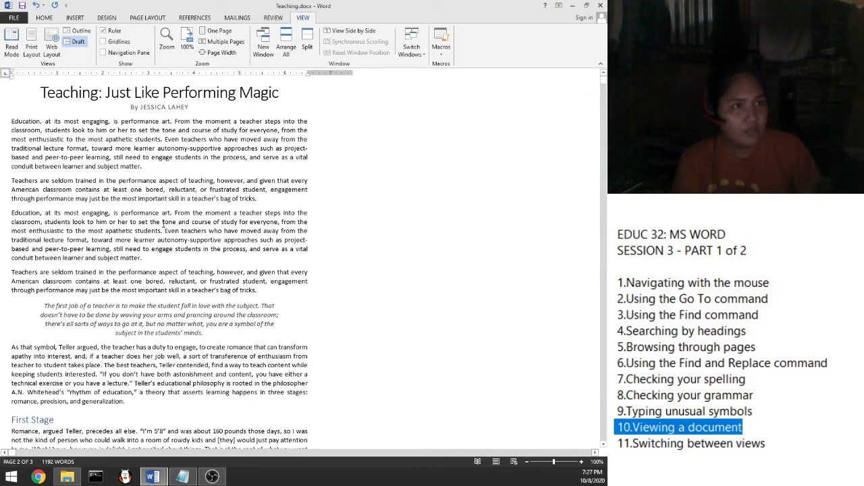
Step: Switch Teaching.docx to Print Layout view, showing page 2 with First Stage
click(30, 45)
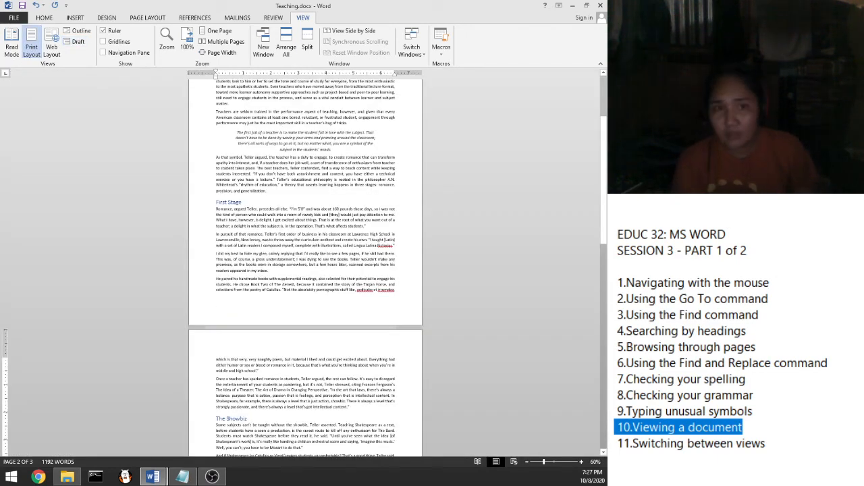
click(714, 478)
drag(779, 448, 617, 444)
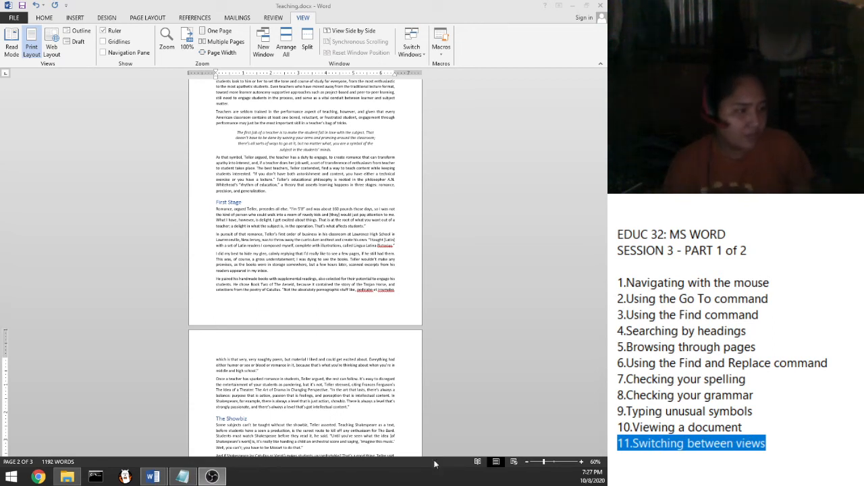
click(477, 462)
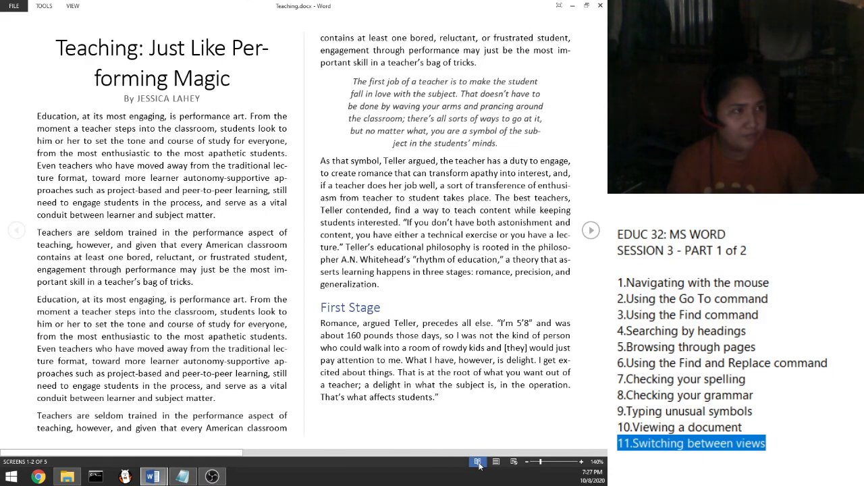
click(592, 231)
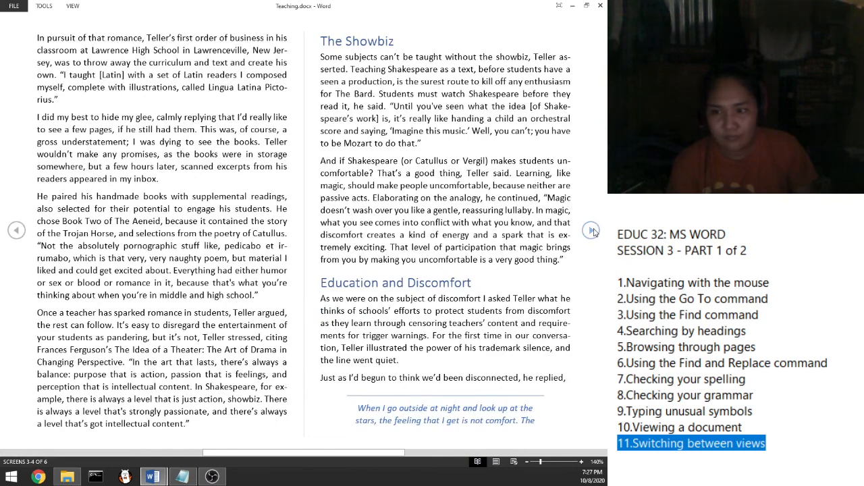
click(496, 463)
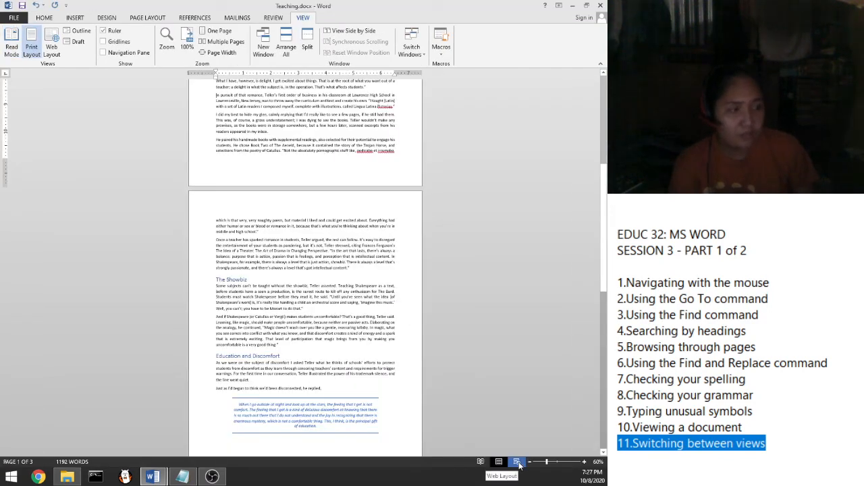
click(514, 461)
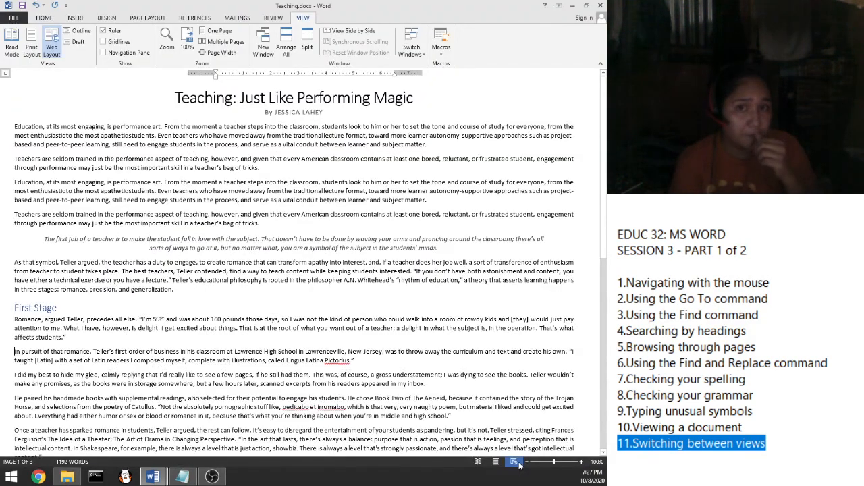
click(497, 462)
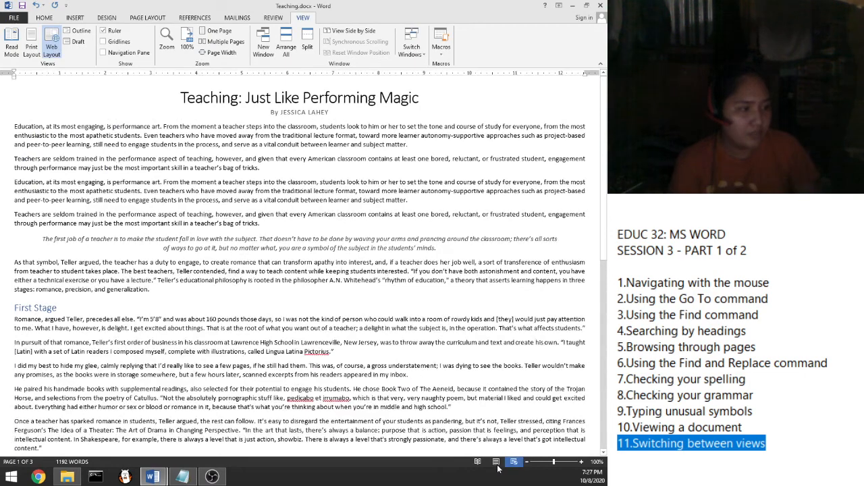
click(497, 463)
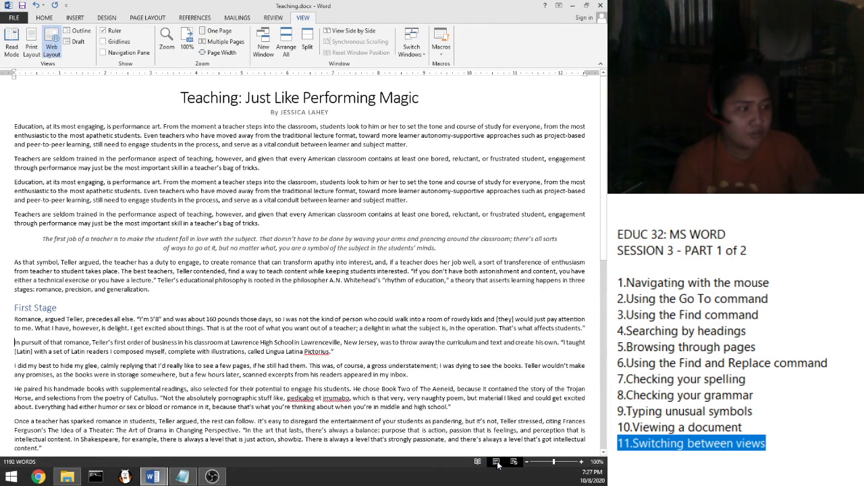
click(478, 463)
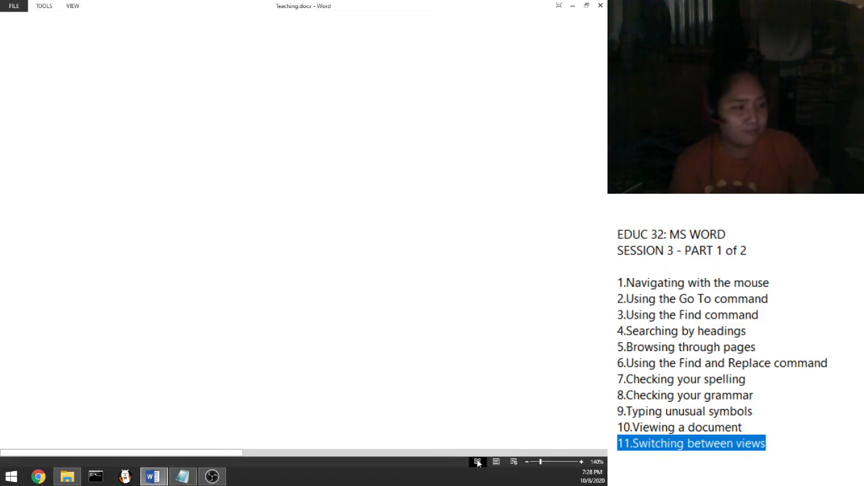
click(513, 466)
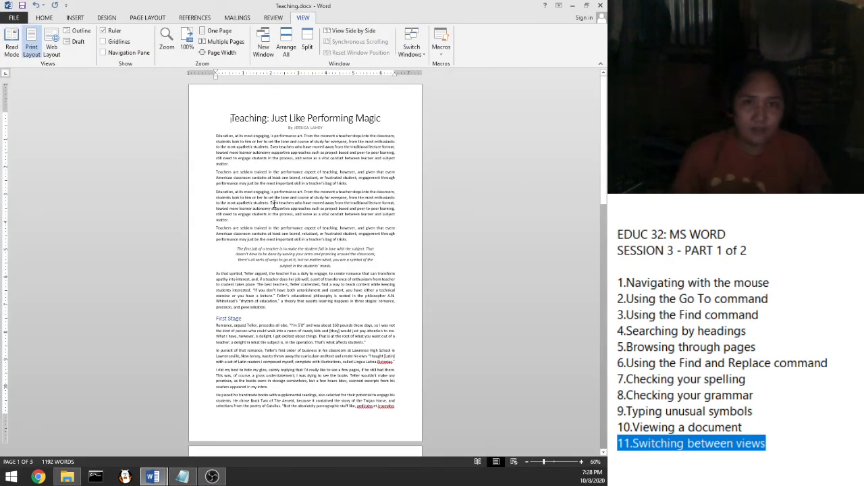
Step: Zoom the Print Layout page from 60% up to 150% with Ctrl and the mouse wheel
scroll(275, 139, up, 1)
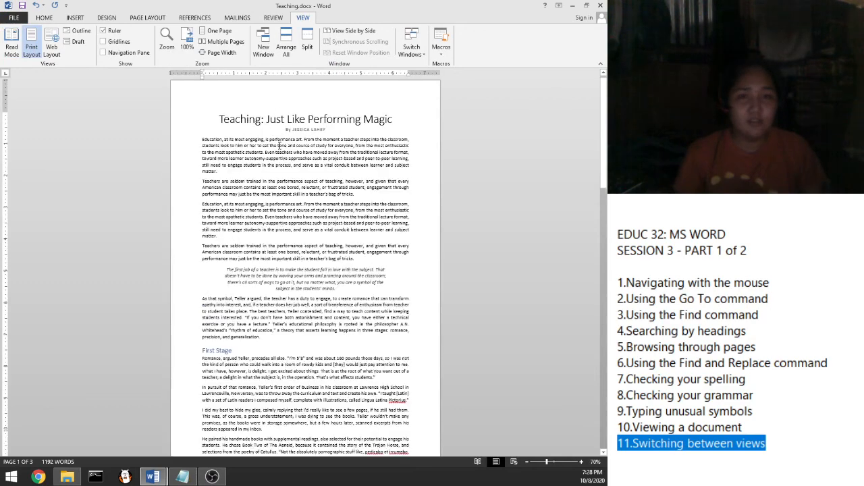
scroll(282, 148, up, 3)
scroll(287, 138, up, 3)
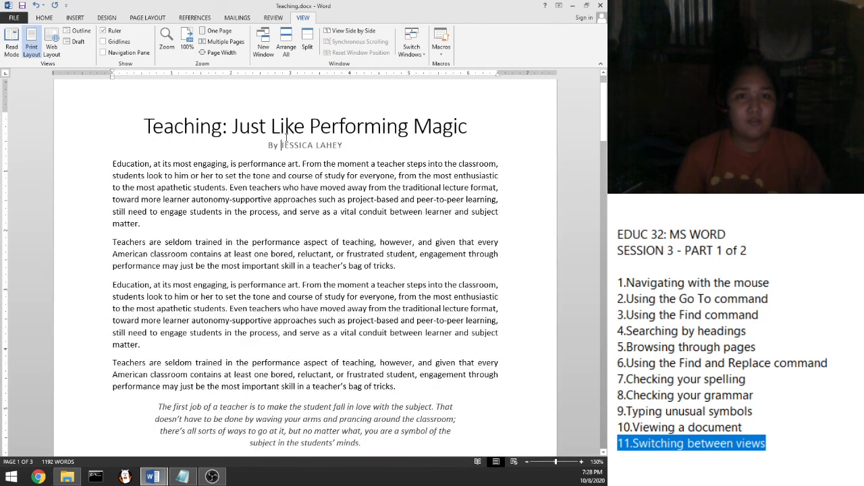
scroll(286, 138, up, 3)
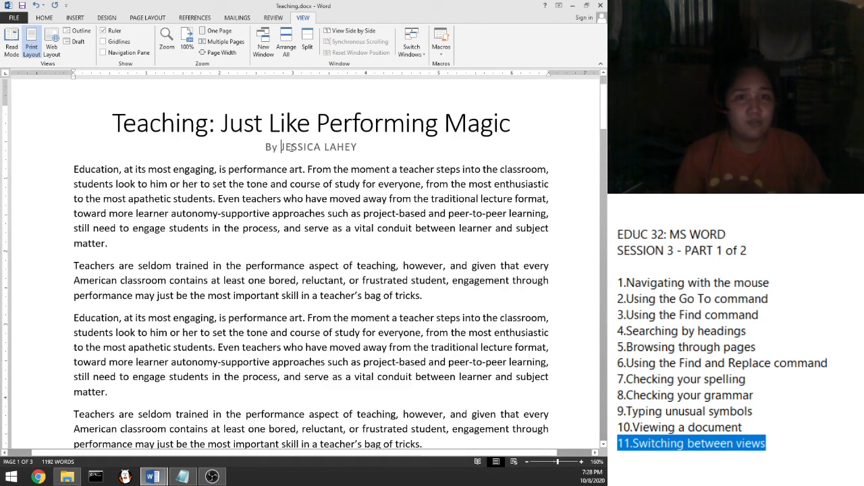
scroll(291, 148, down, 1)
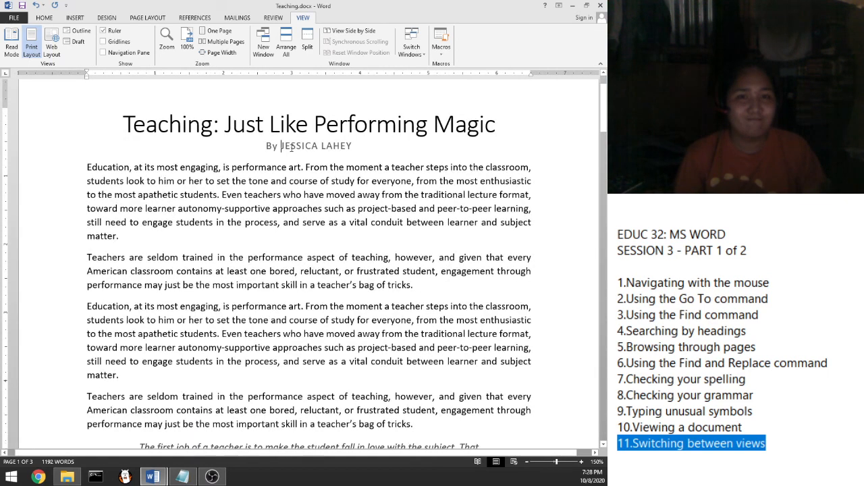
scroll(292, 153, up, 1)
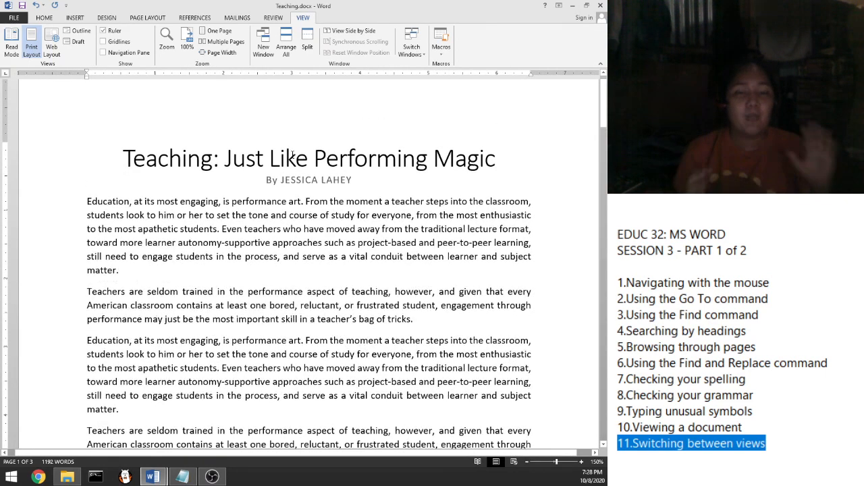